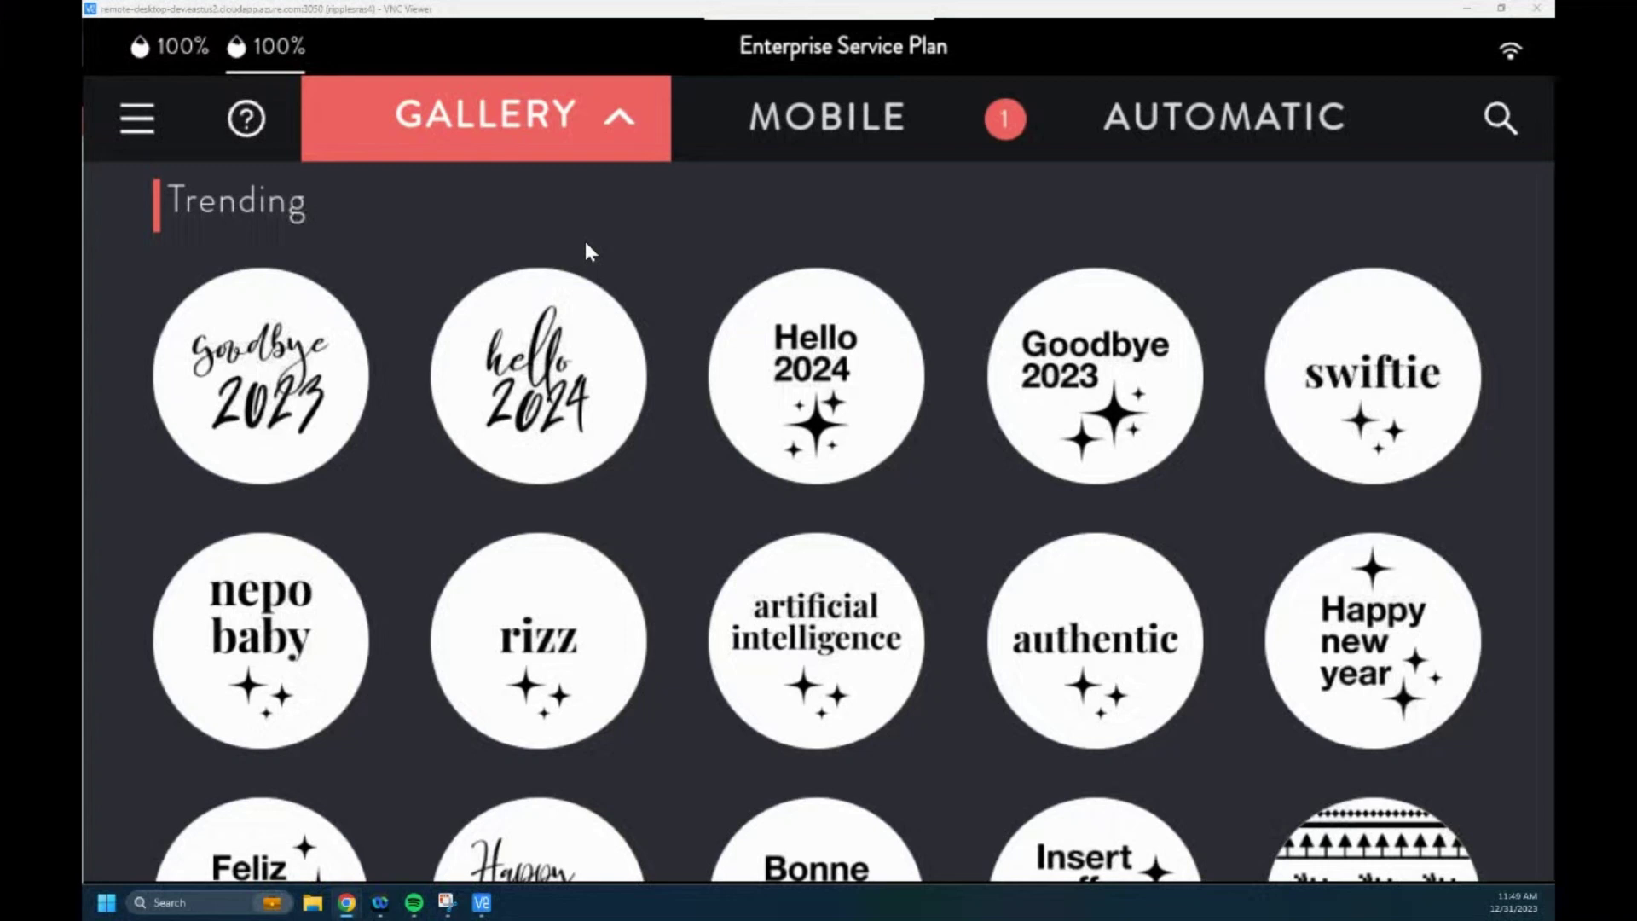
- Browse the gallery, scrolling down through the designs
{"action": "left_click", "coordinate": [586, 243]}
{"action": "left_click", "coordinate": [669, 437]}
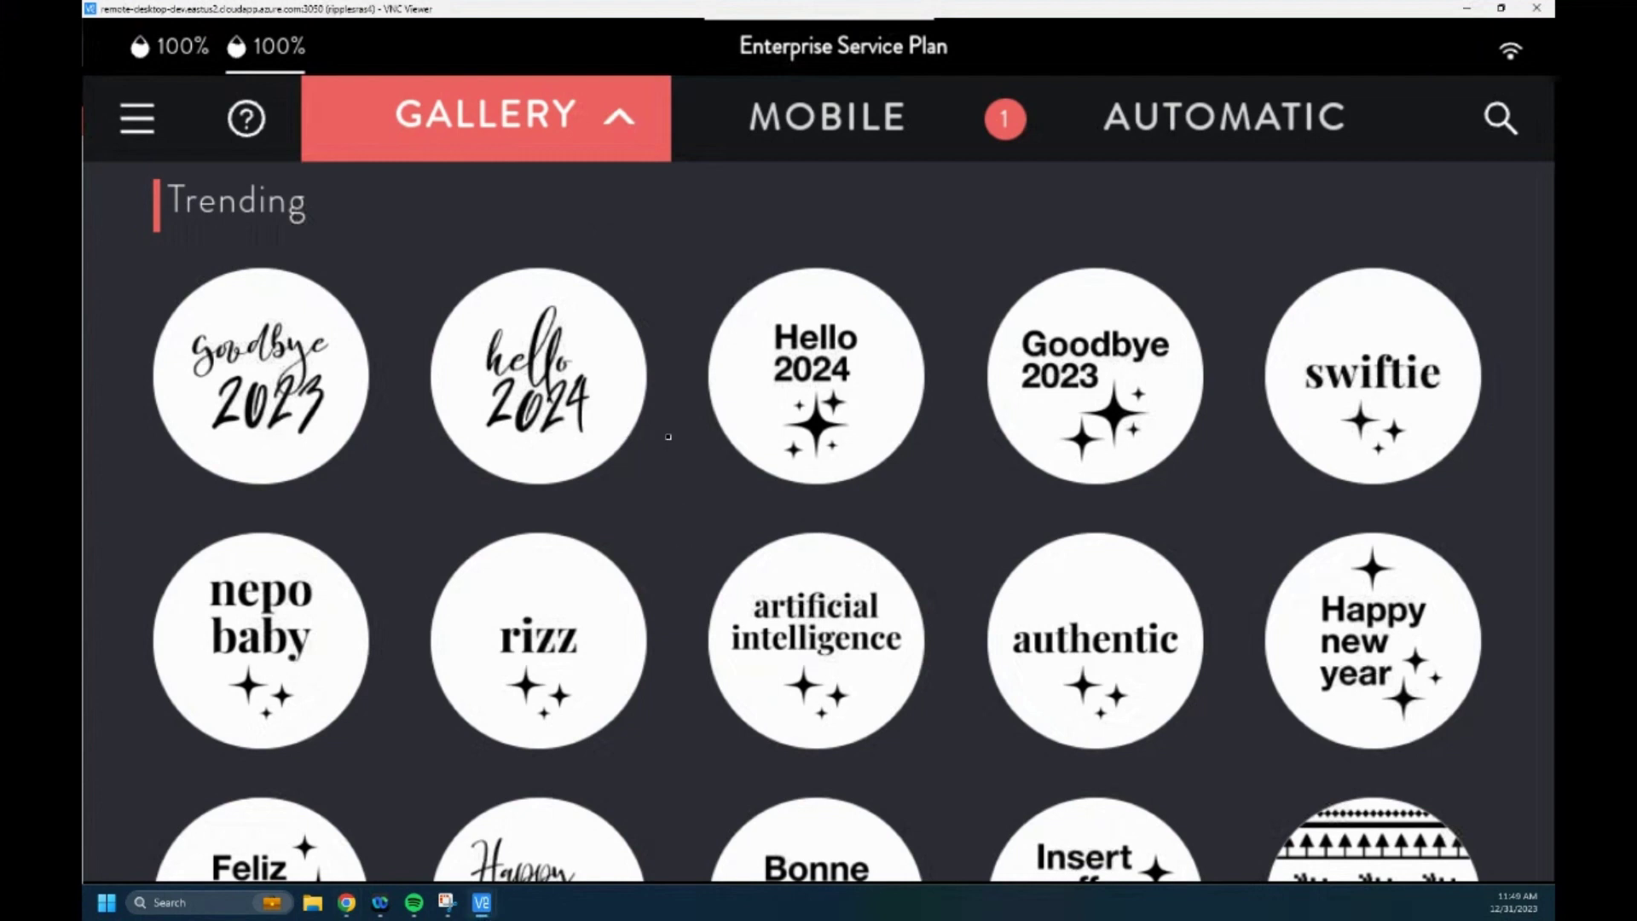
{"action": "scroll", "coordinate": [669, 436], "scroll_direction": "down", "scroll_amount": 3}
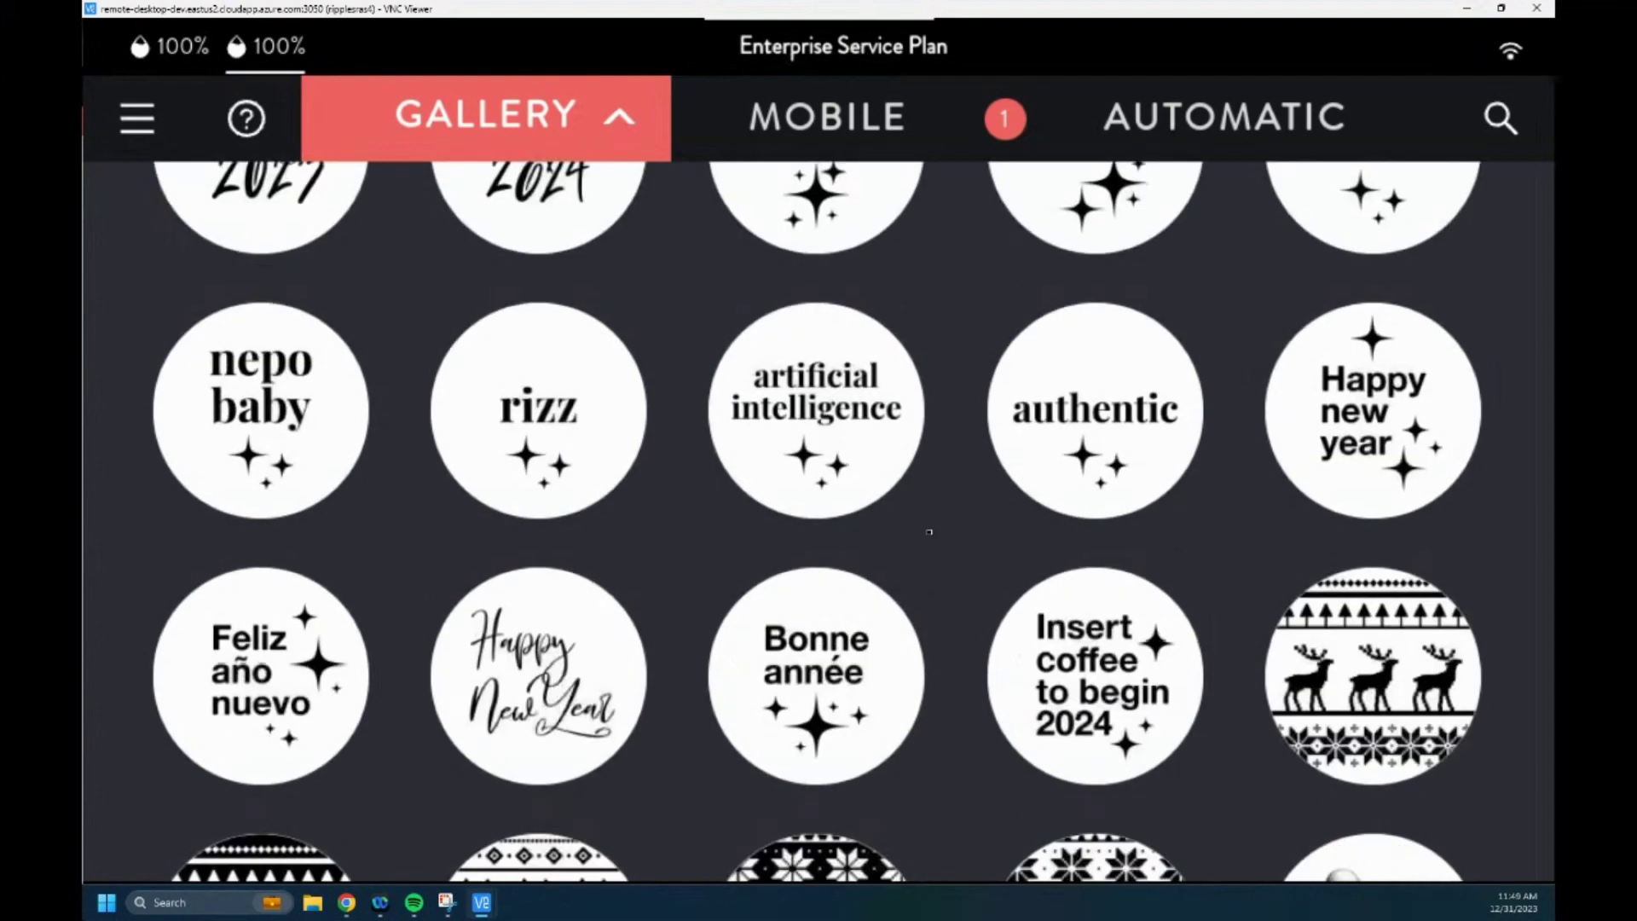
{"action": "scroll", "coordinate": [930, 532], "scroll_direction": "down", "scroll_amount": 4}
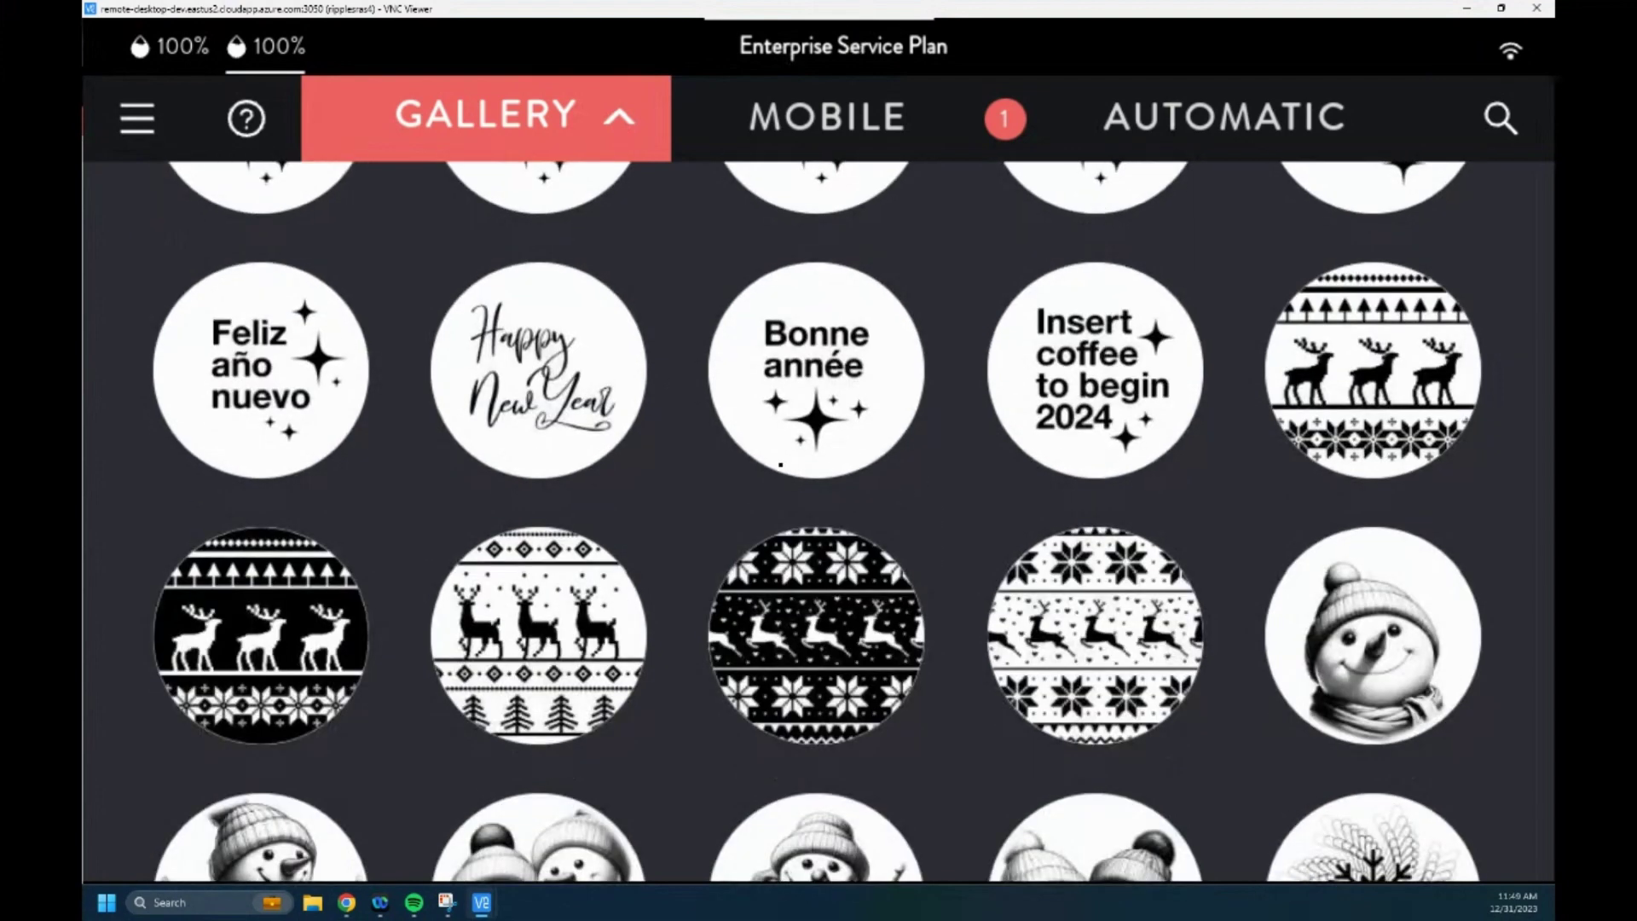
{"action": "scroll", "coordinate": [582, 294], "scroll_direction": "down", "scroll_amount": 4}
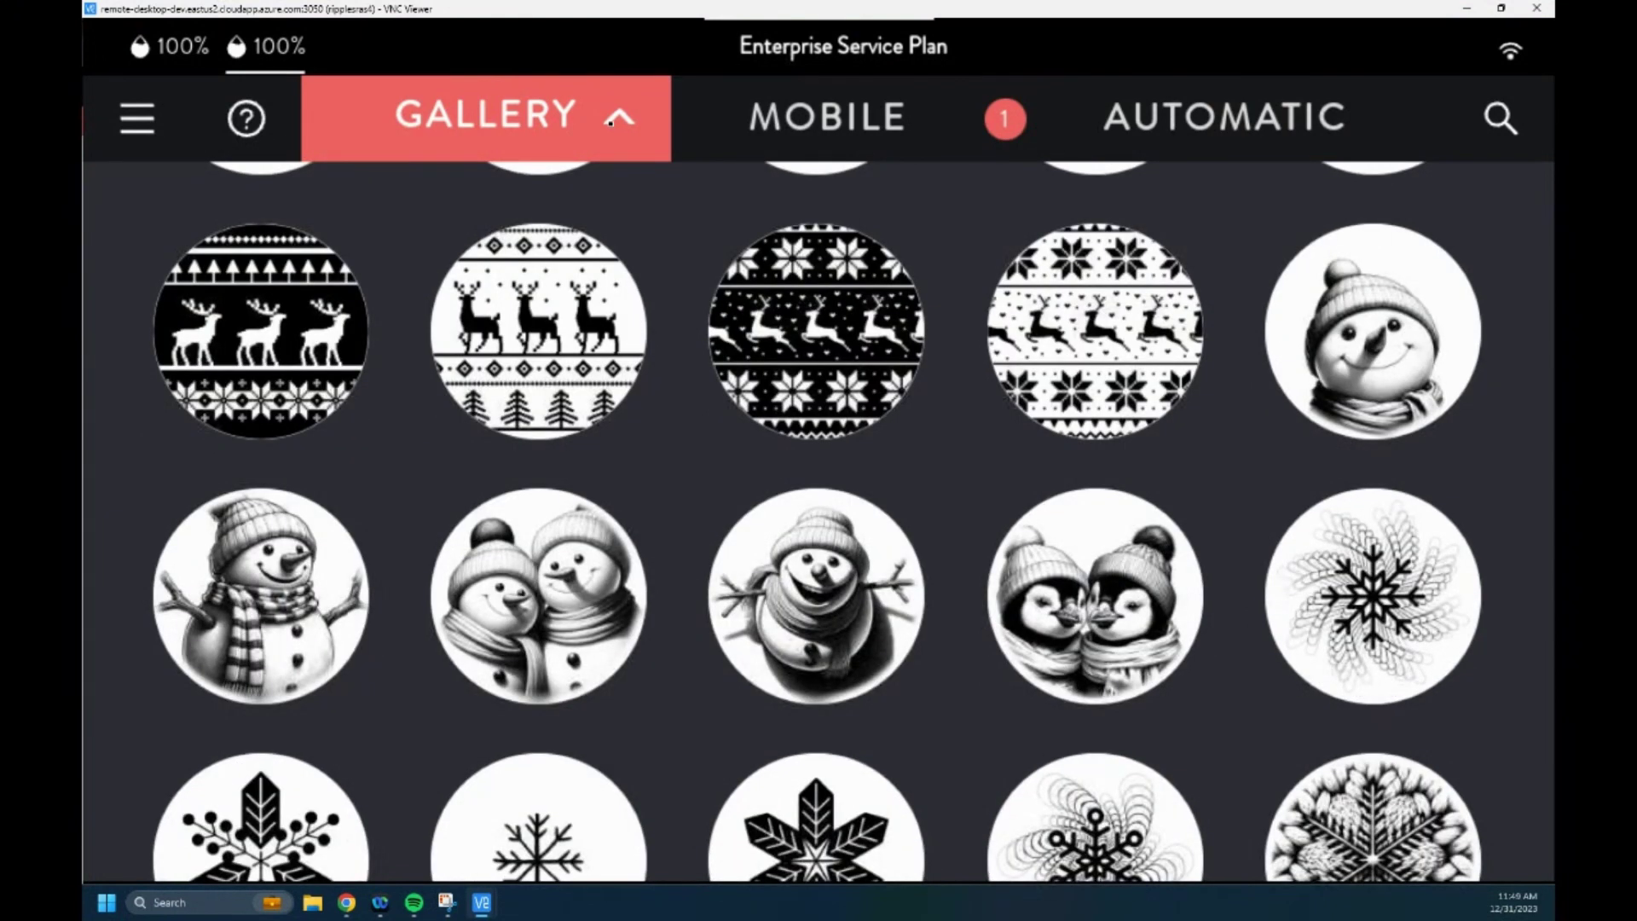
- Switch the gallery to Popular and open the 'i love you more than Coffee' design
{"action": "left_click", "coordinate": [611, 122]}
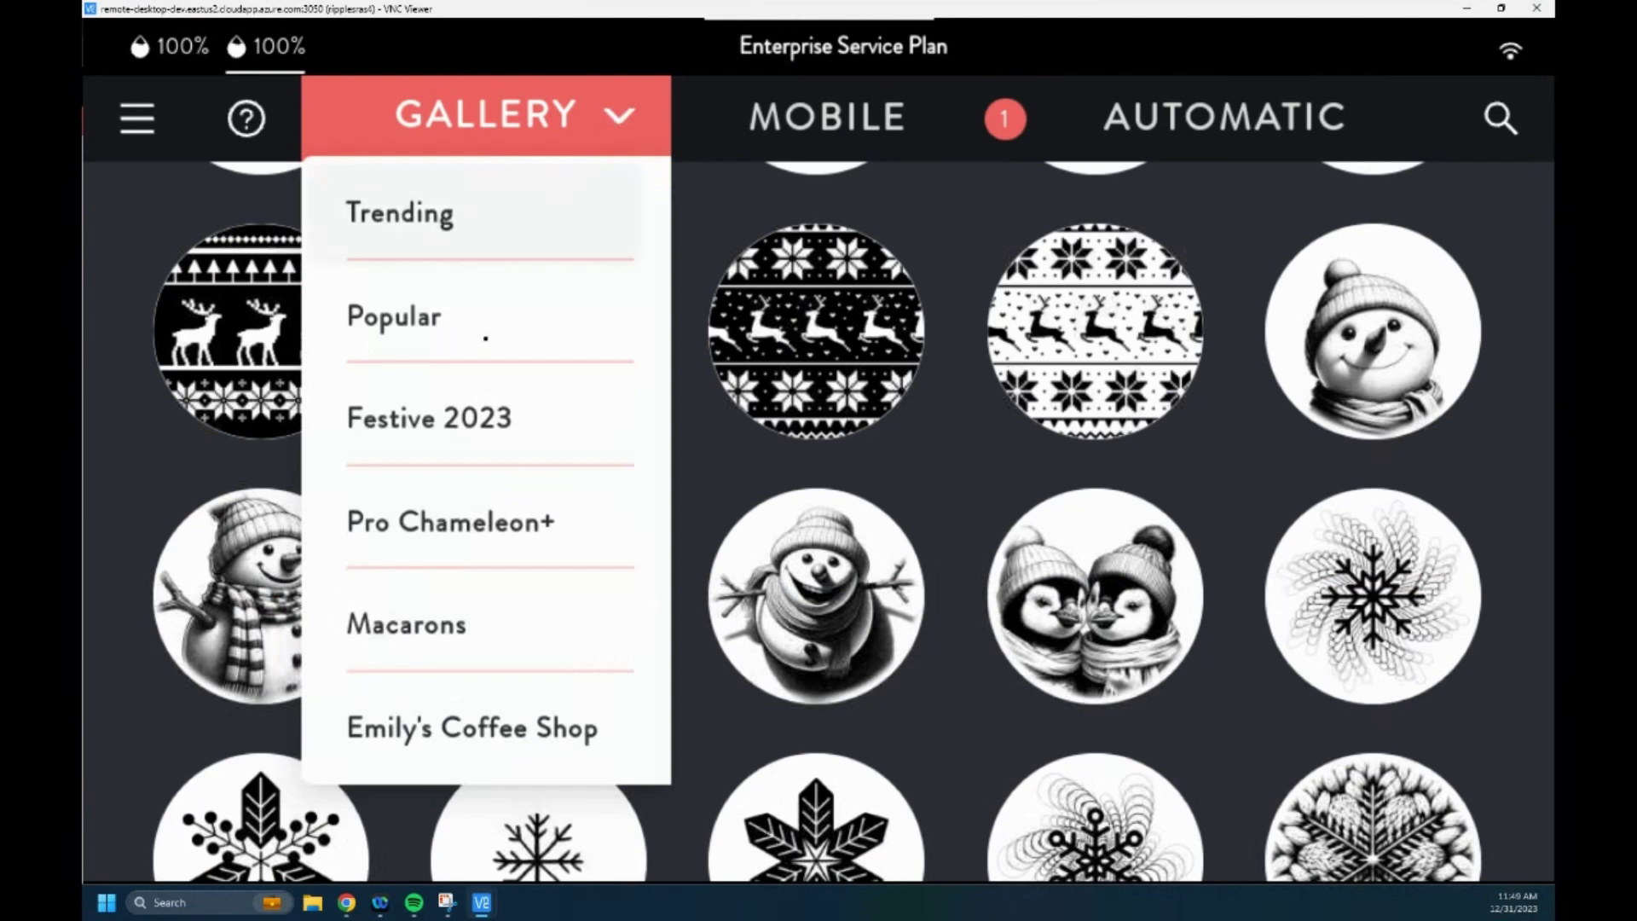
{"action": "left_click", "coordinate": [485, 338]}
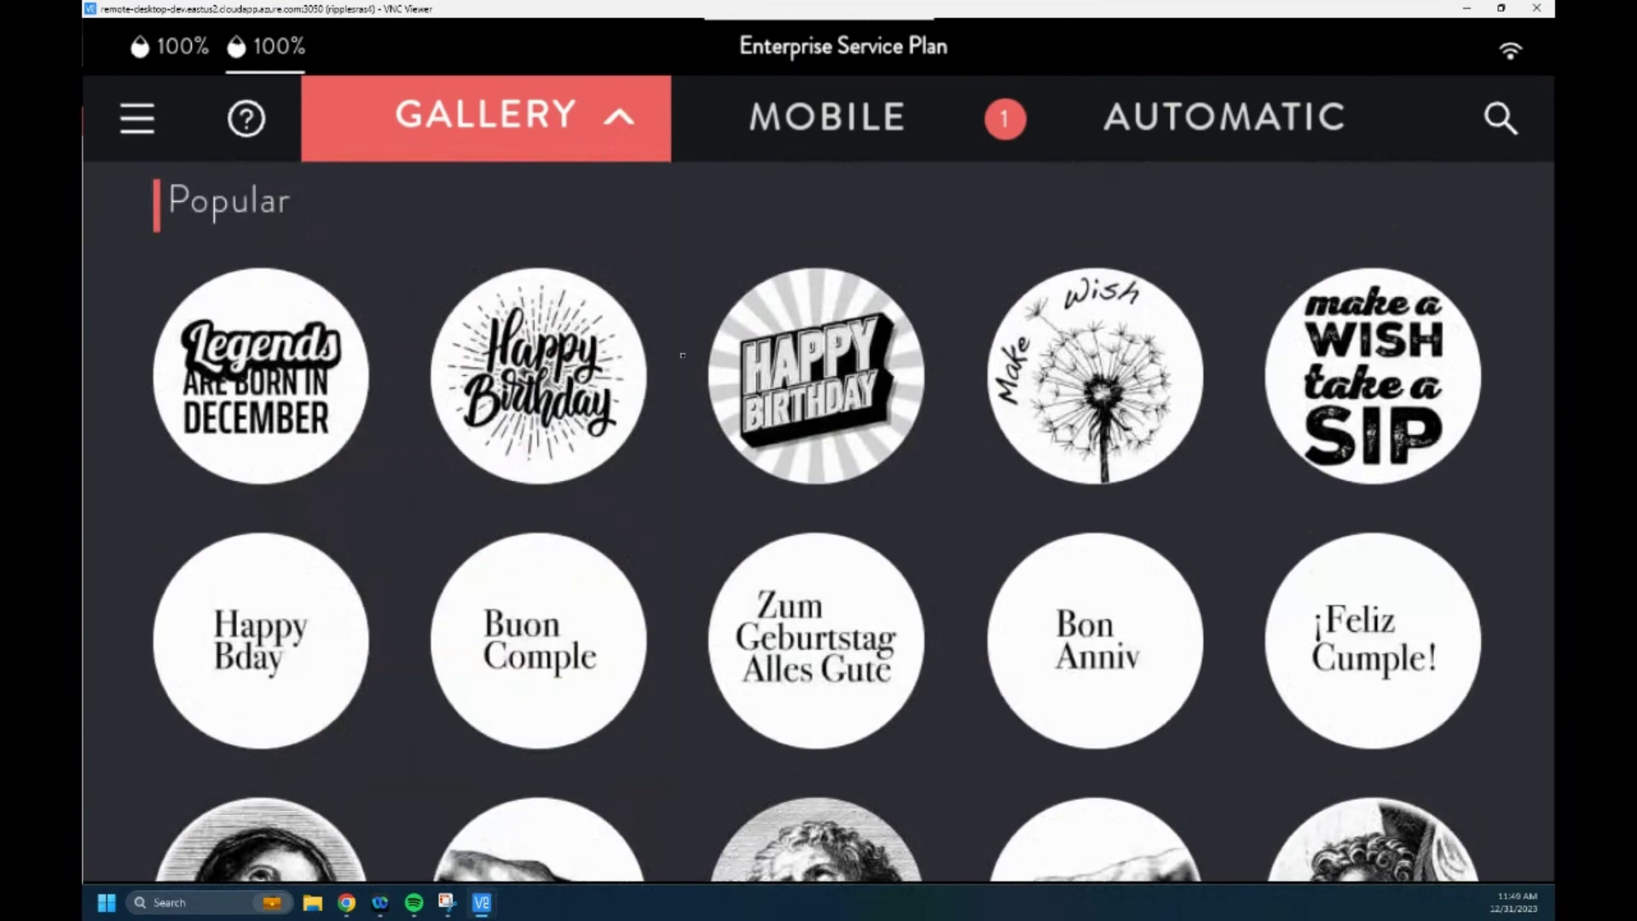
{"action": "scroll", "coordinate": [698, 372], "scroll_direction": "down", "scroll_amount": 3}
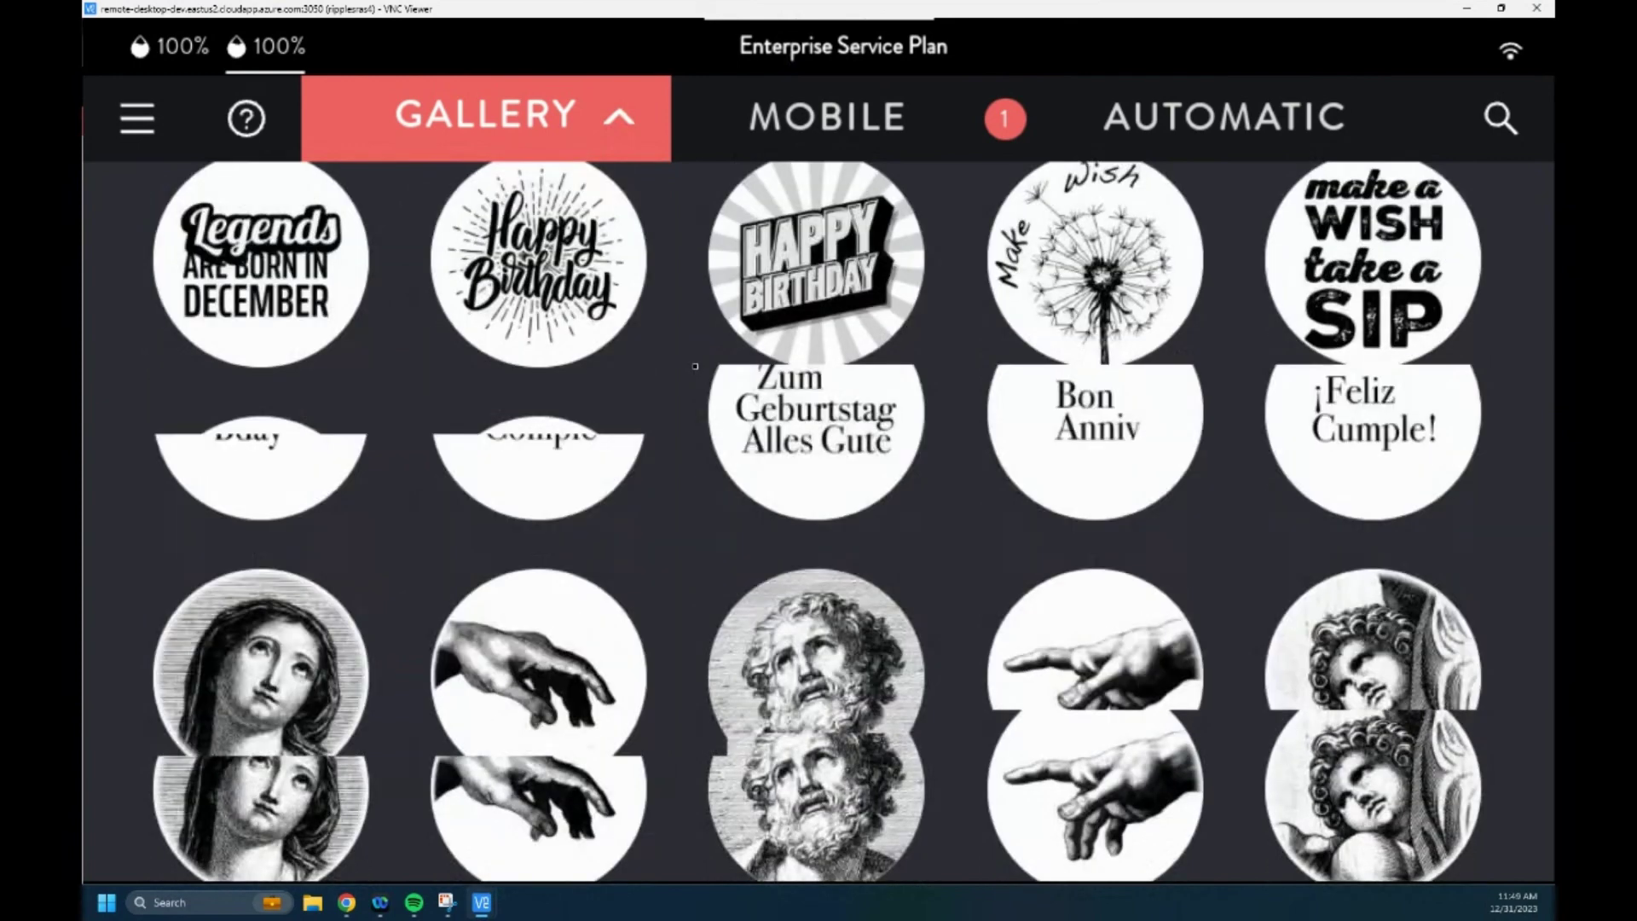
{"action": "scroll", "coordinate": [695, 364], "scroll_direction": "down", "scroll_amount": 1}
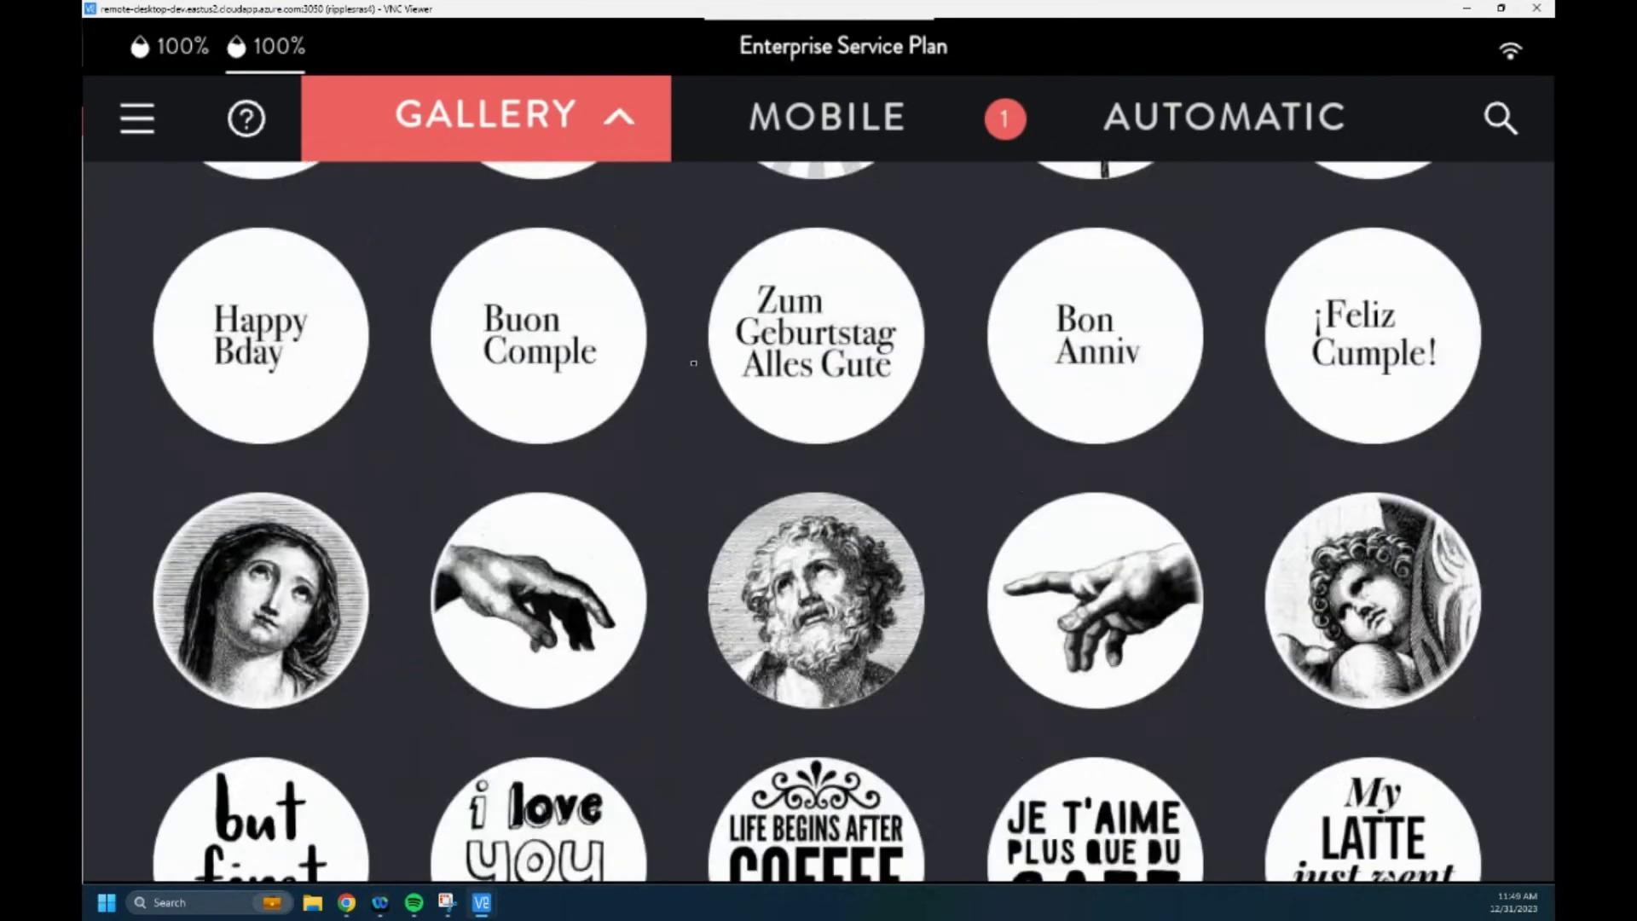
{"action": "scroll", "coordinate": [693, 363], "scroll_direction": "down", "scroll_amount": 1}
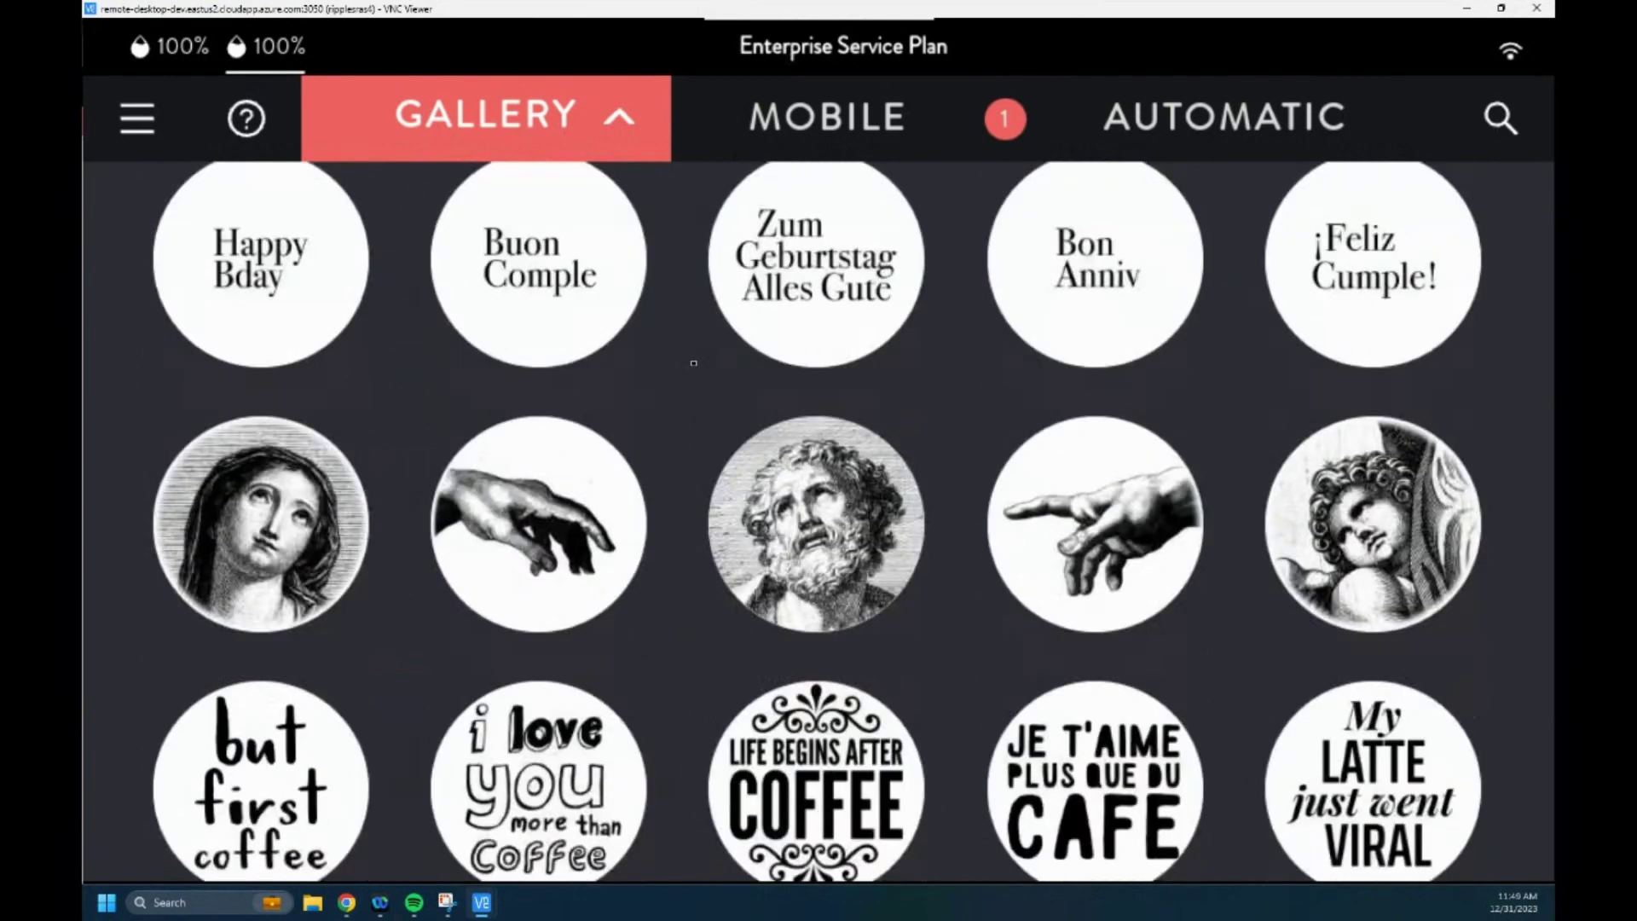
{"action": "scroll", "coordinate": [632, 433], "scroll_direction": "down", "scroll_amount": 2}
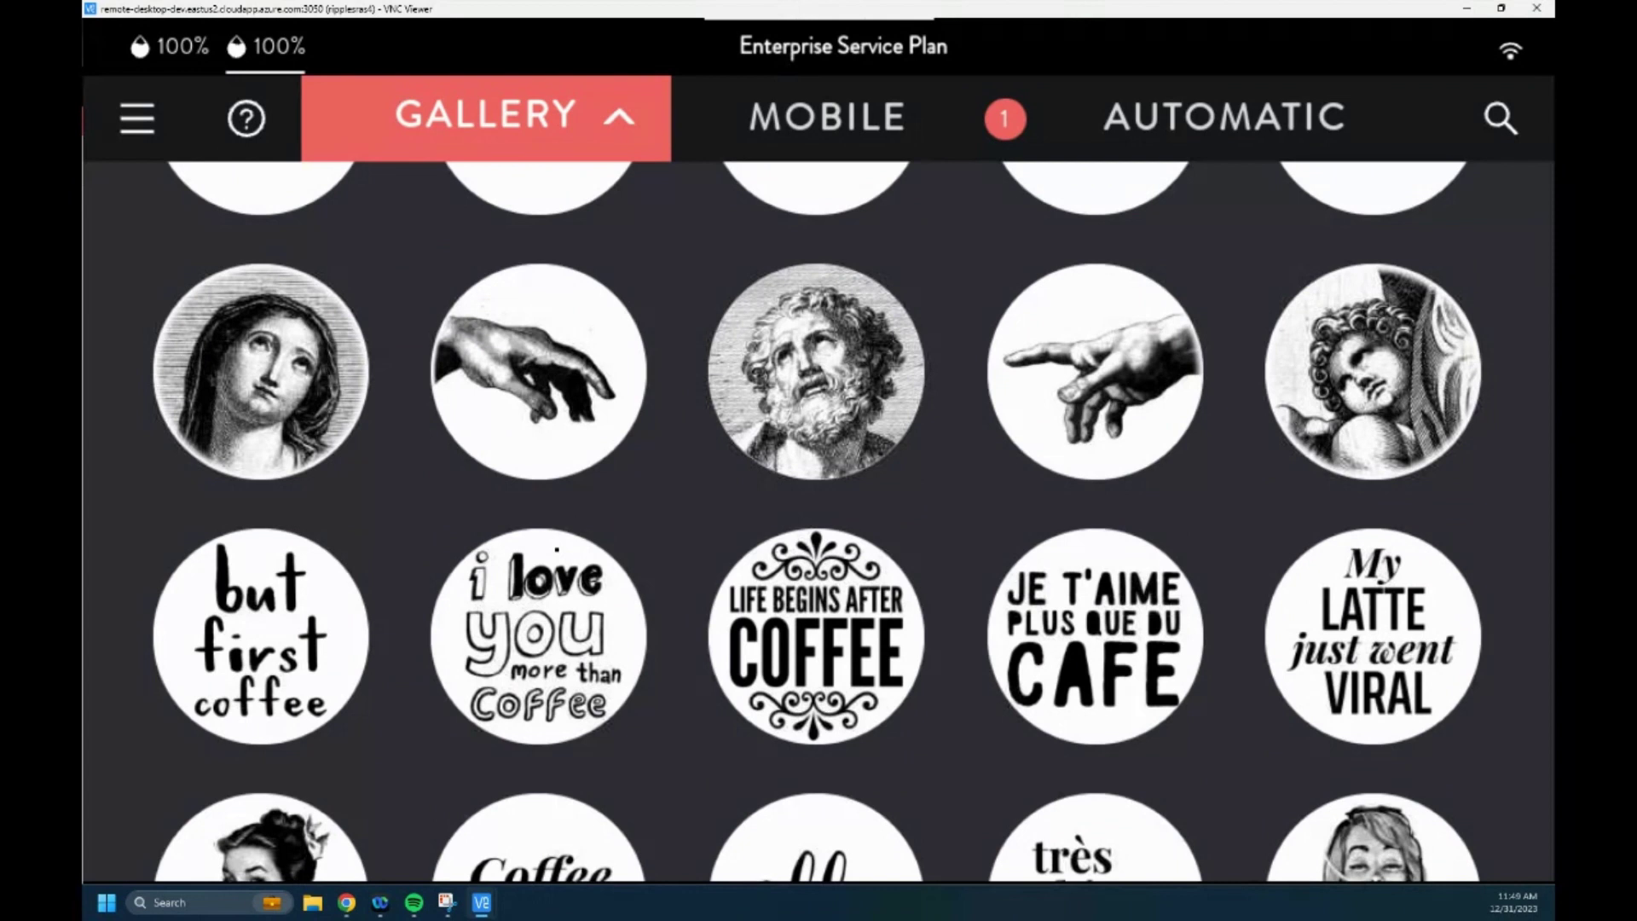
{"action": "left_click", "coordinate": [557, 550]}
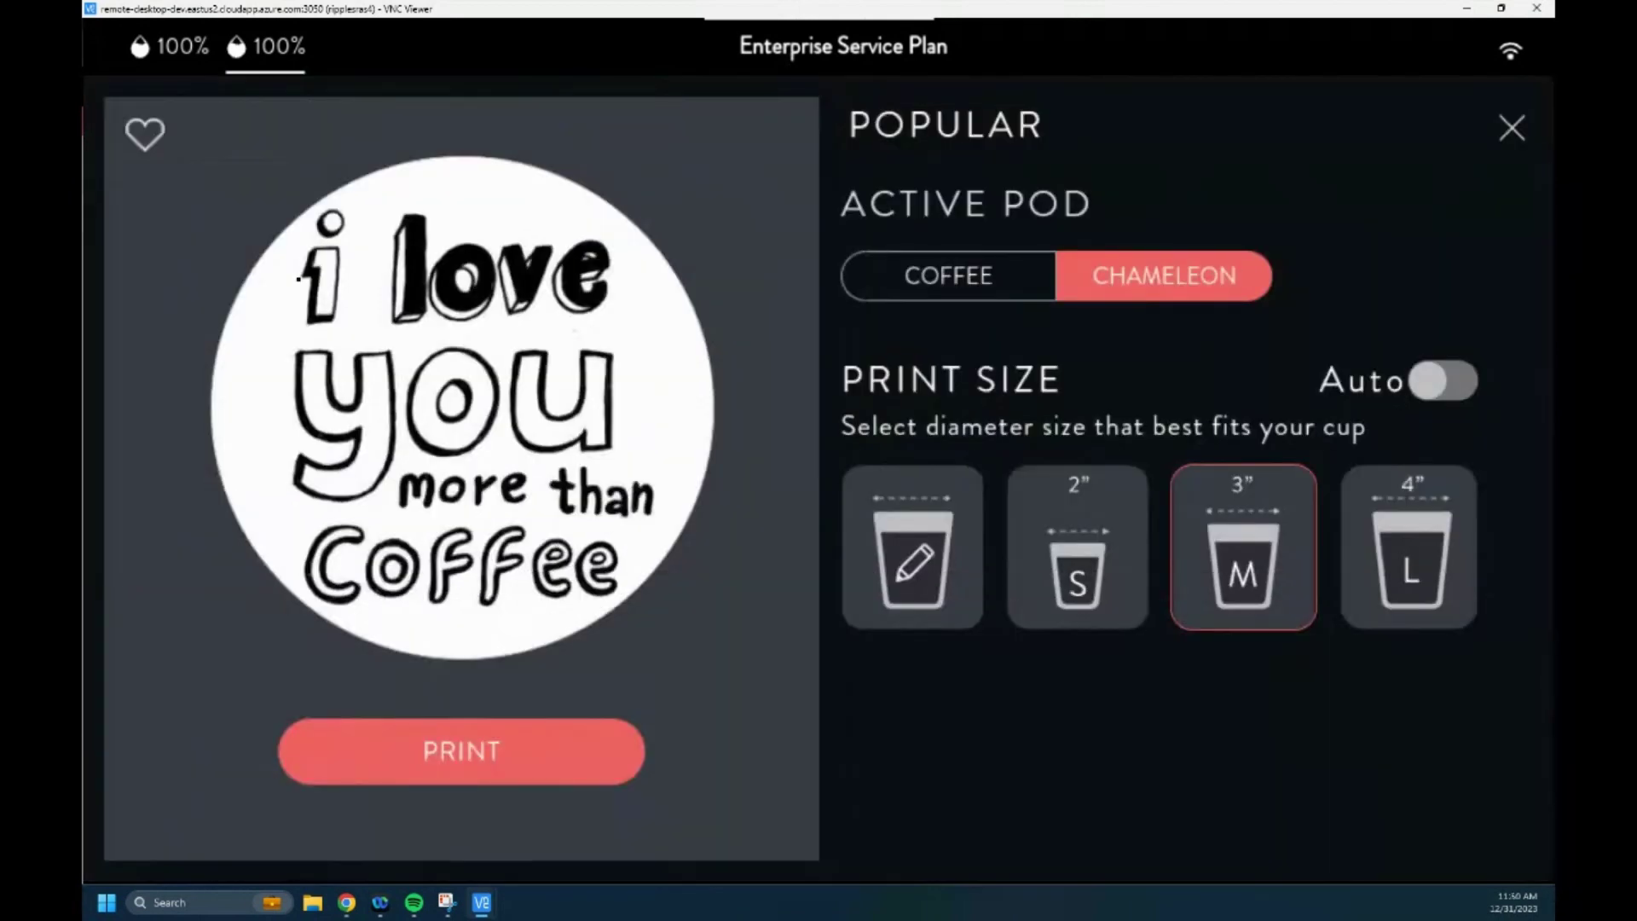
- Favourite the coffee design, try a custom diameter slightly above medium, then close it
{"action": "left_click", "coordinate": [145, 134]}
{"action": "left_click", "coordinate": [920, 534]}
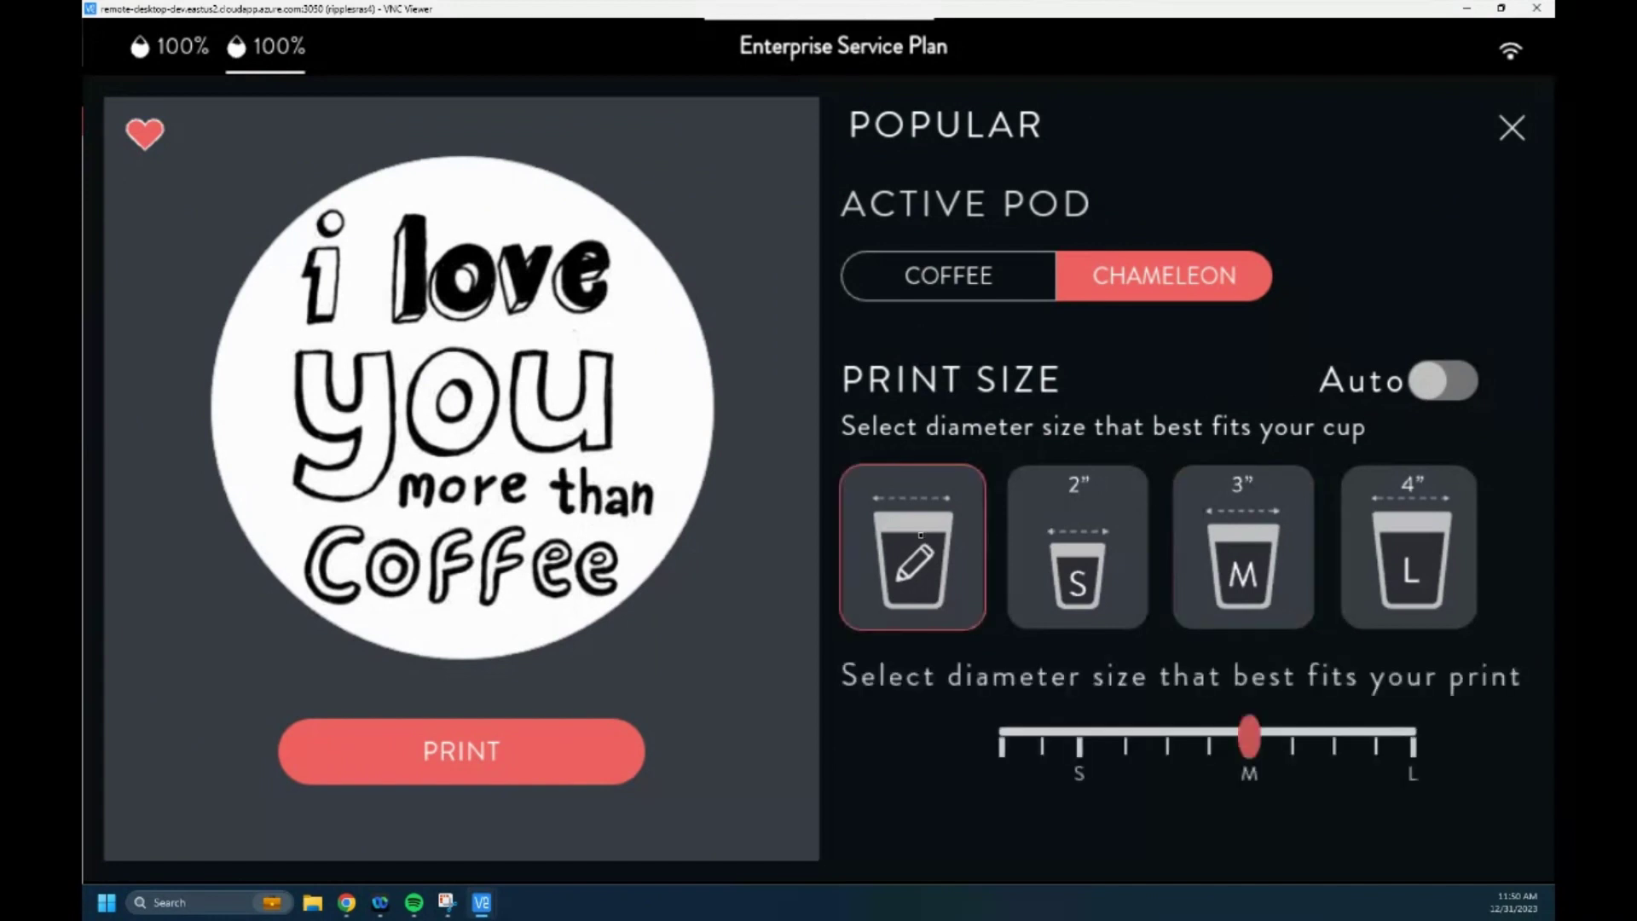
{"action": "left_click", "coordinate": [1296, 744]}
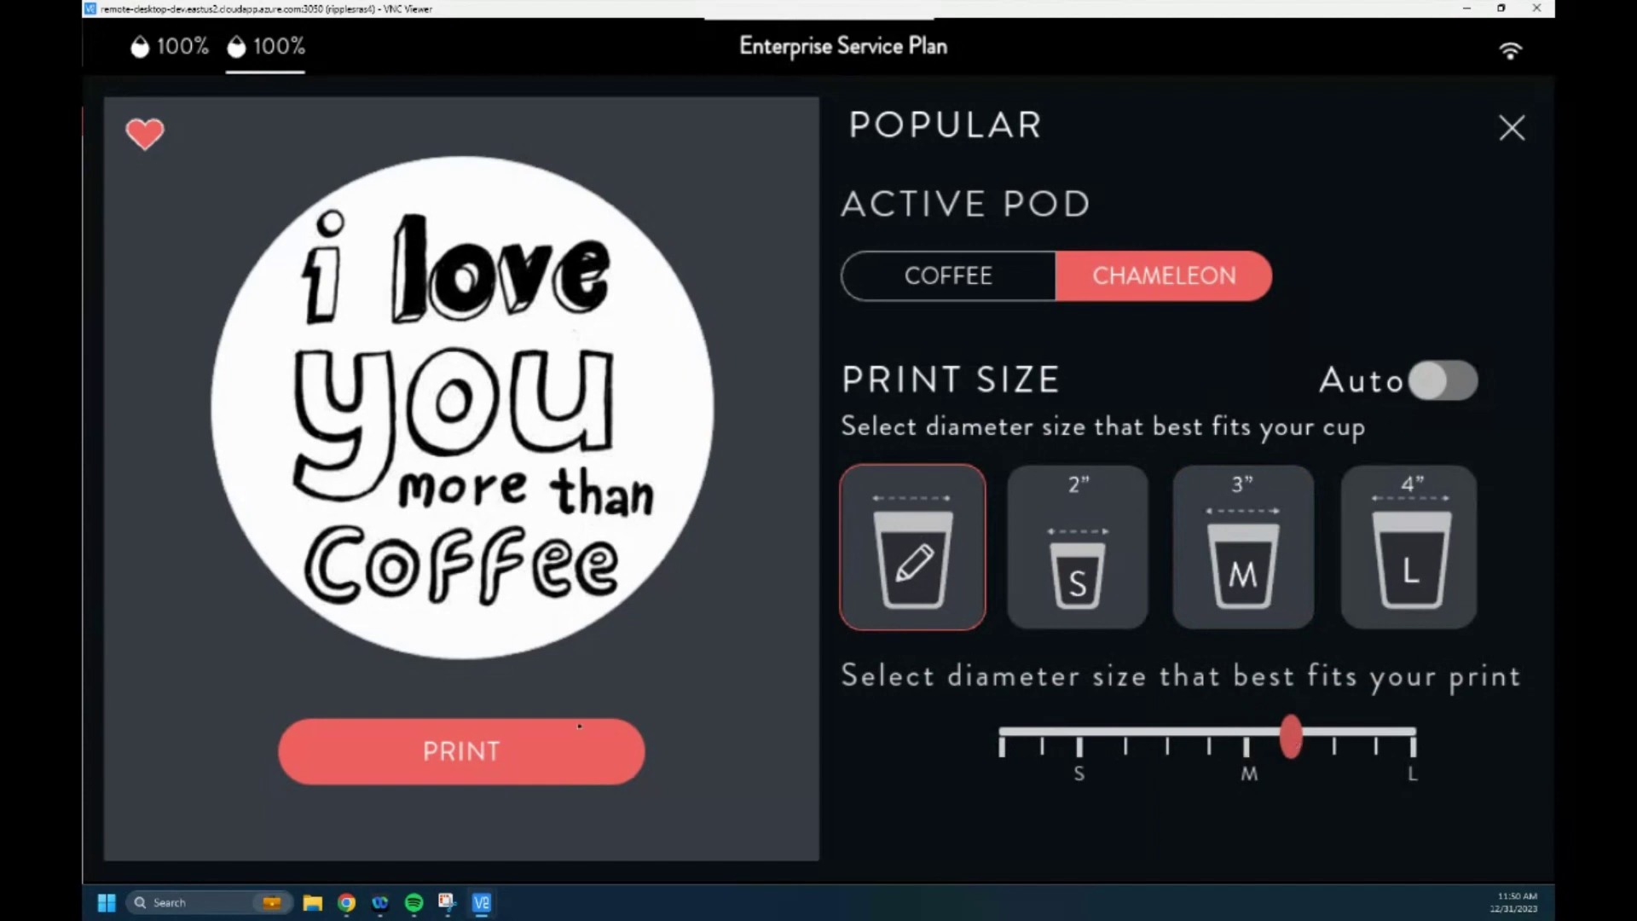
{"action": "left_click", "coordinate": [1512, 128]}
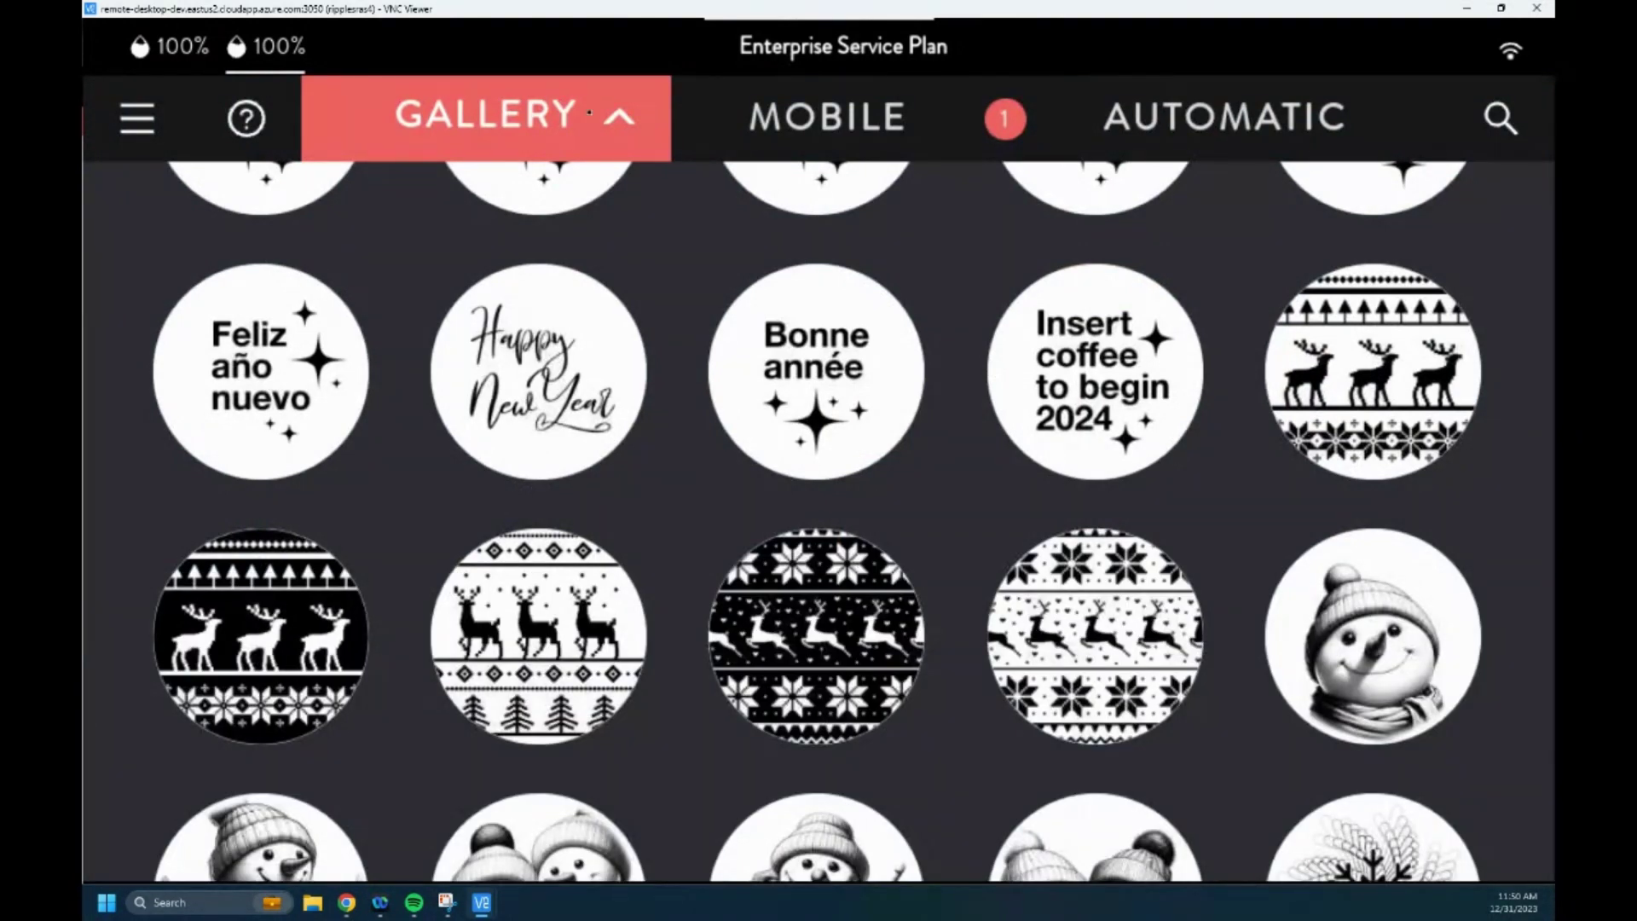
- Open the coffee design from Favorites, unfavourite it, and close it
{"action": "left_click", "coordinate": [588, 110]}
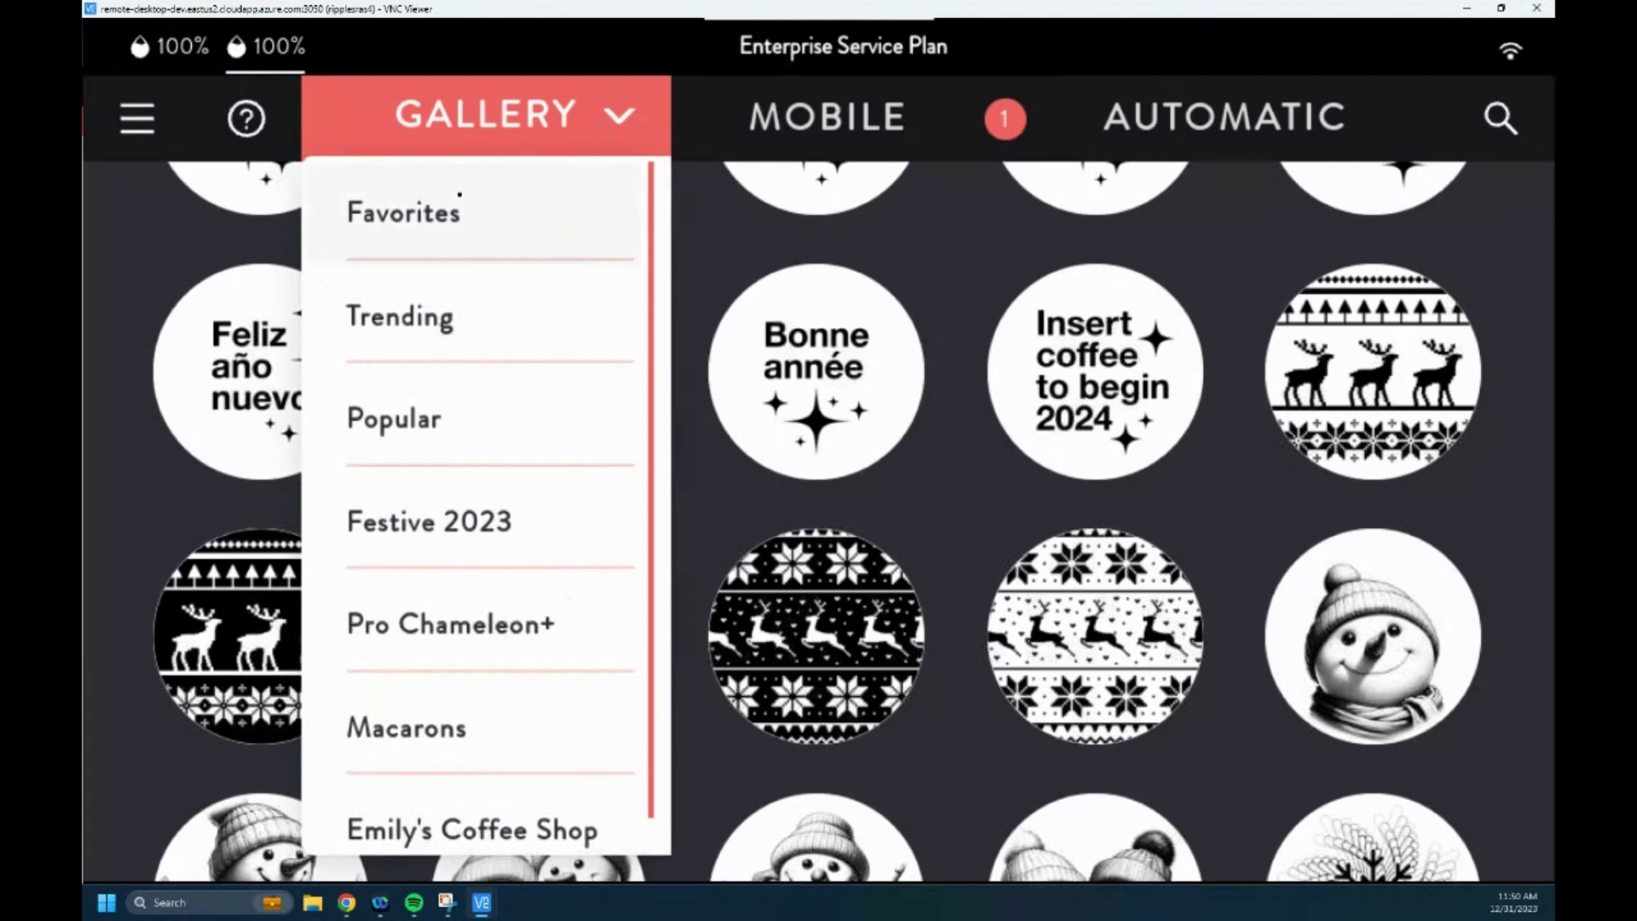
{"action": "left_click", "coordinate": [460, 194]}
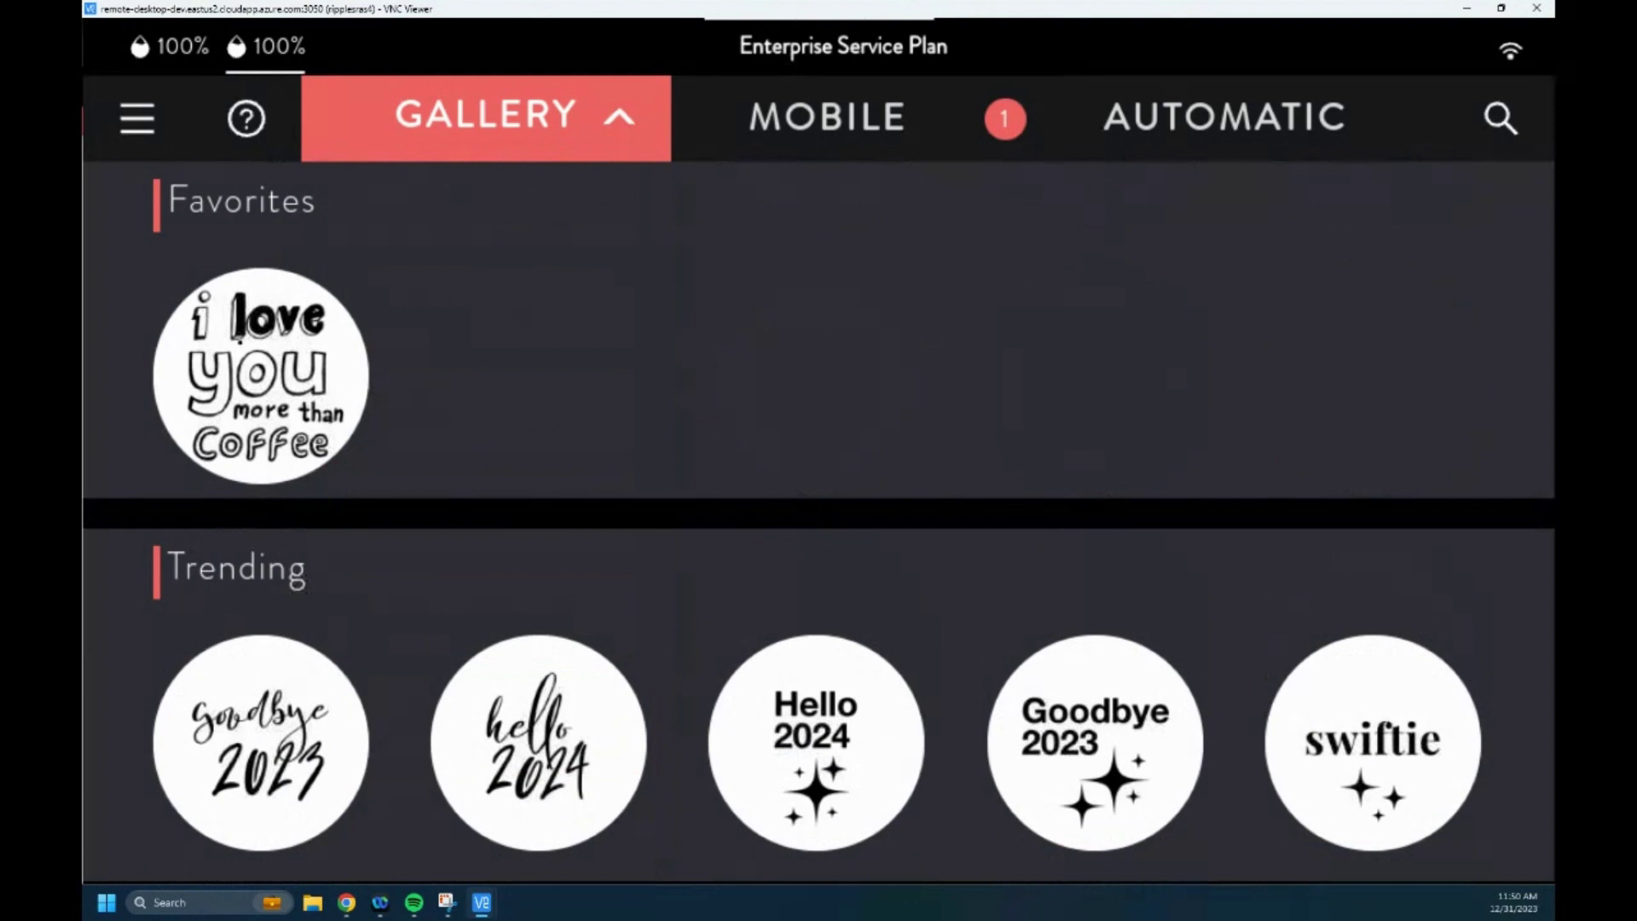
{"action": "left_click", "coordinate": [239, 338]}
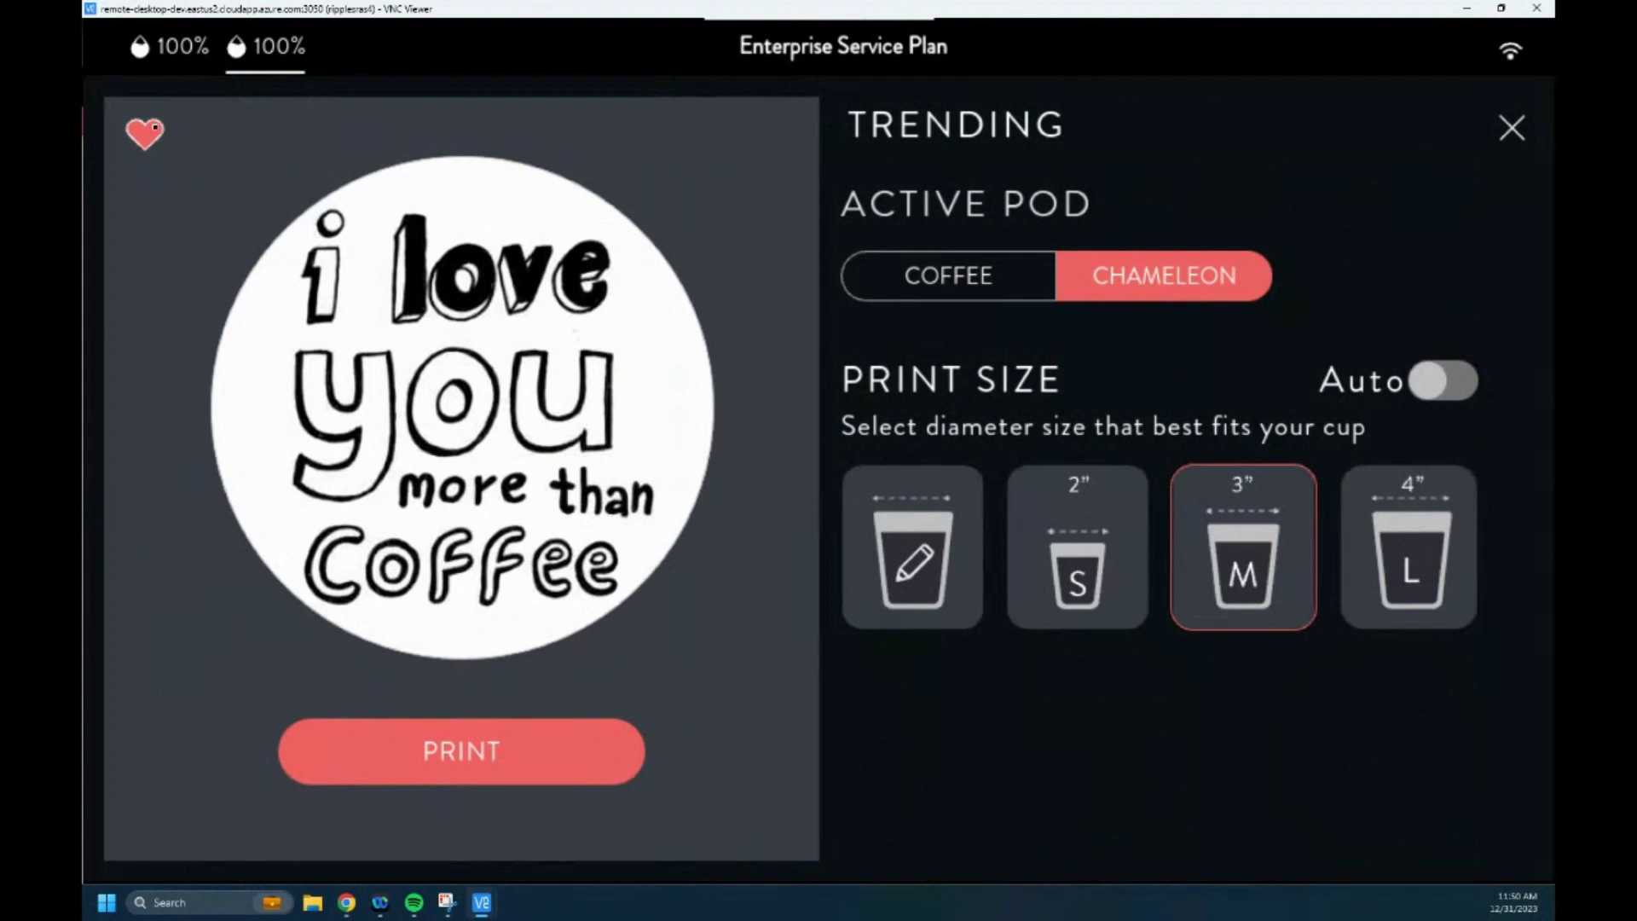
{"action": "left_click", "coordinate": [155, 127]}
{"action": "left_click", "coordinate": [1511, 128]}
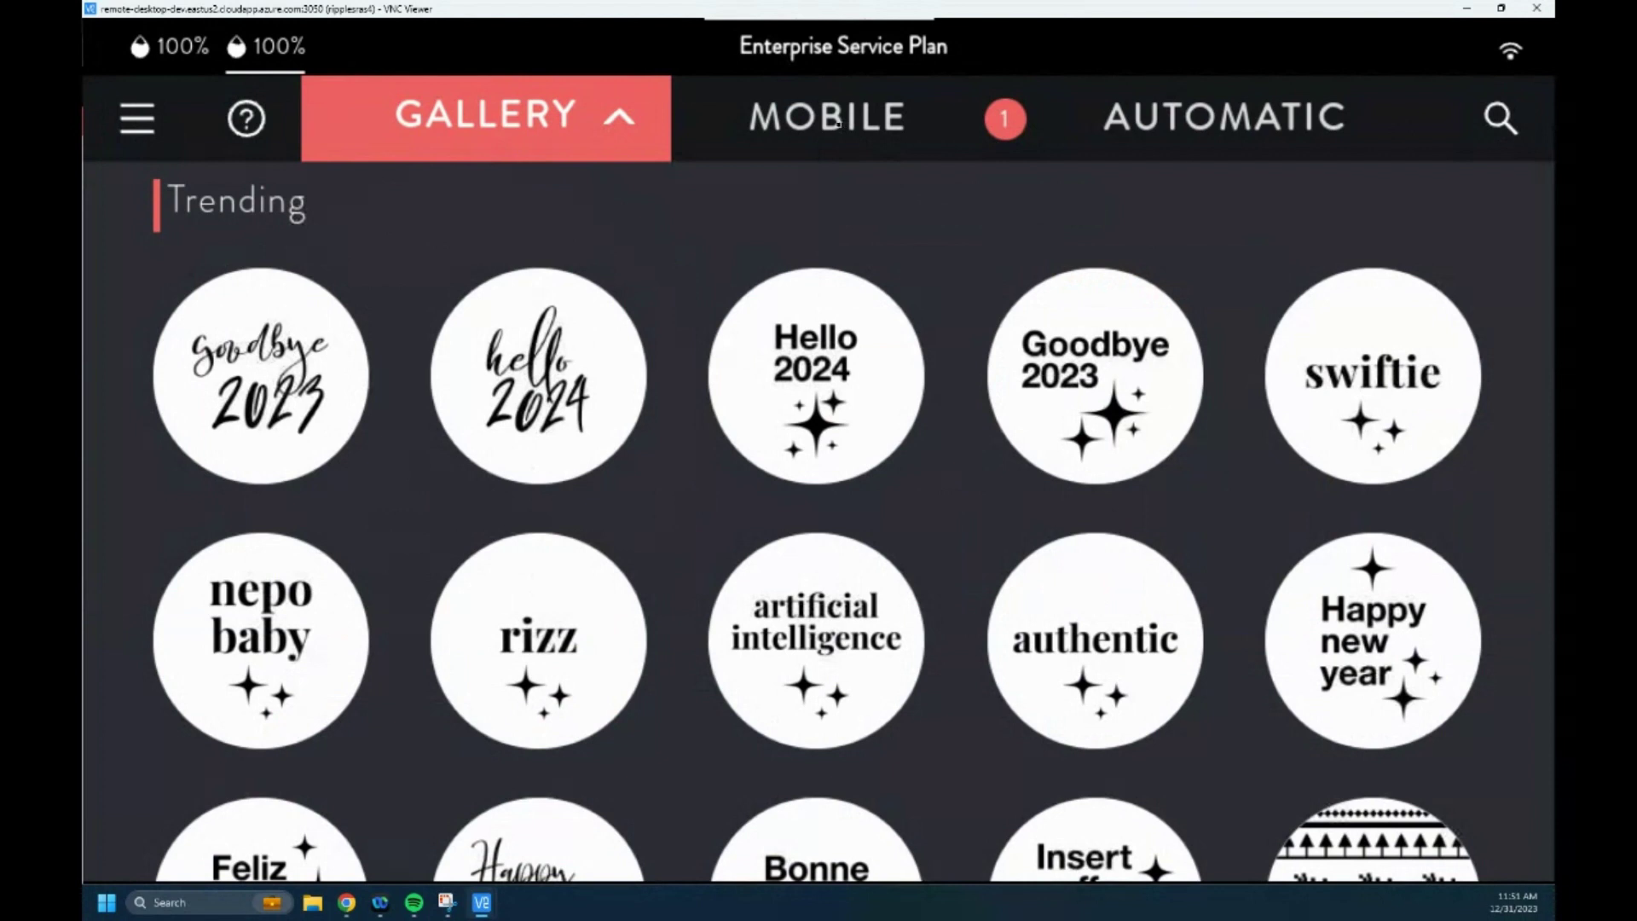
- Show the Mobile tab and view then dismiss the web app QR code from the side menu
{"action": "left_click", "coordinate": [837, 123]}
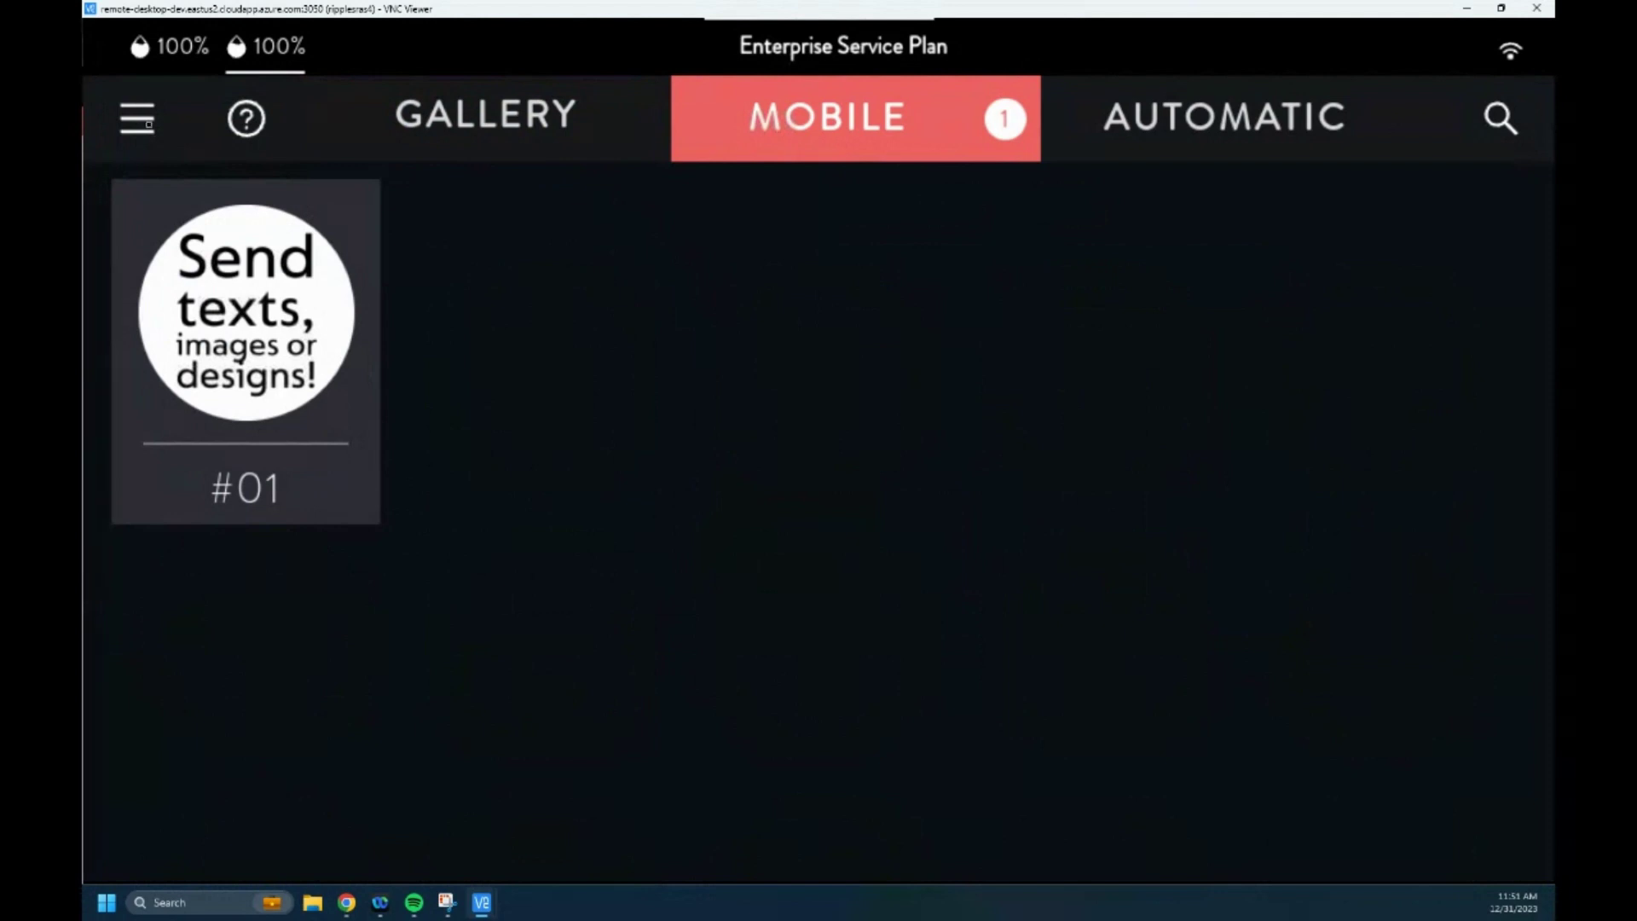
{"action": "left_click", "coordinate": [150, 124]}
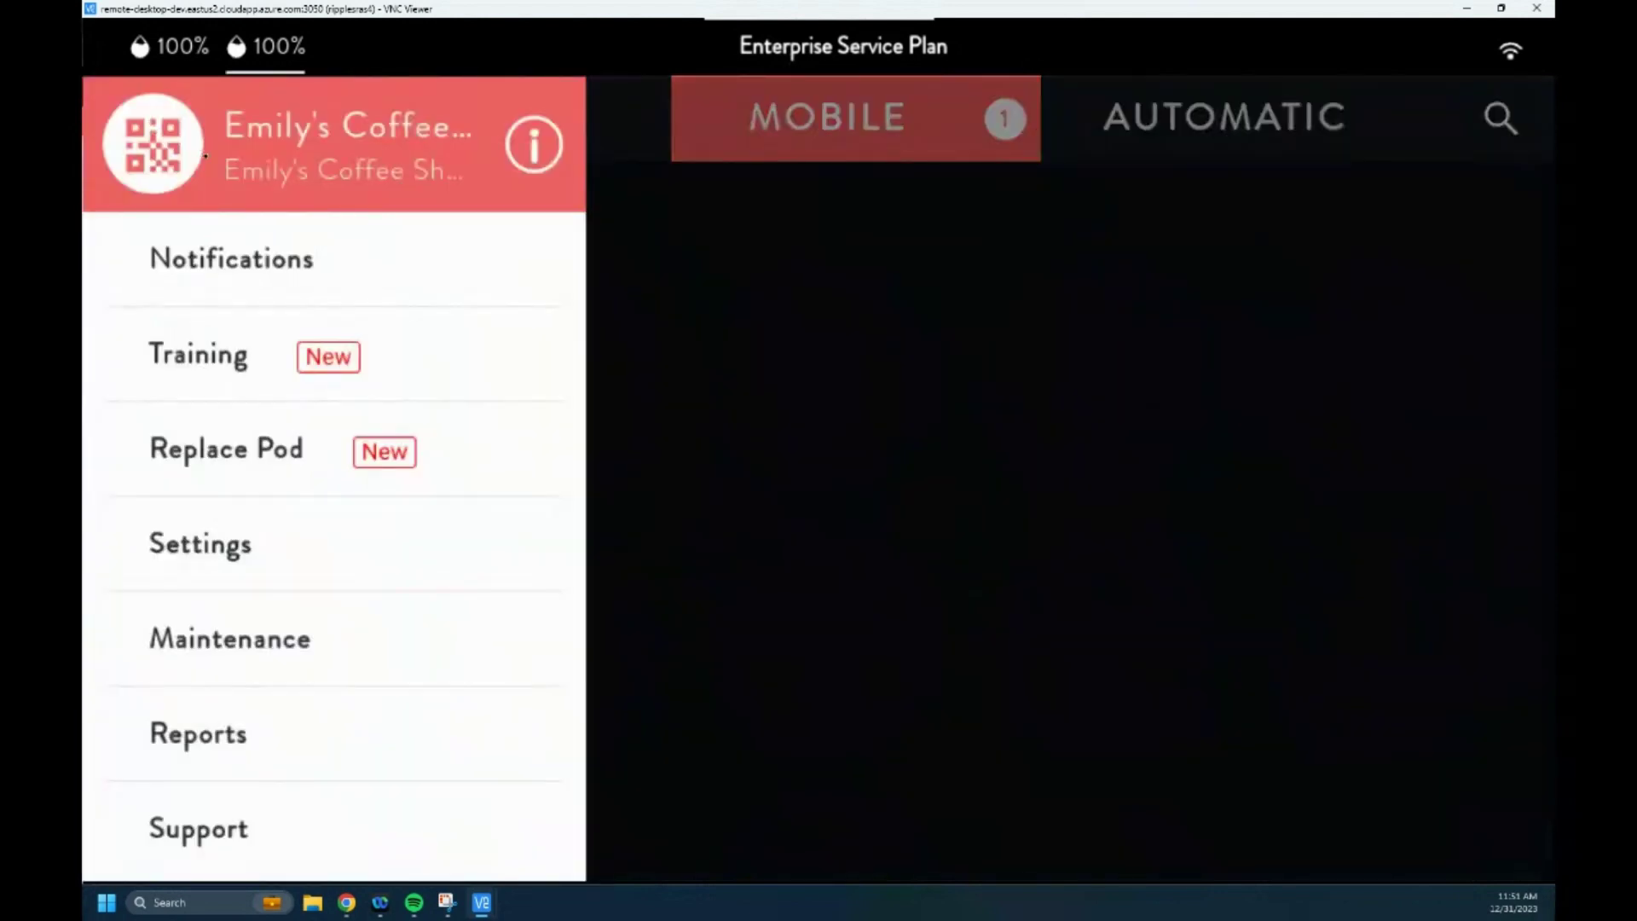
{"action": "left_click", "coordinate": [158, 153]}
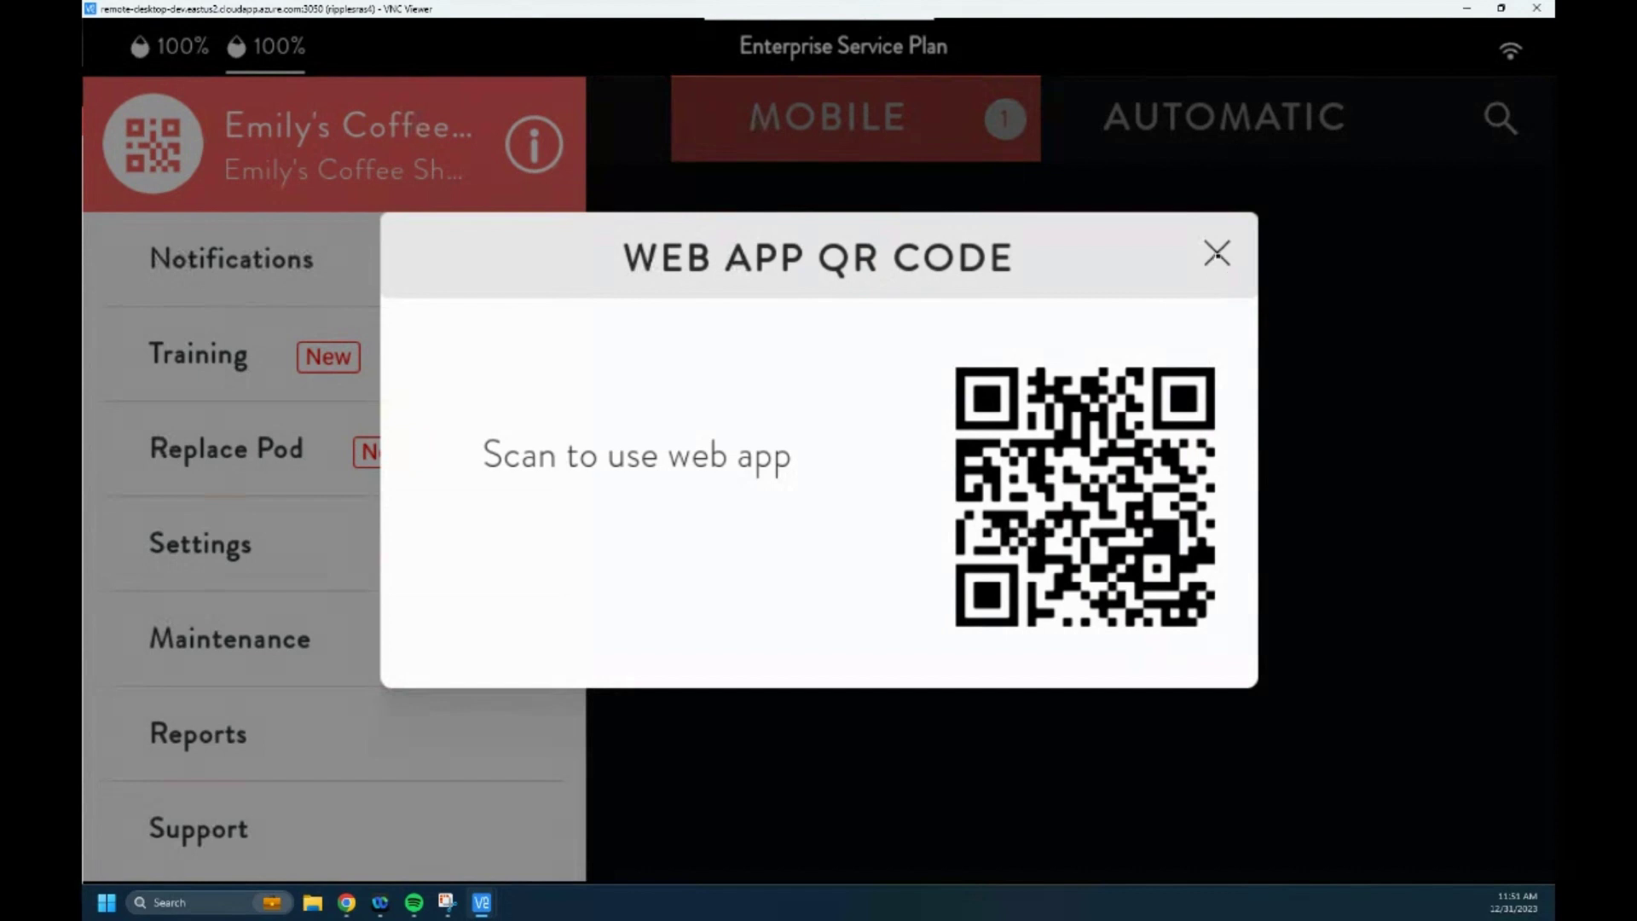
{"action": "left_click", "coordinate": [1218, 253]}
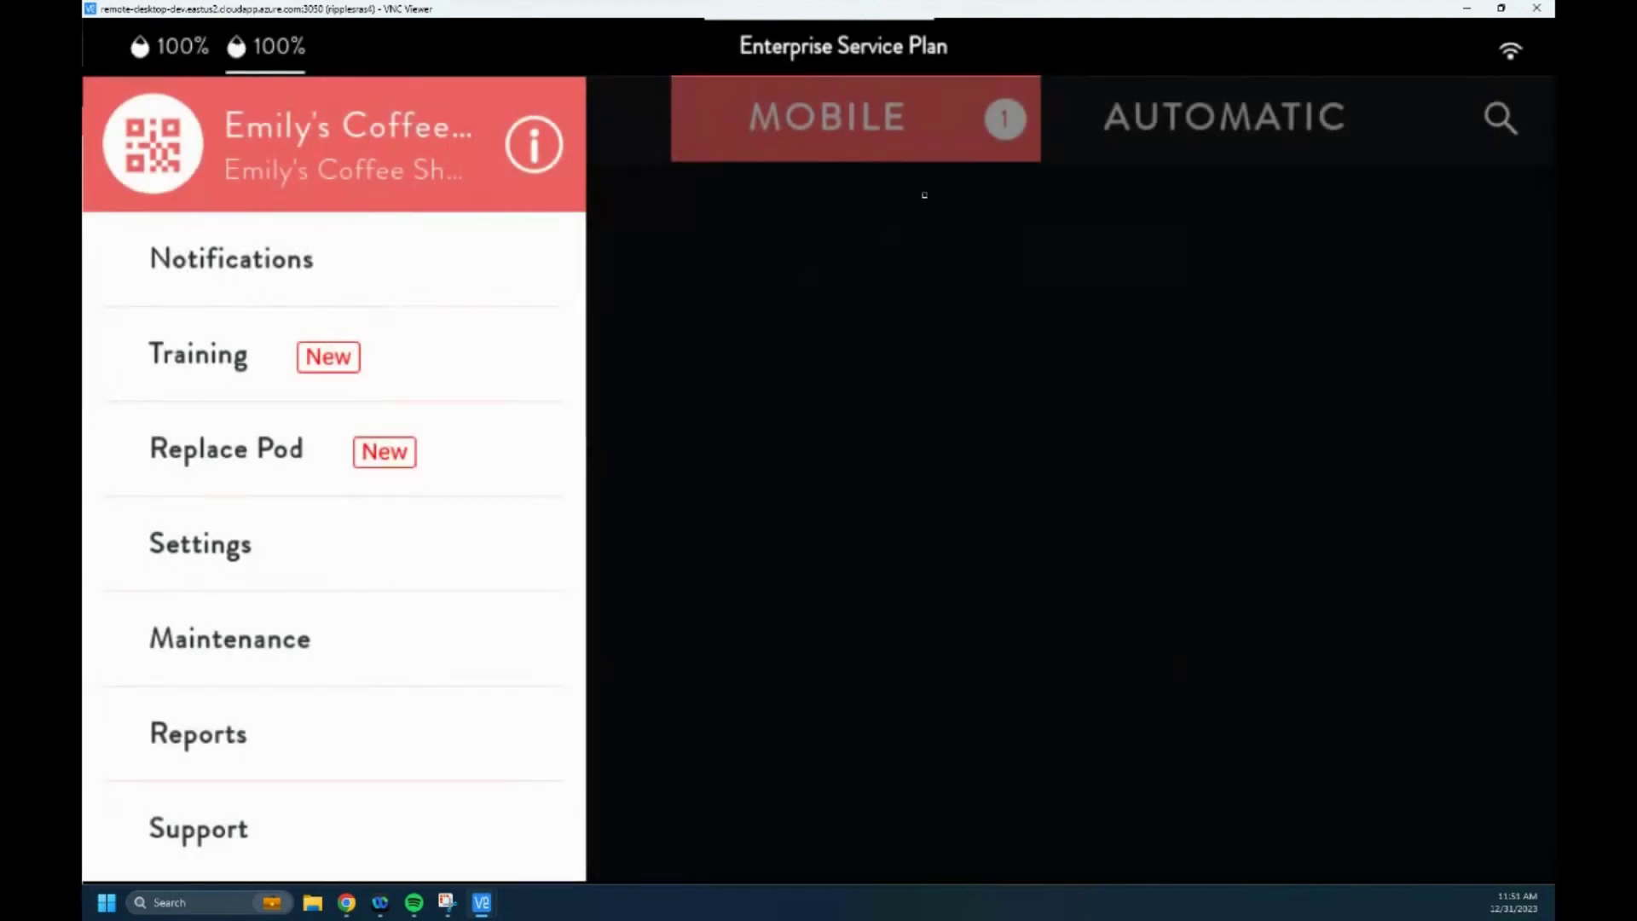
{"action": "left_click", "coordinate": [1164, 138]}
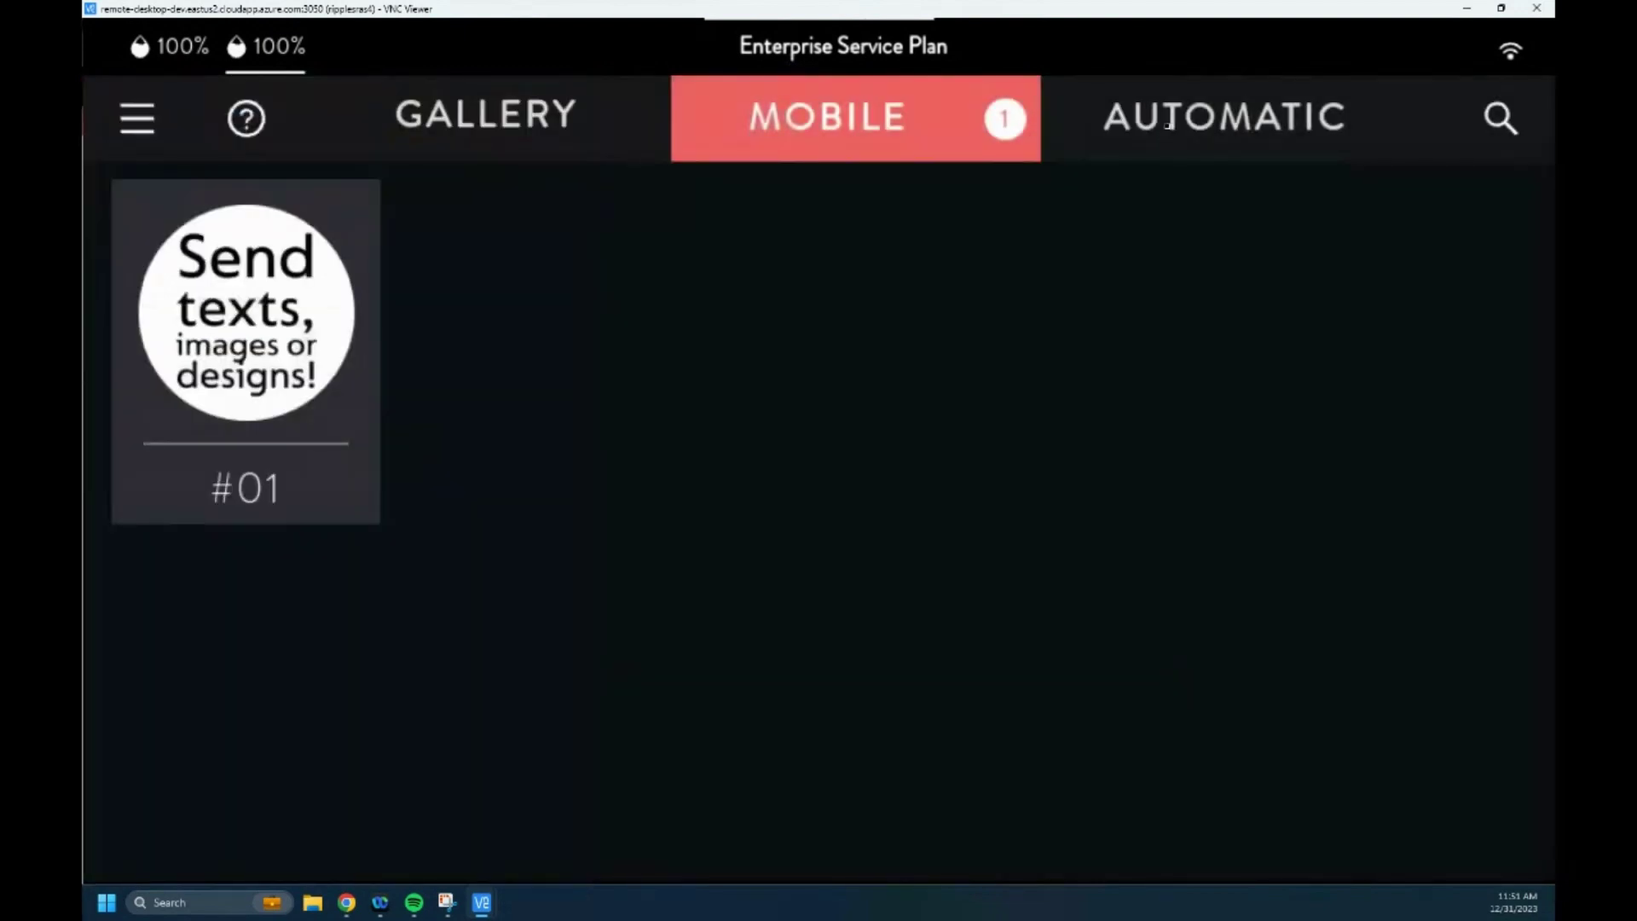
- Switch to the Automatic tab so the machine picks a design
{"action": "left_click", "coordinate": [1169, 125]}
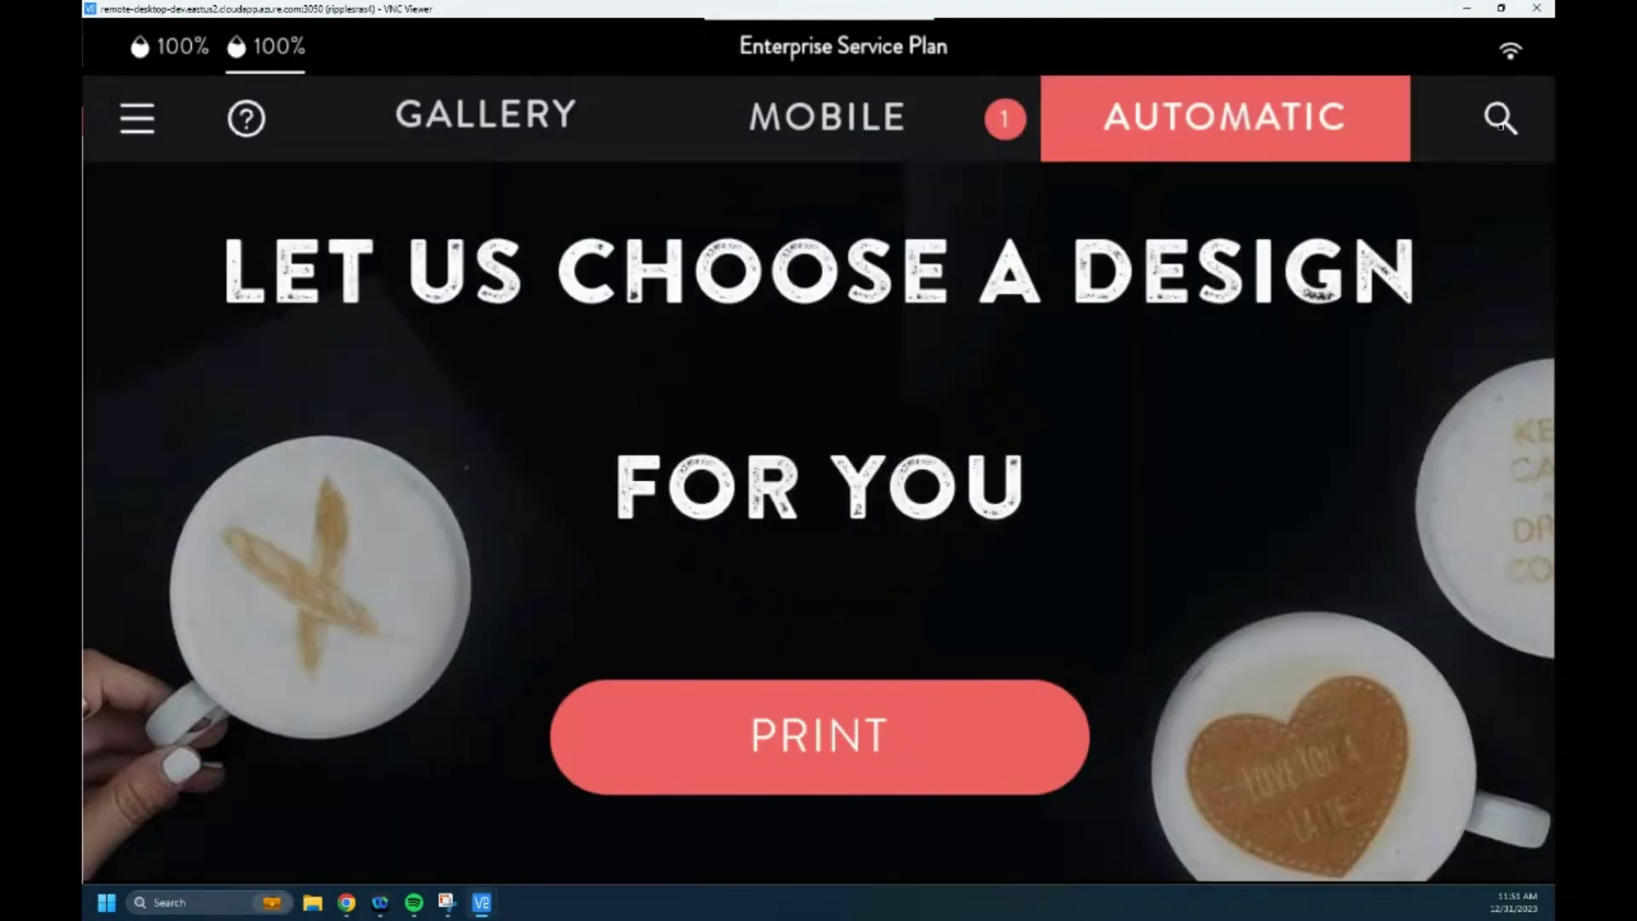
- Search the designs by the 'winter' tag
{"action": "left_click", "coordinate": [1501, 119]}
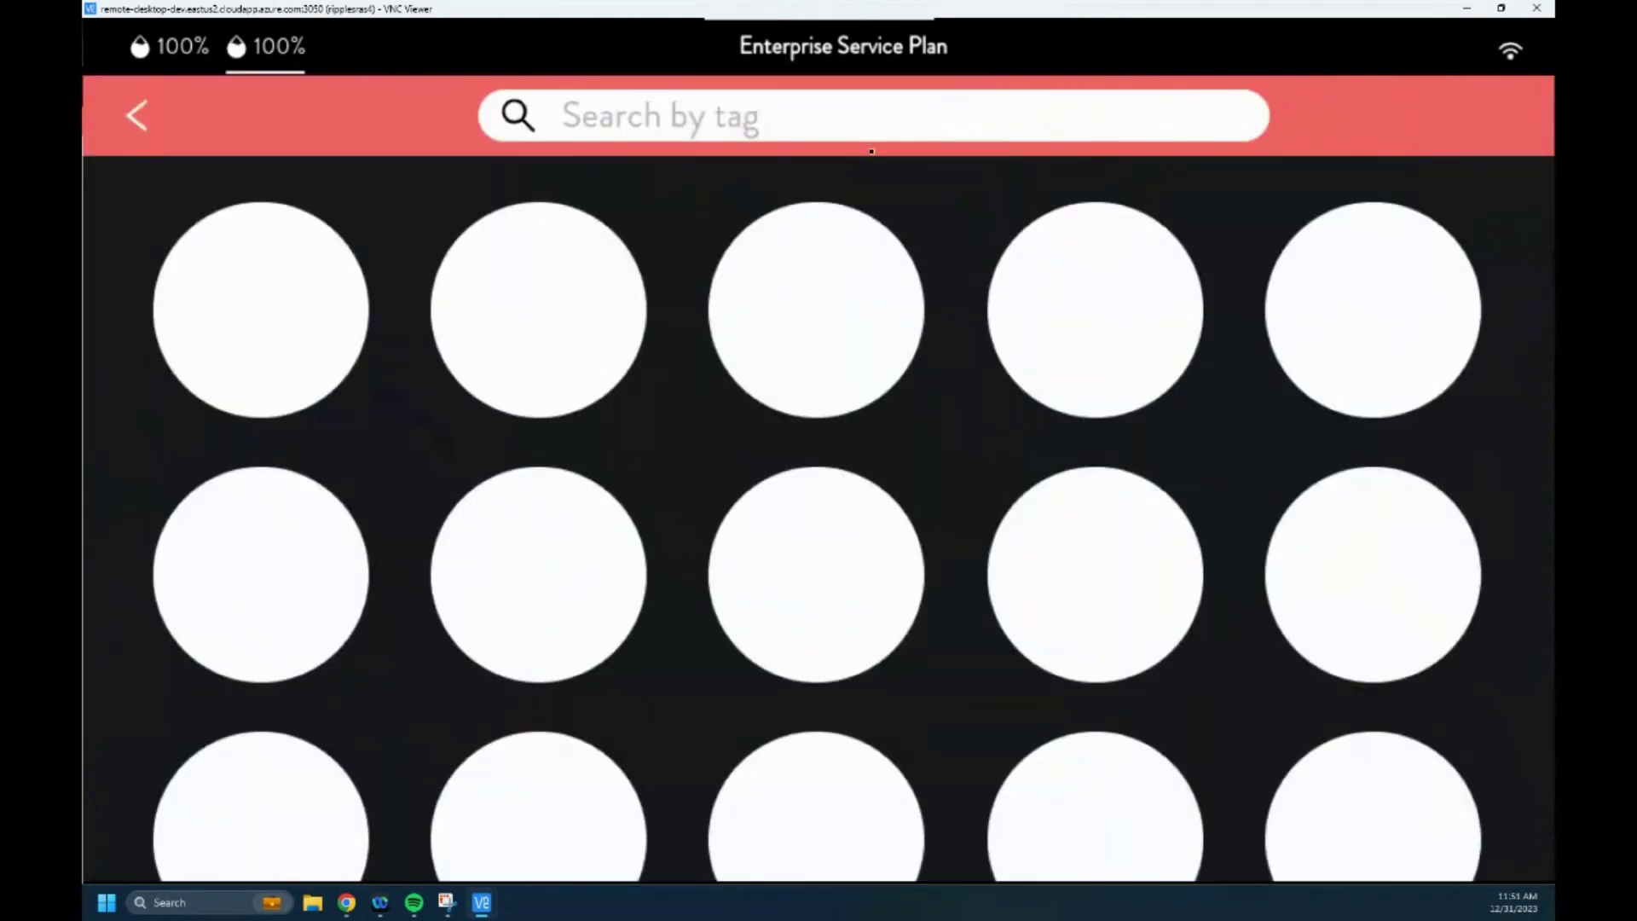
{"action": "left_click", "coordinate": [798, 128]}
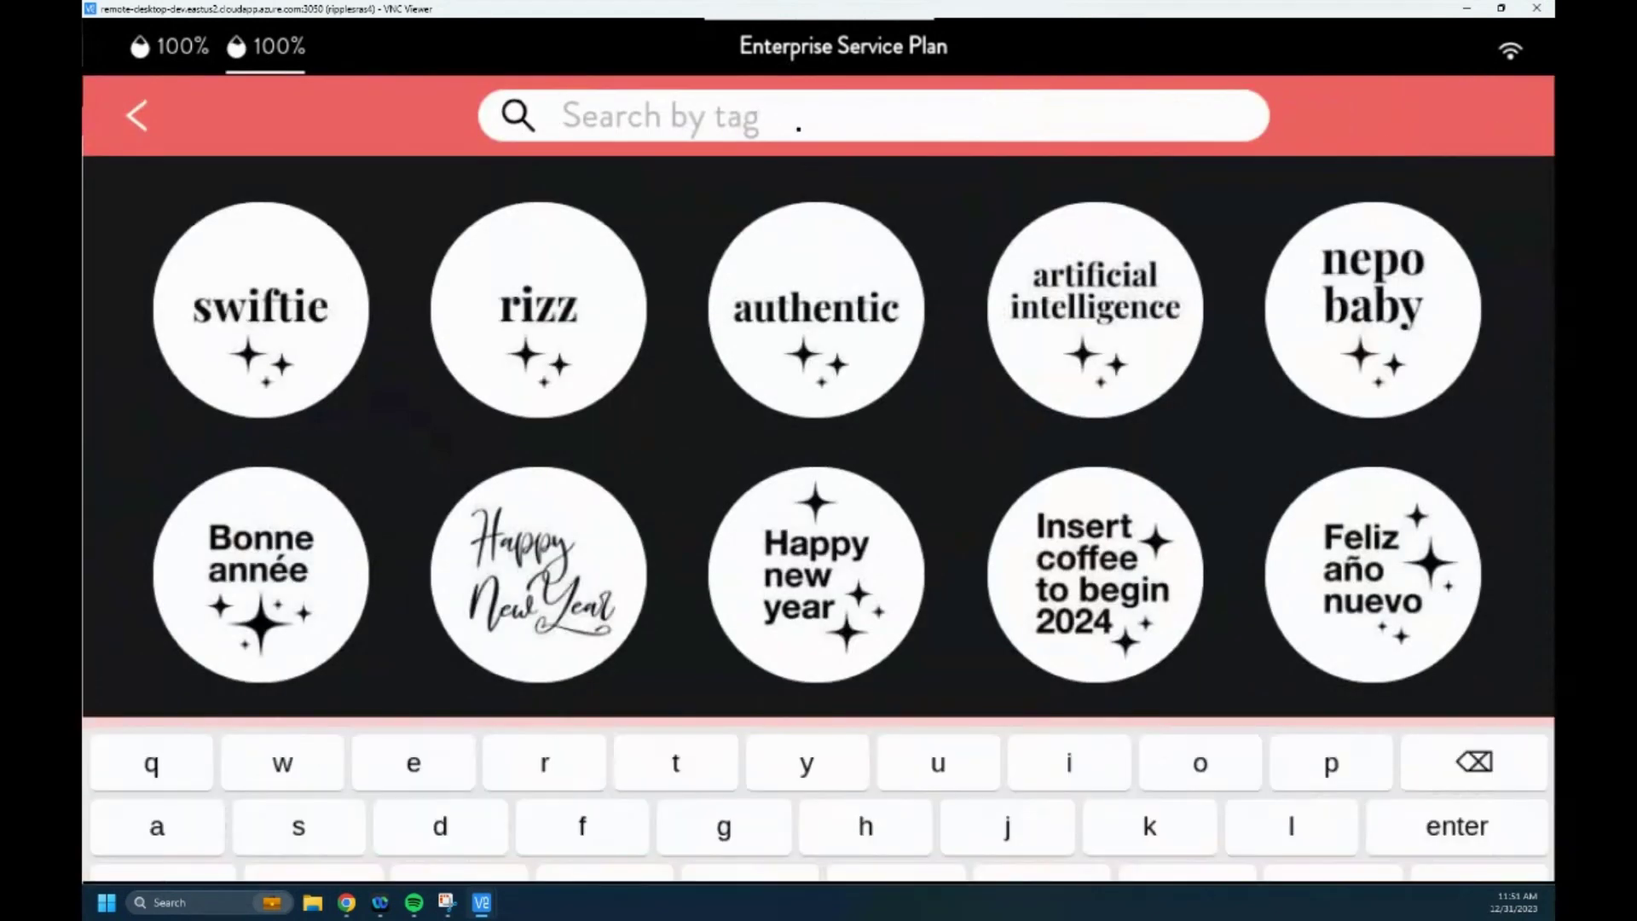
{"action": "type", "text": "winter"}
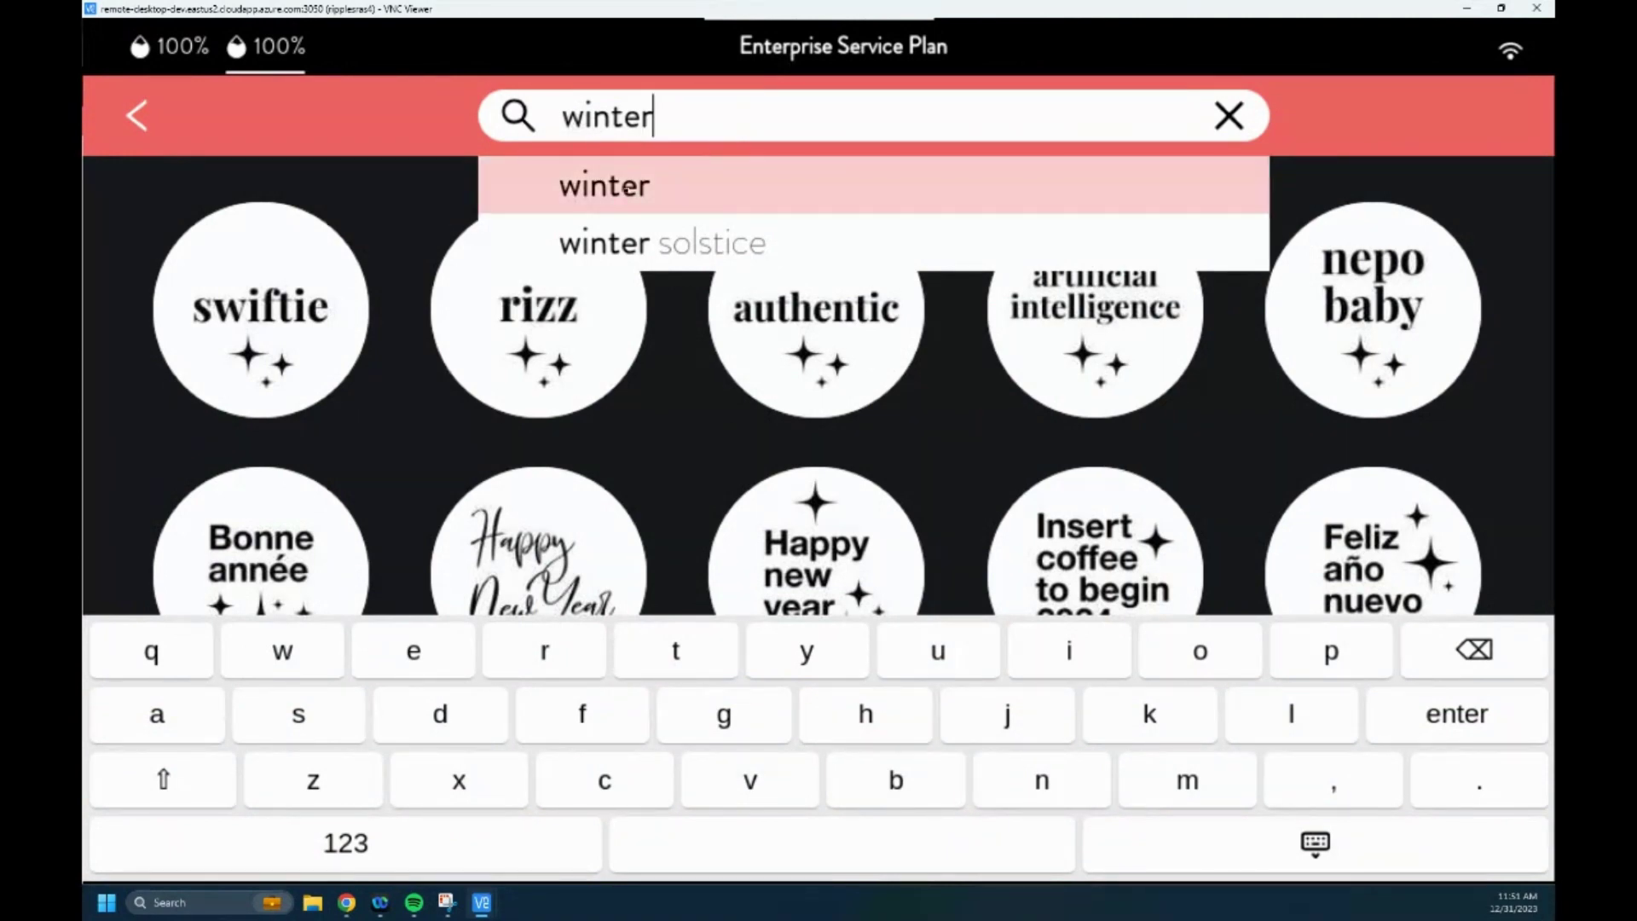
{"action": "left_click", "coordinate": [626, 191]}
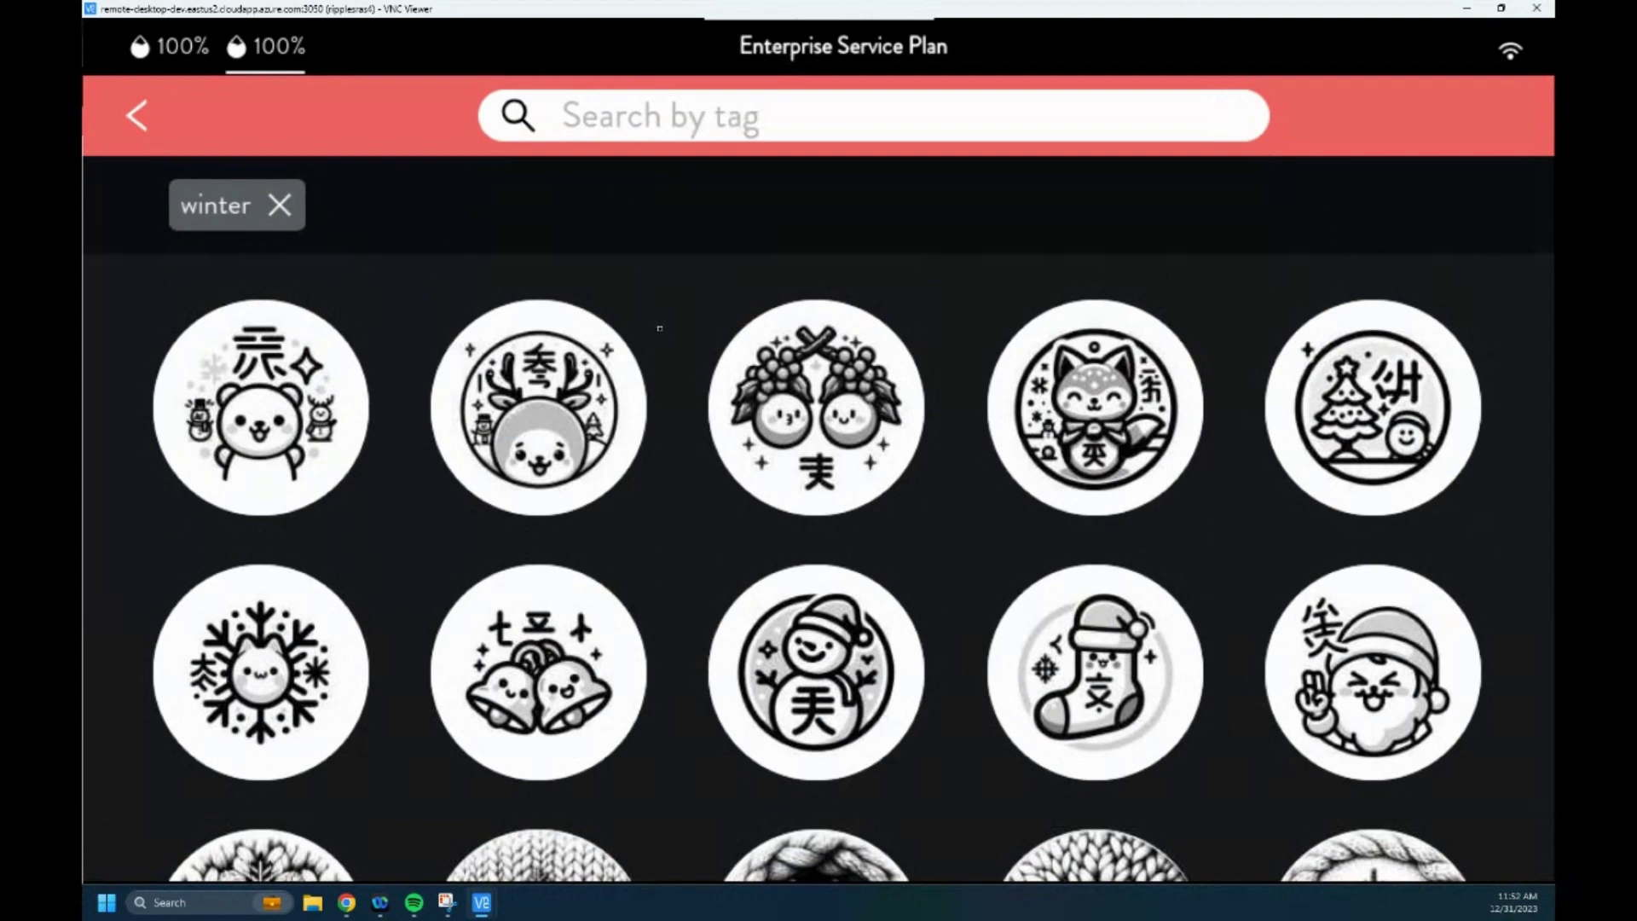
- Scroll down the winter results and print the black Winter design
{"action": "scroll", "coordinate": [660, 328], "scroll_direction": "down", "scroll_amount": 2}
{"action": "scroll", "coordinate": [659, 329], "scroll_direction": "down", "scroll_amount": 2}
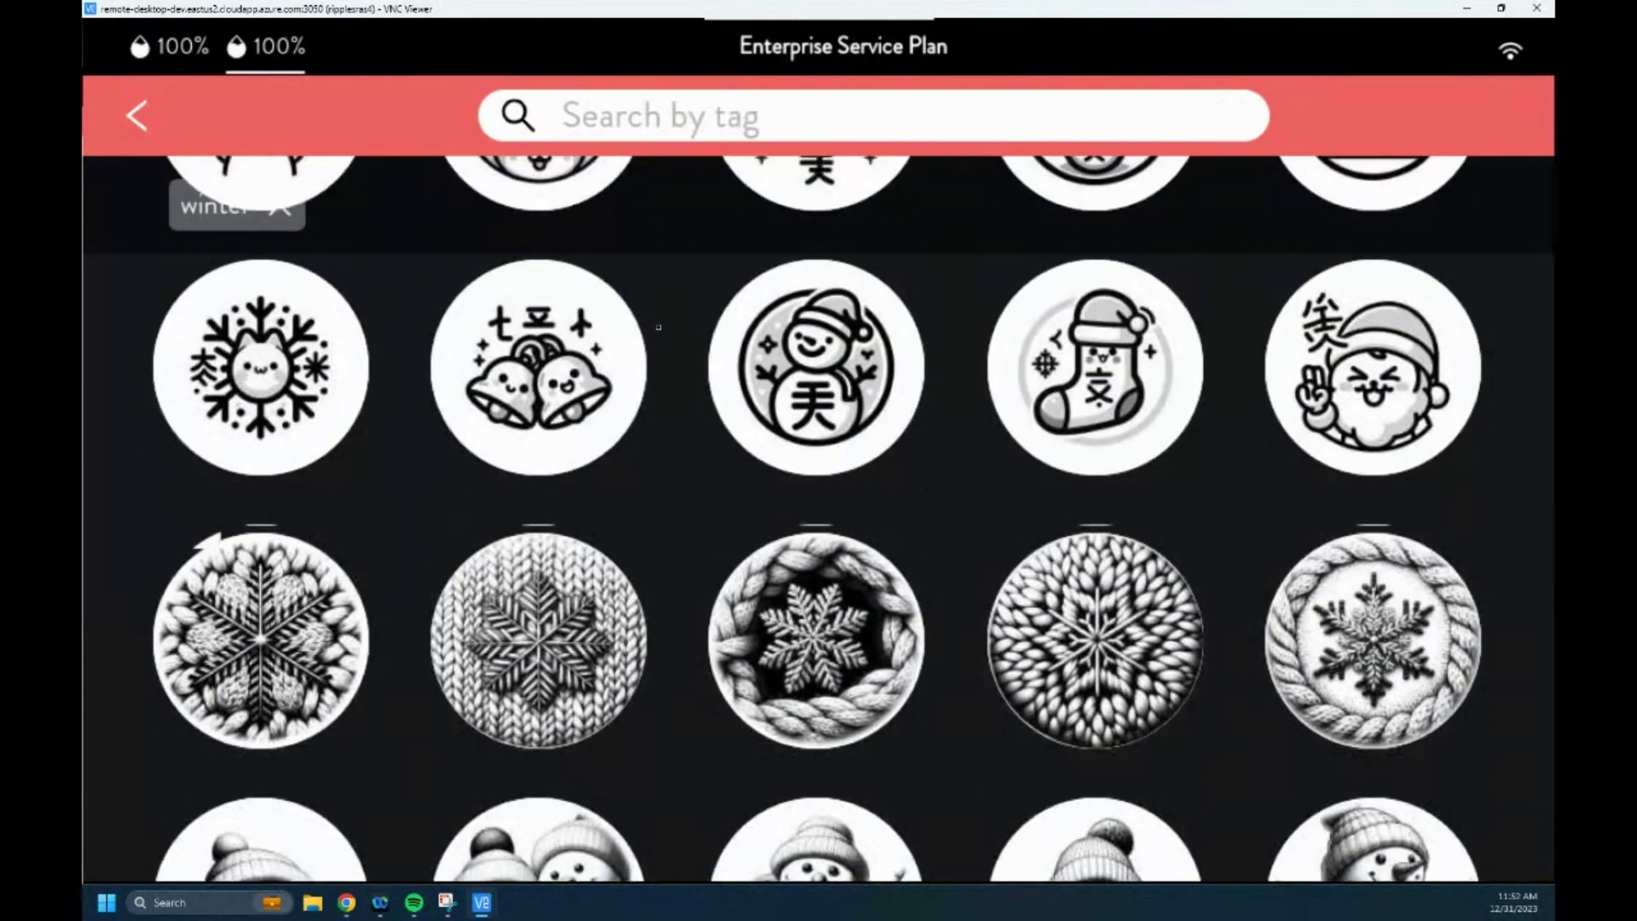
{"action": "scroll", "coordinate": [656, 324], "scroll_direction": "down", "scroll_amount": 3}
{"action": "scroll", "coordinate": [655, 324], "scroll_direction": "down", "scroll_amount": 3}
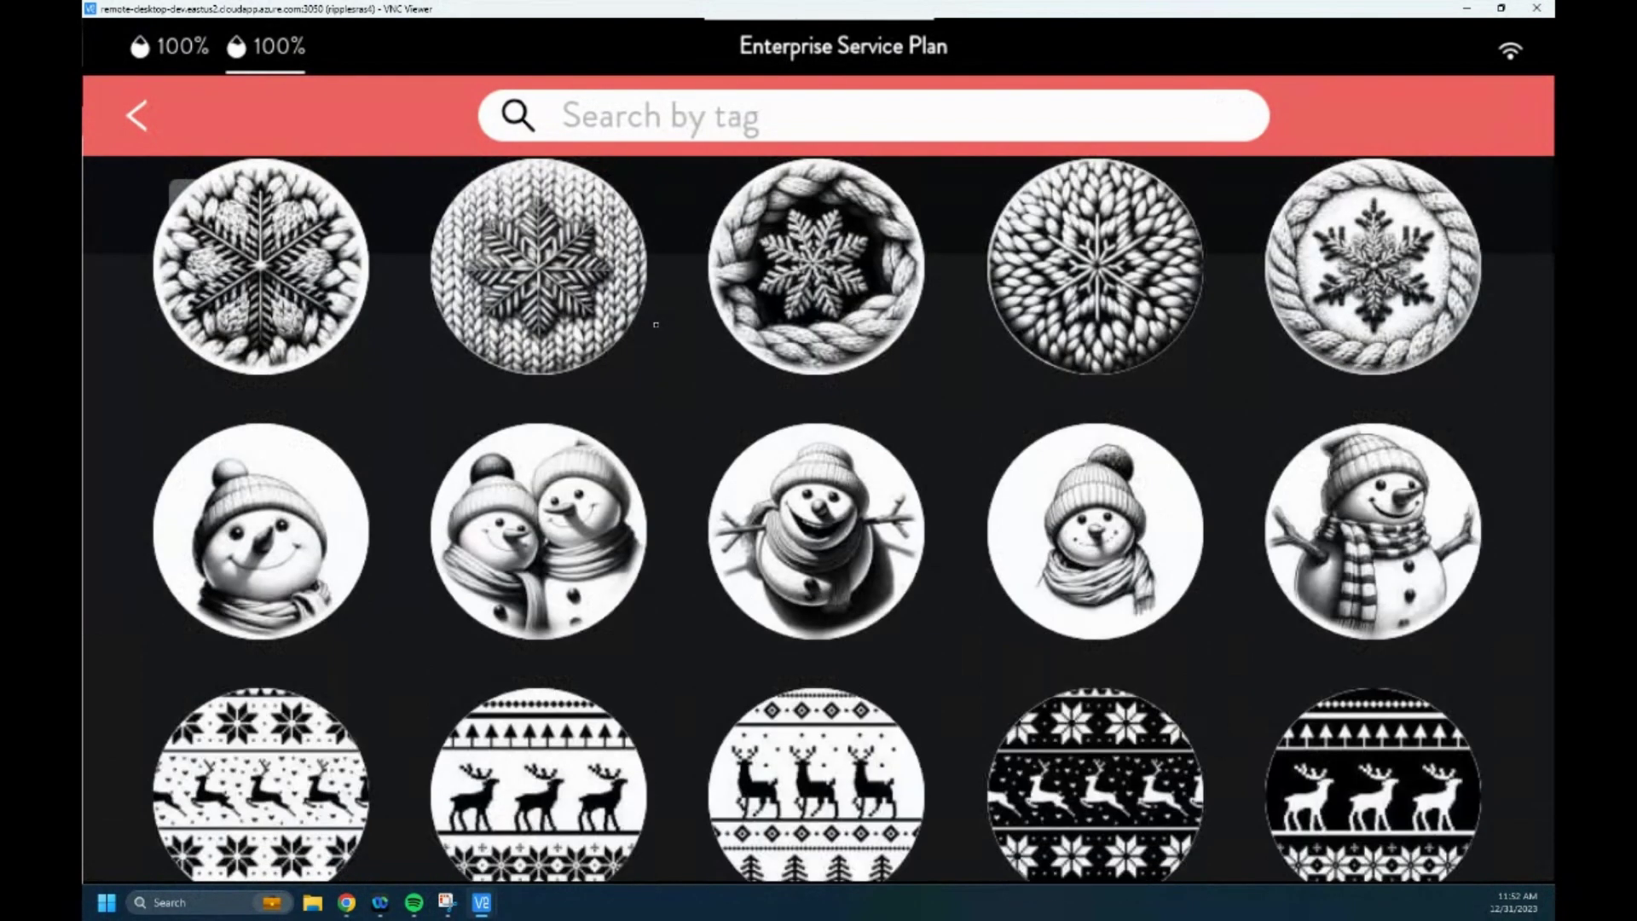
{"action": "scroll", "coordinate": [656, 324], "scroll_direction": "down", "scroll_amount": 4}
{"action": "scroll", "coordinate": [655, 323], "scroll_direction": "down", "scroll_amount": 3}
{"action": "scroll", "coordinate": [656, 307], "scroll_direction": "down", "scroll_amount": 2}
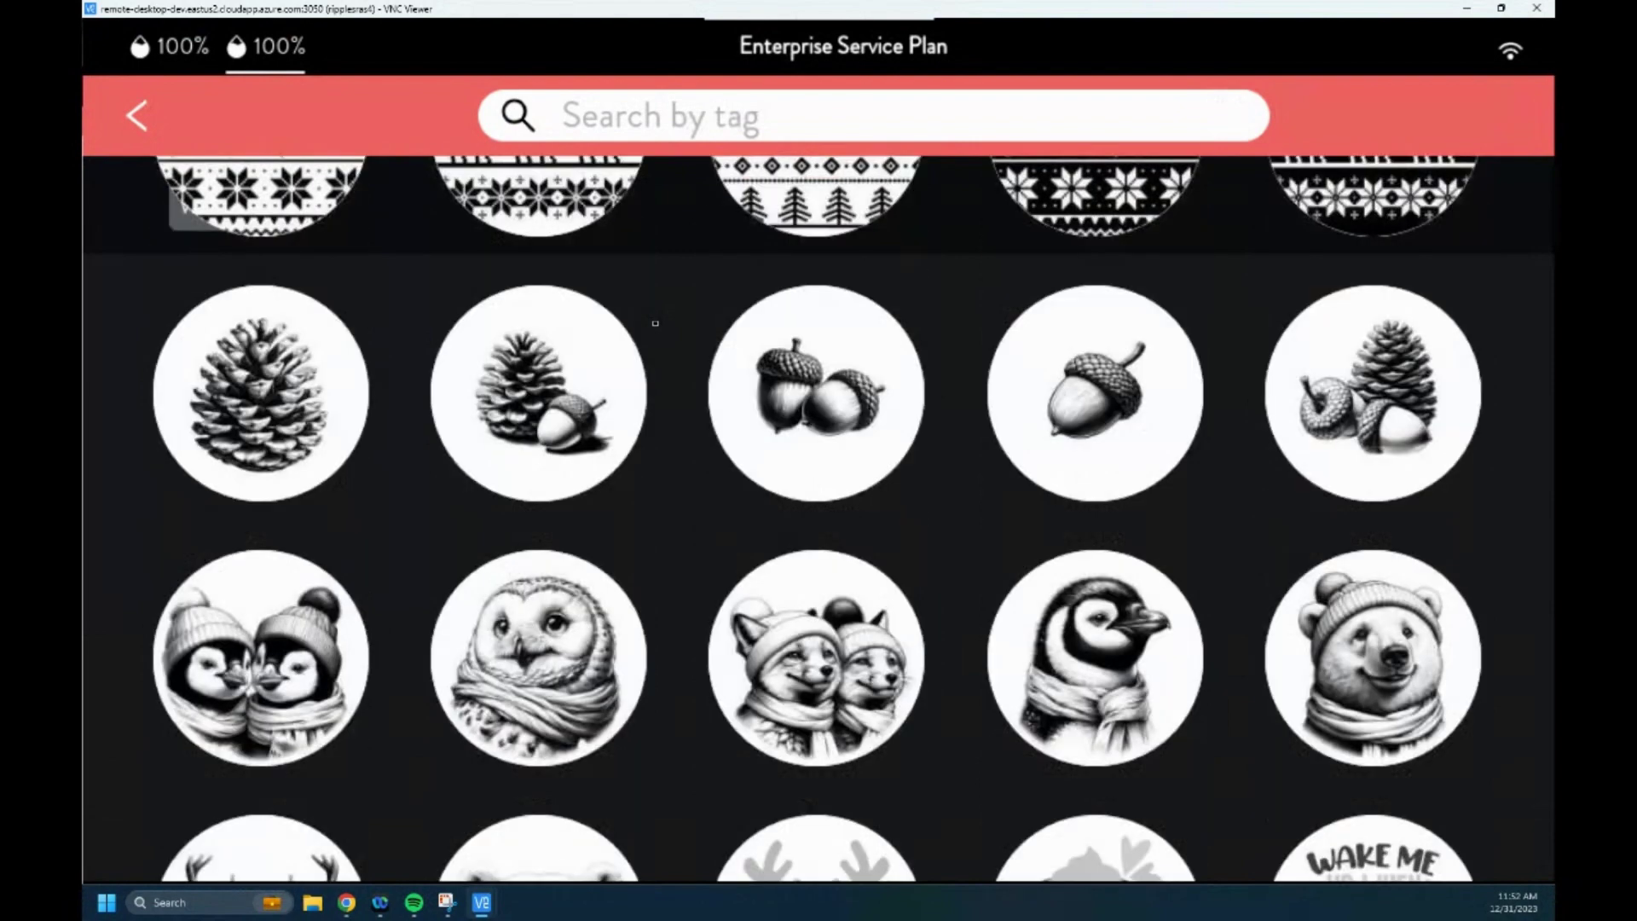
{"action": "scroll", "coordinate": [660, 273], "scroll_direction": "up", "scroll_amount": 5}
{"action": "scroll", "coordinate": [664, 236], "scroll_direction": "down", "scroll_amount": 2}
{"action": "scroll", "coordinate": [663, 235], "scroll_direction": "down", "scroll_amount": 2}
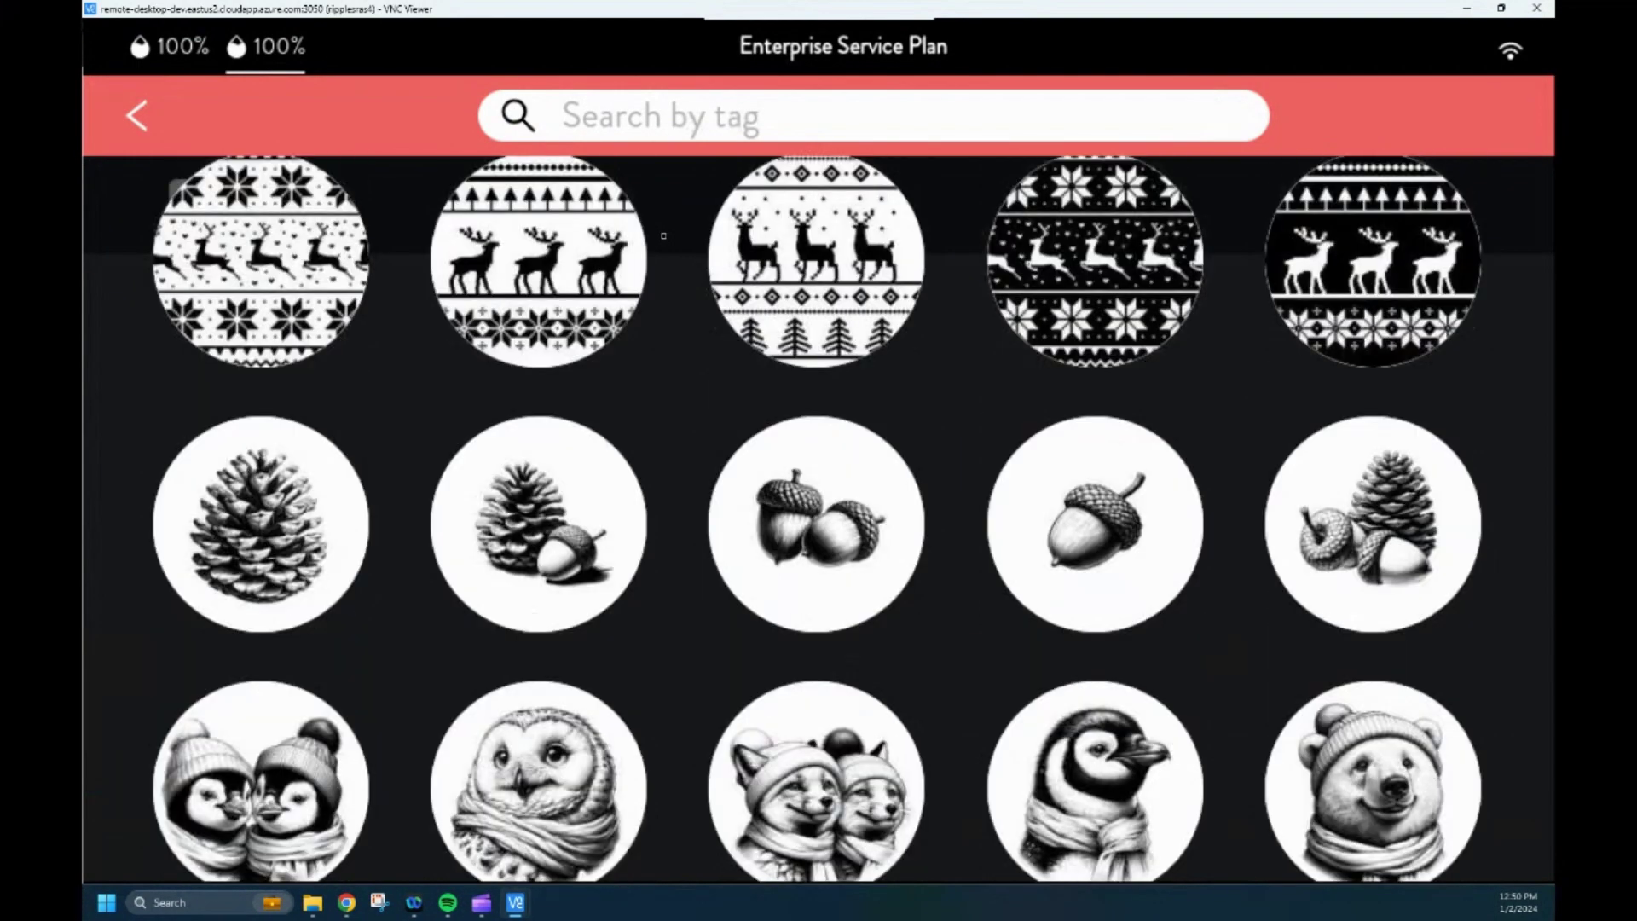
{"action": "scroll", "coordinate": [664, 235], "scroll_direction": "down", "scroll_amount": 3}
{"action": "scroll", "coordinate": [664, 236], "scroll_direction": "down", "scroll_amount": 2}
{"action": "scroll", "coordinate": [664, 235], "scroll_direction": "down", "scroll_amount": 2}
{"action": "scroll", "coordinate": [663, 235], "scroll_direction": "down", "scroll_amount": 2}
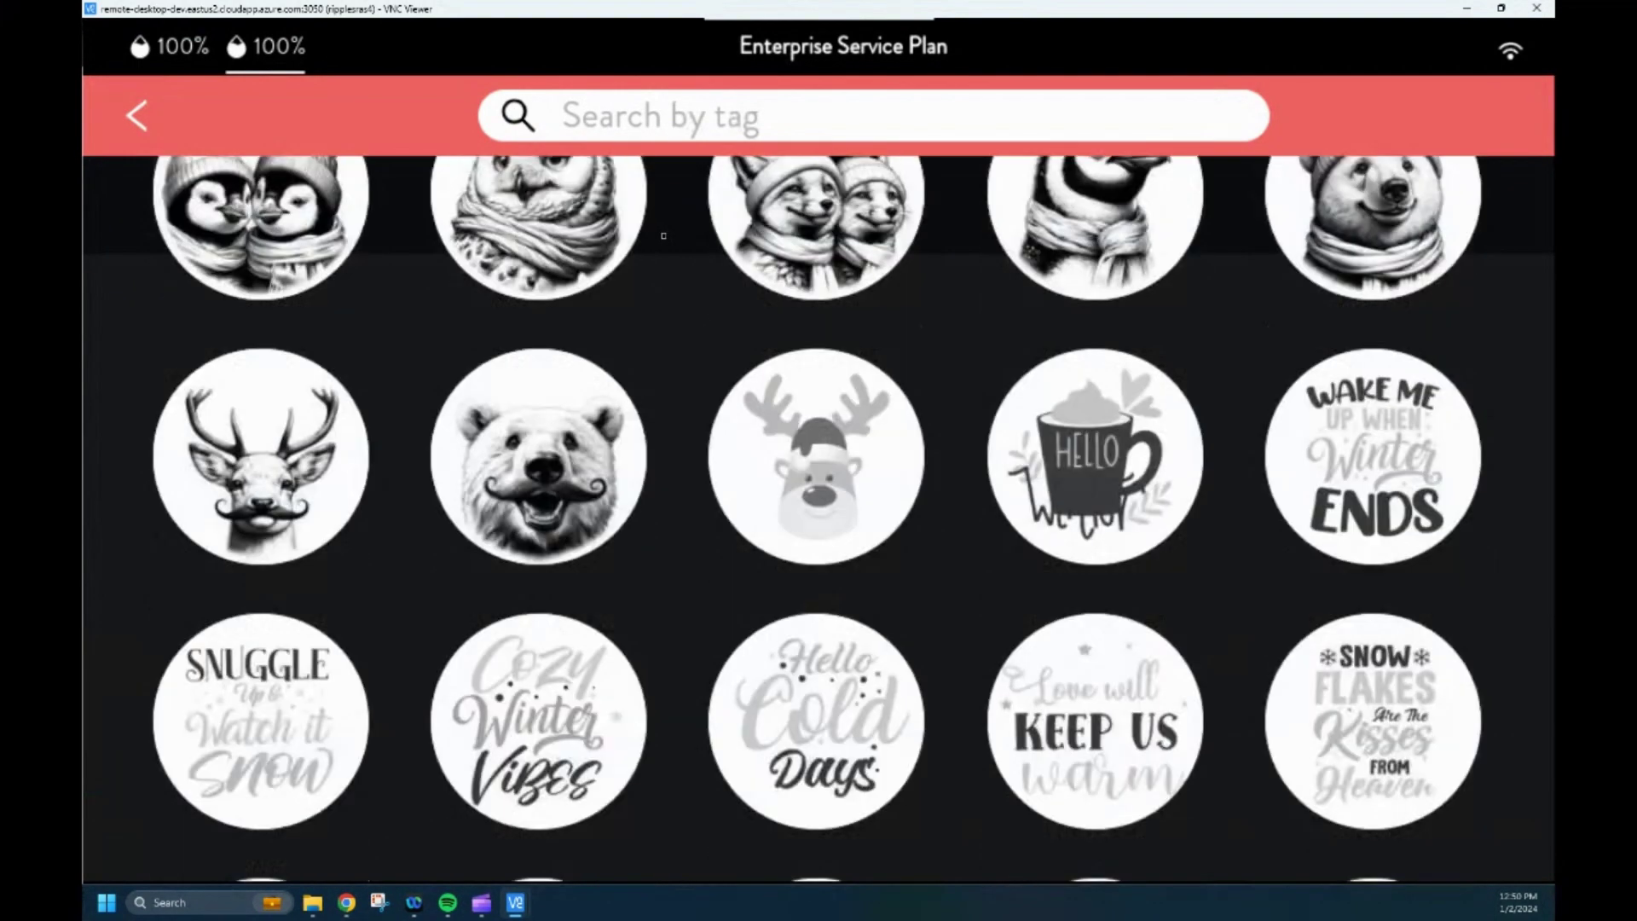
{"action": "scroll", "coordinate": [663, 235], "scroll_direction": "down", "scroll_amount": 3}
{"action": "scroll", "coordinate": [649, 244], "scroll_direction": "down", "scroll_amount": 3}
{"action": "scroll", "coordinate": [554, 397], "scroll_direction": "down", "scroll_amount": 2}
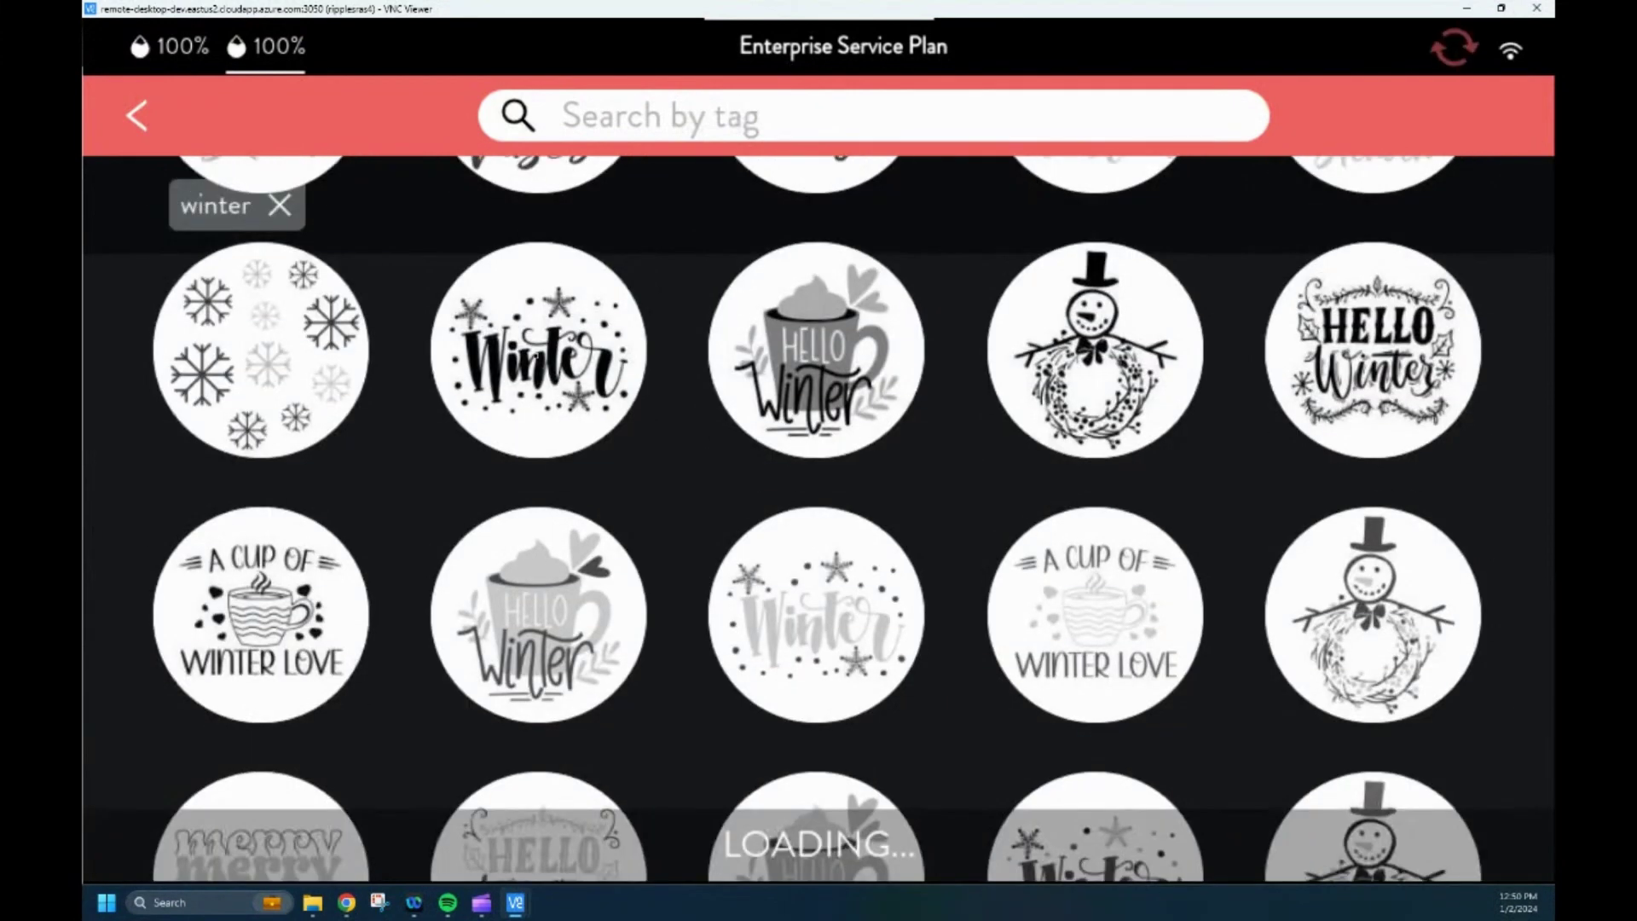
{"action": "left_click", "coordinate": [535, 354]}
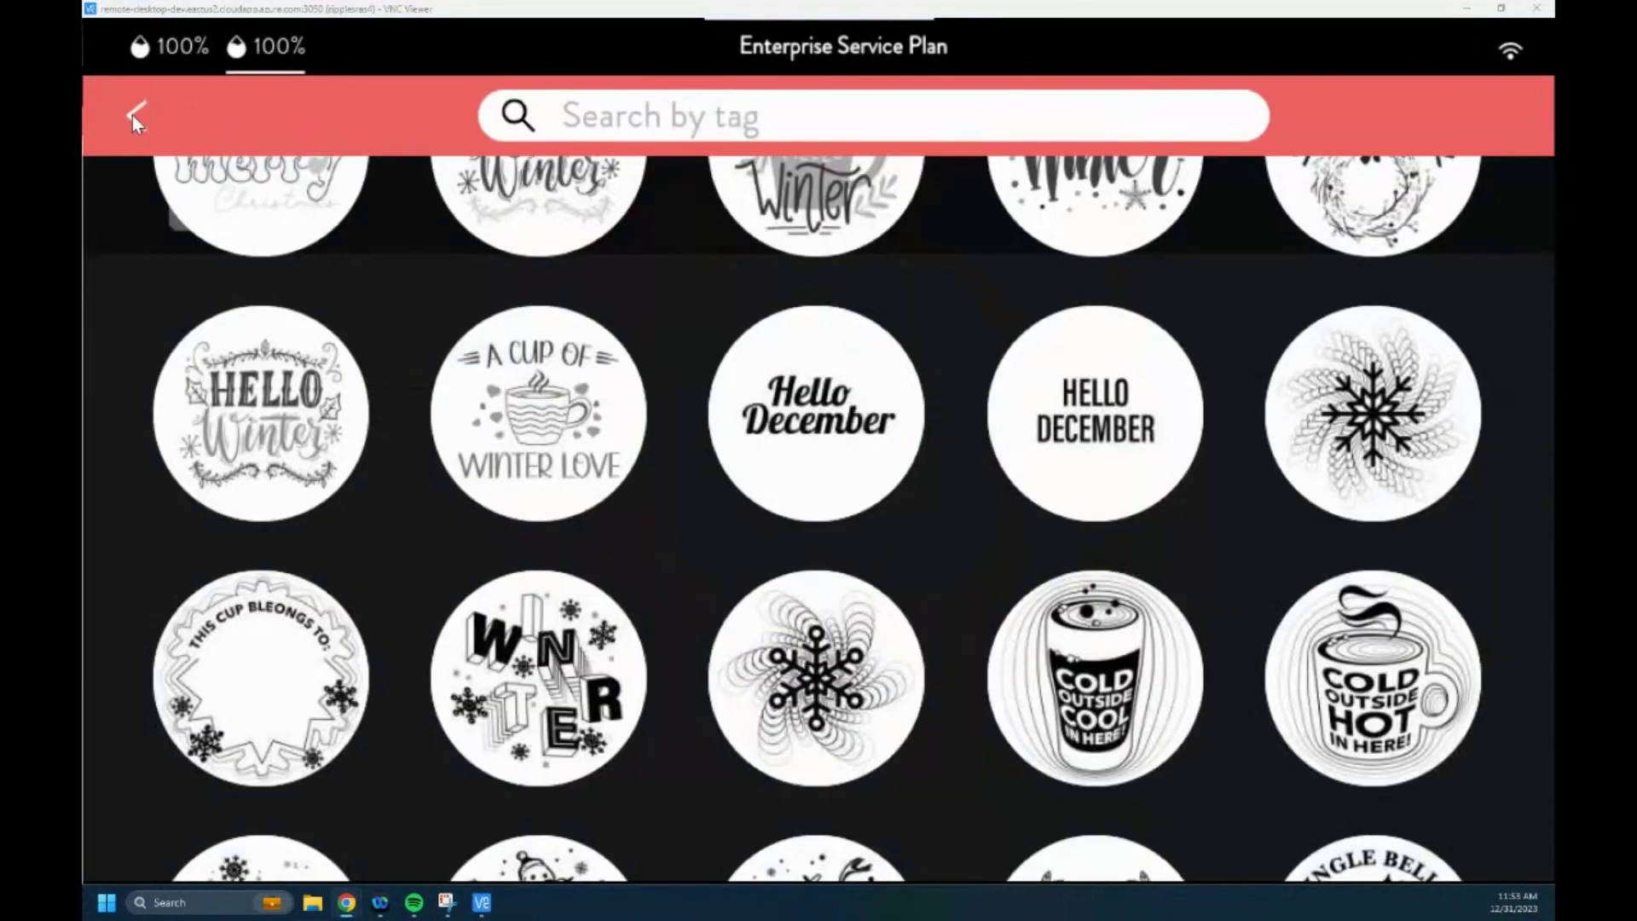
- Leave the tag search and dismiss the help overlay to return to Trending designs
{"action": "left_click", "coordinate": [368, 128]}
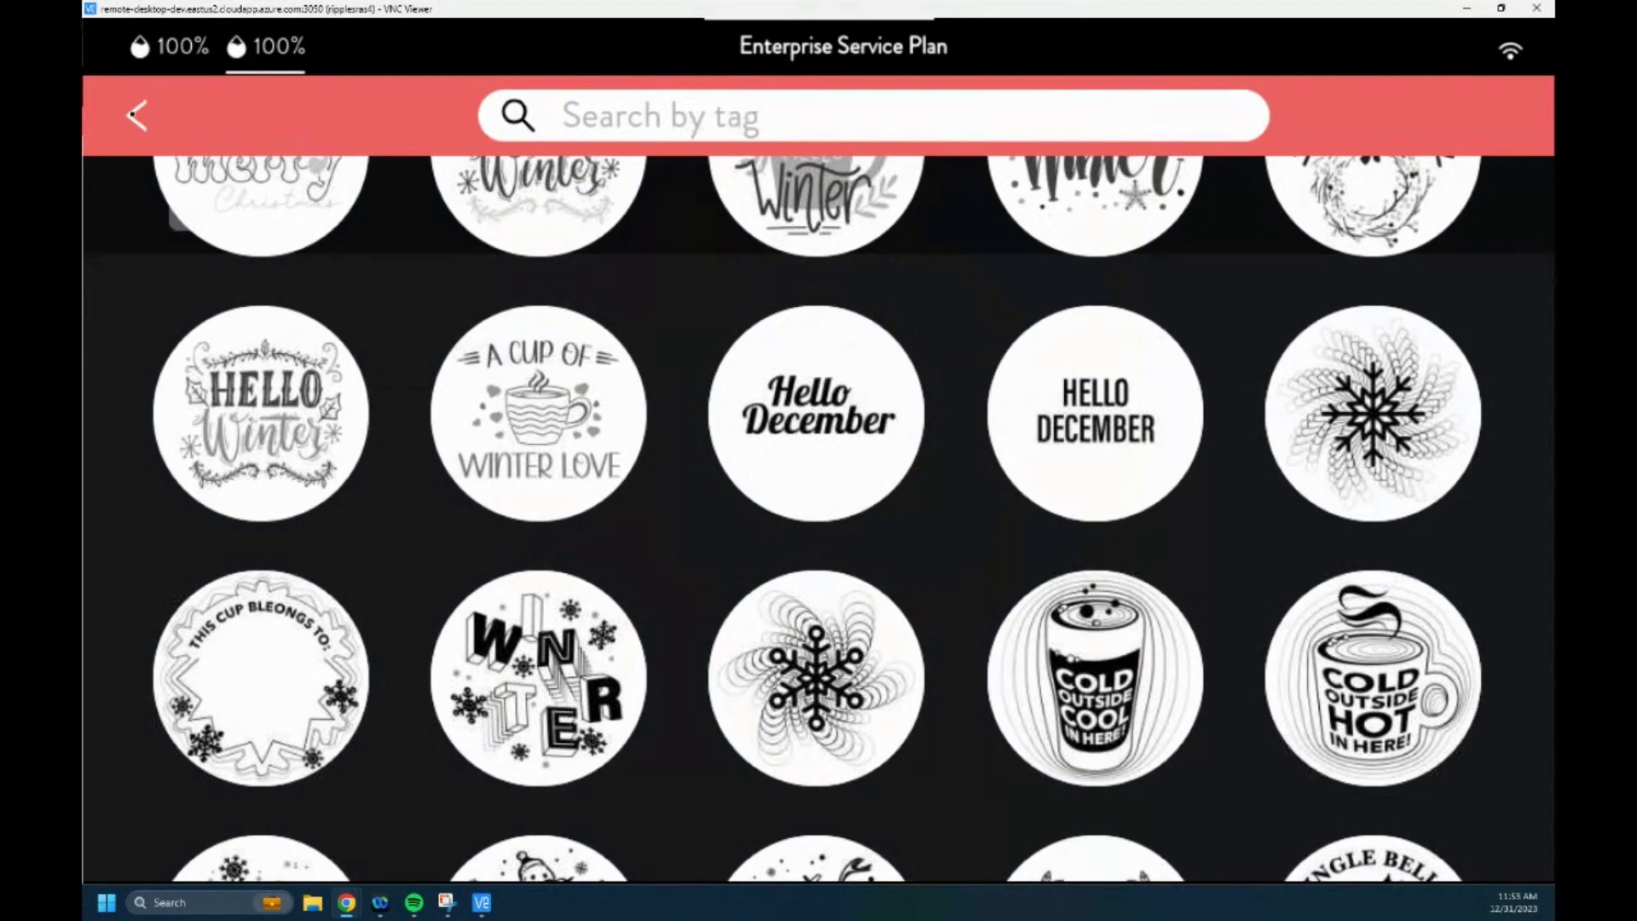
{"action": "left_click", "coordinate": [371, 115]}
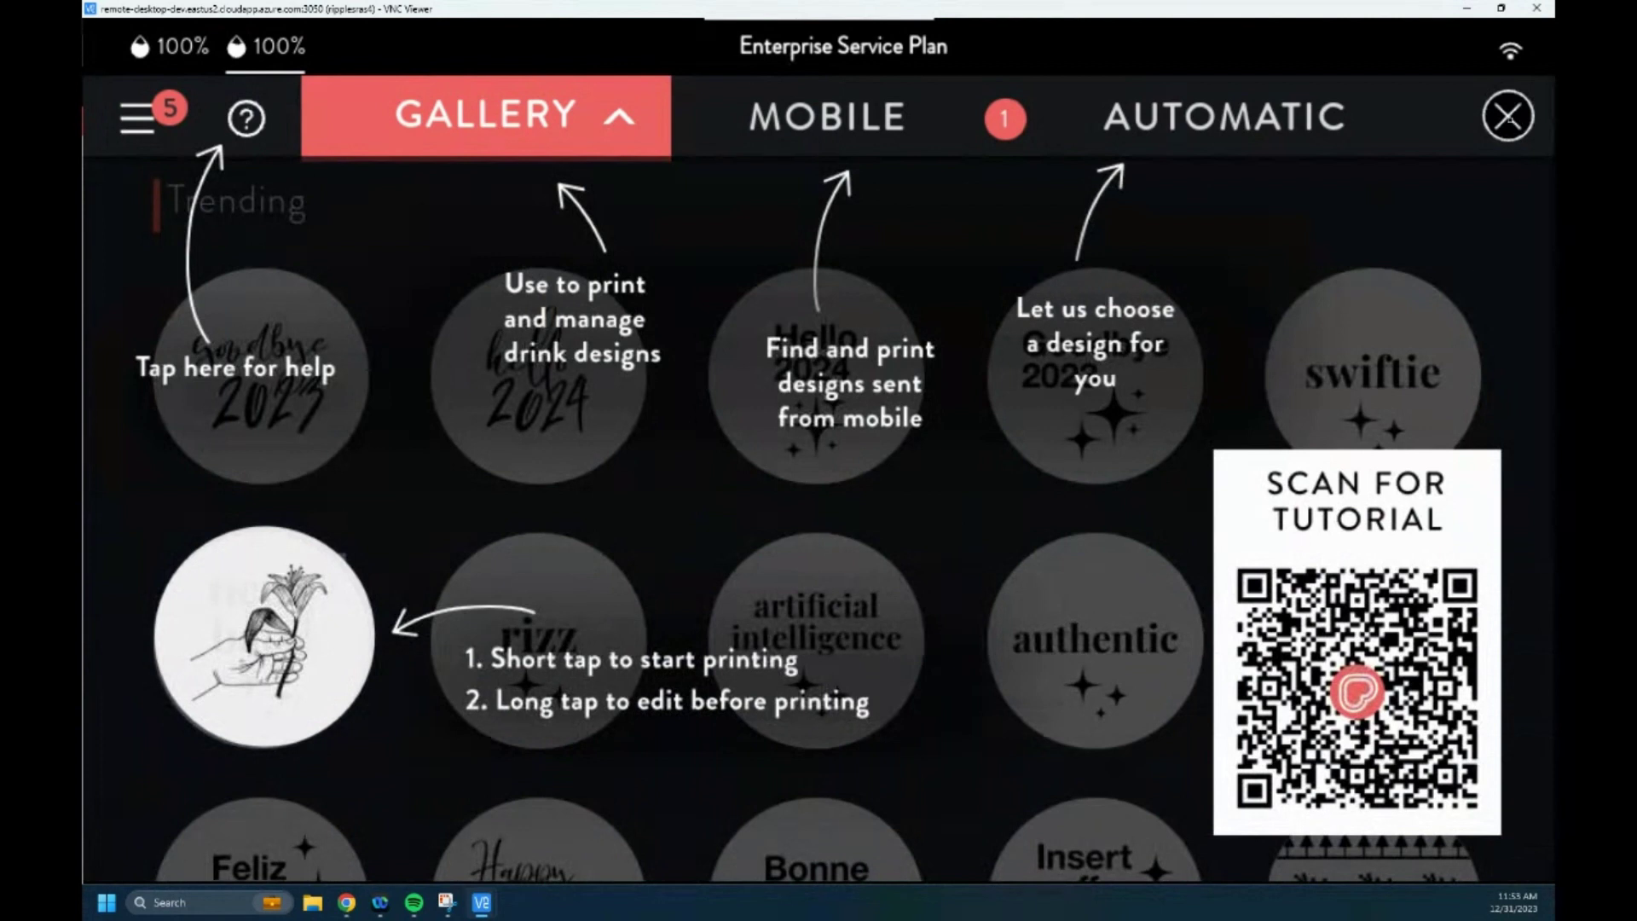
{"action": "left_click", "coordinate": [1509, 117]}
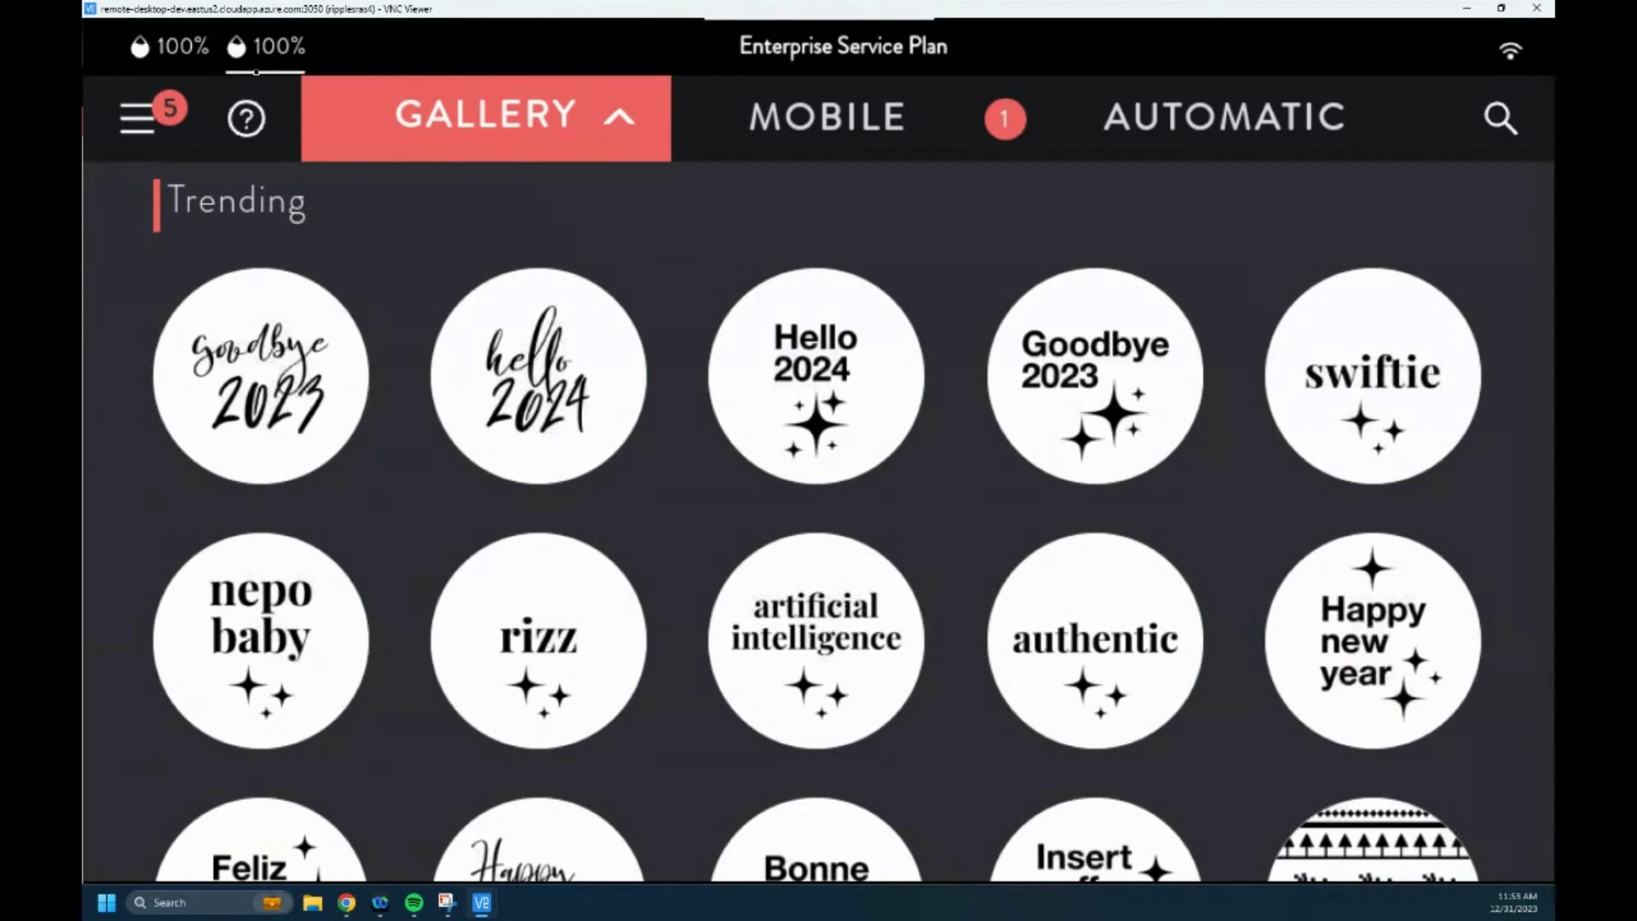
- View the About details (software version, pod expiry dates) from the menu, then close them
{"action": "left_click", "coordinate": [134, 127]}
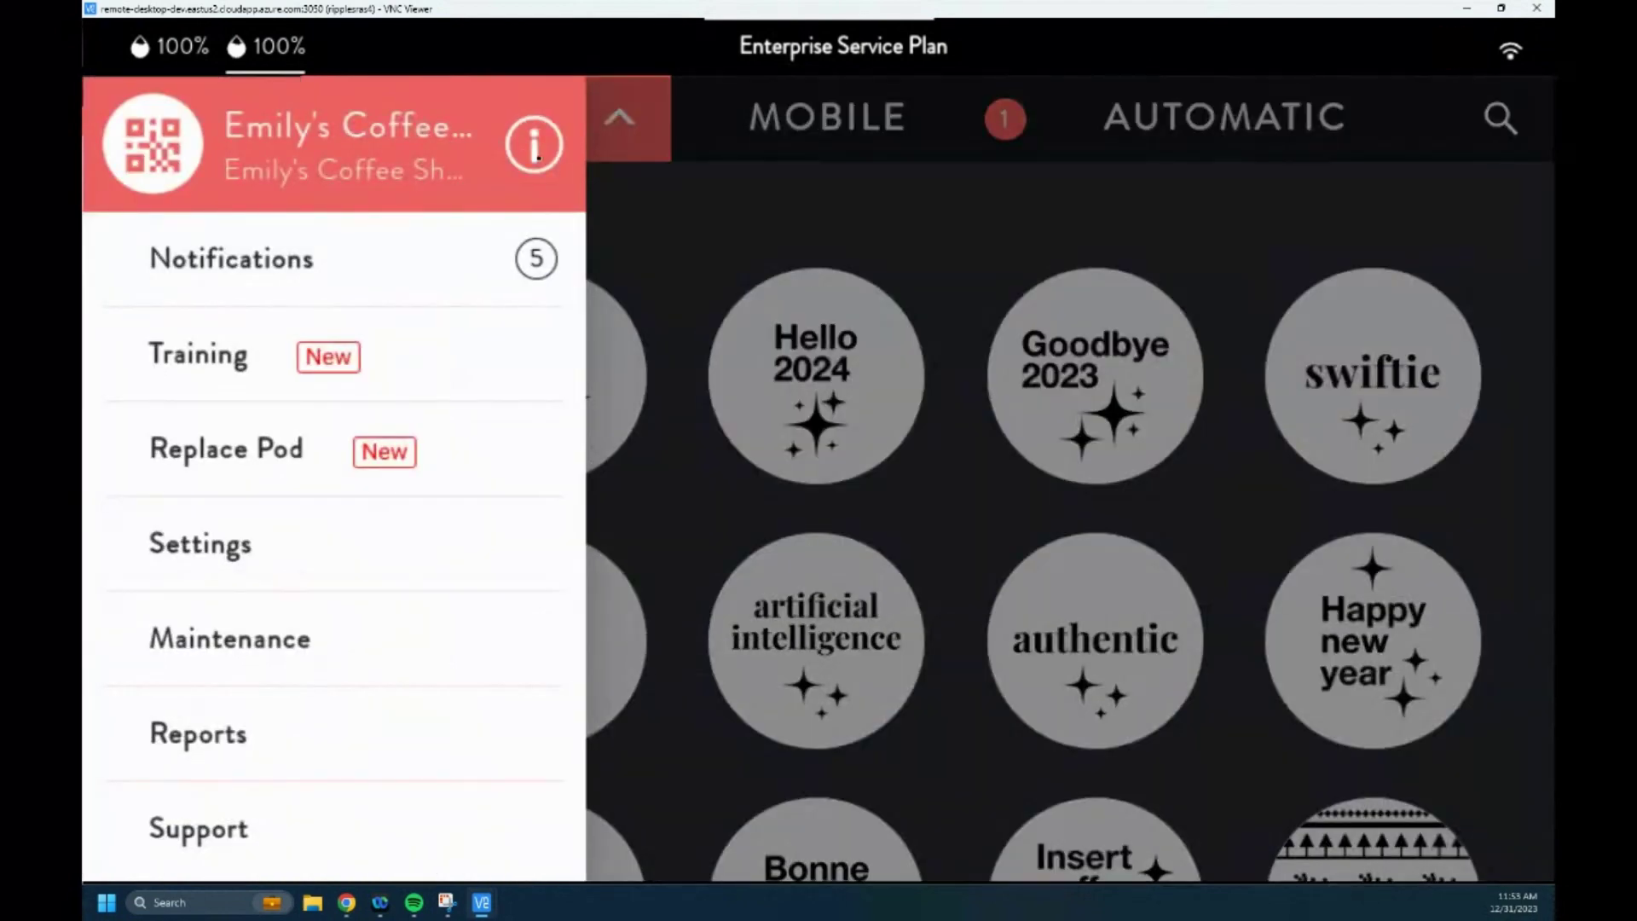
{"action": "left_click", "coordinate": [537, 156]}
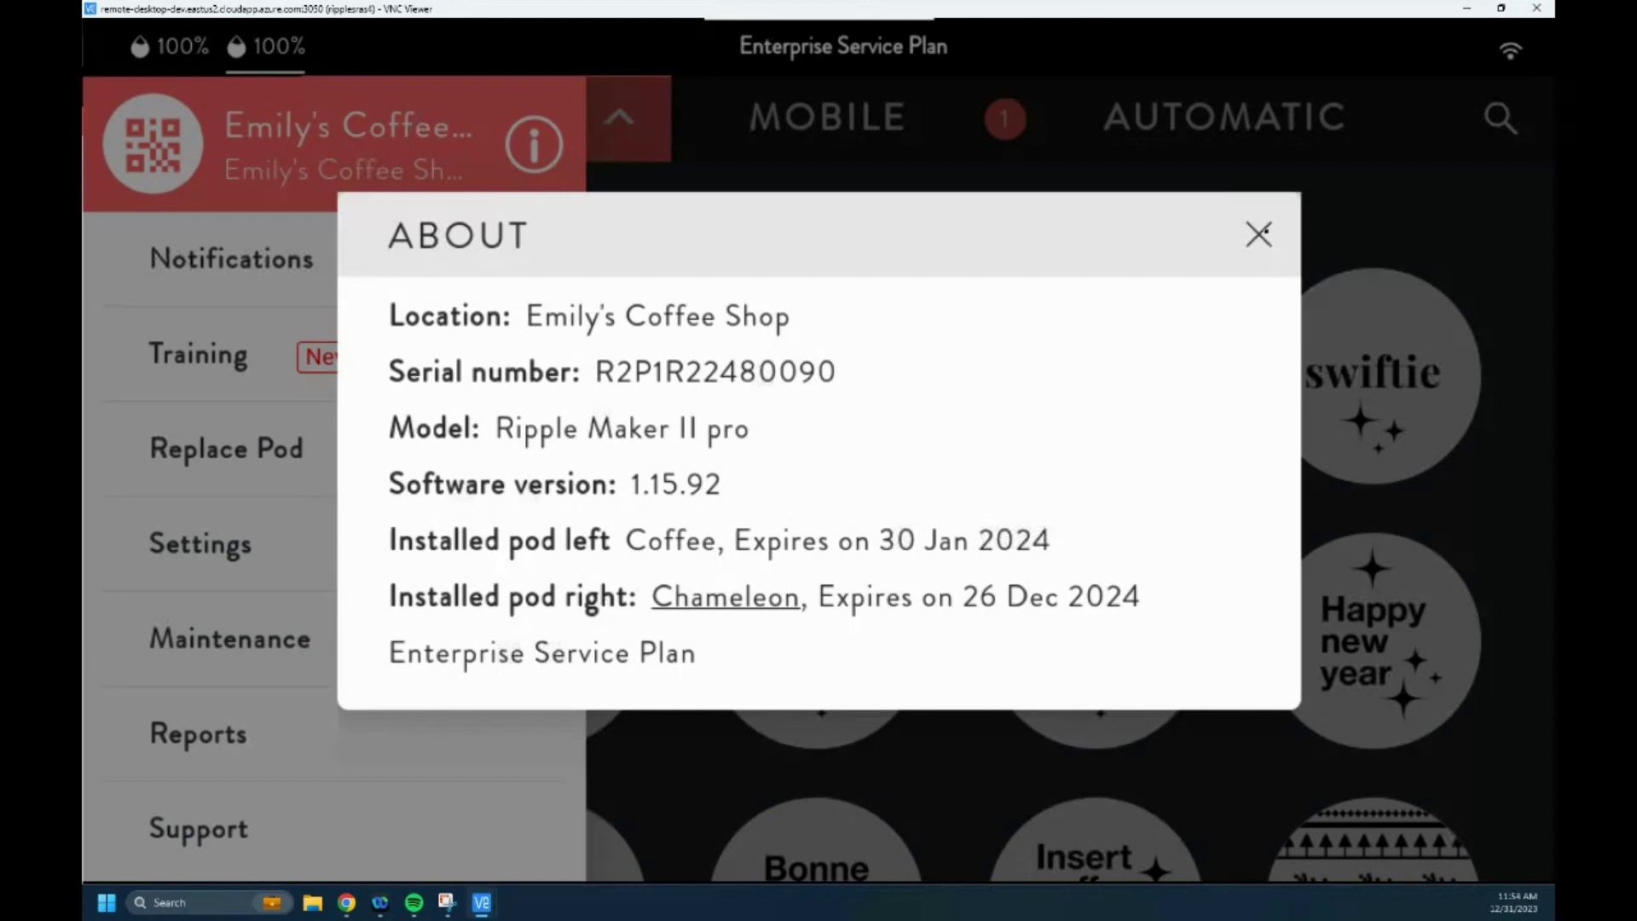
{"action": "left_click", "coordinate": [1265, 230]}
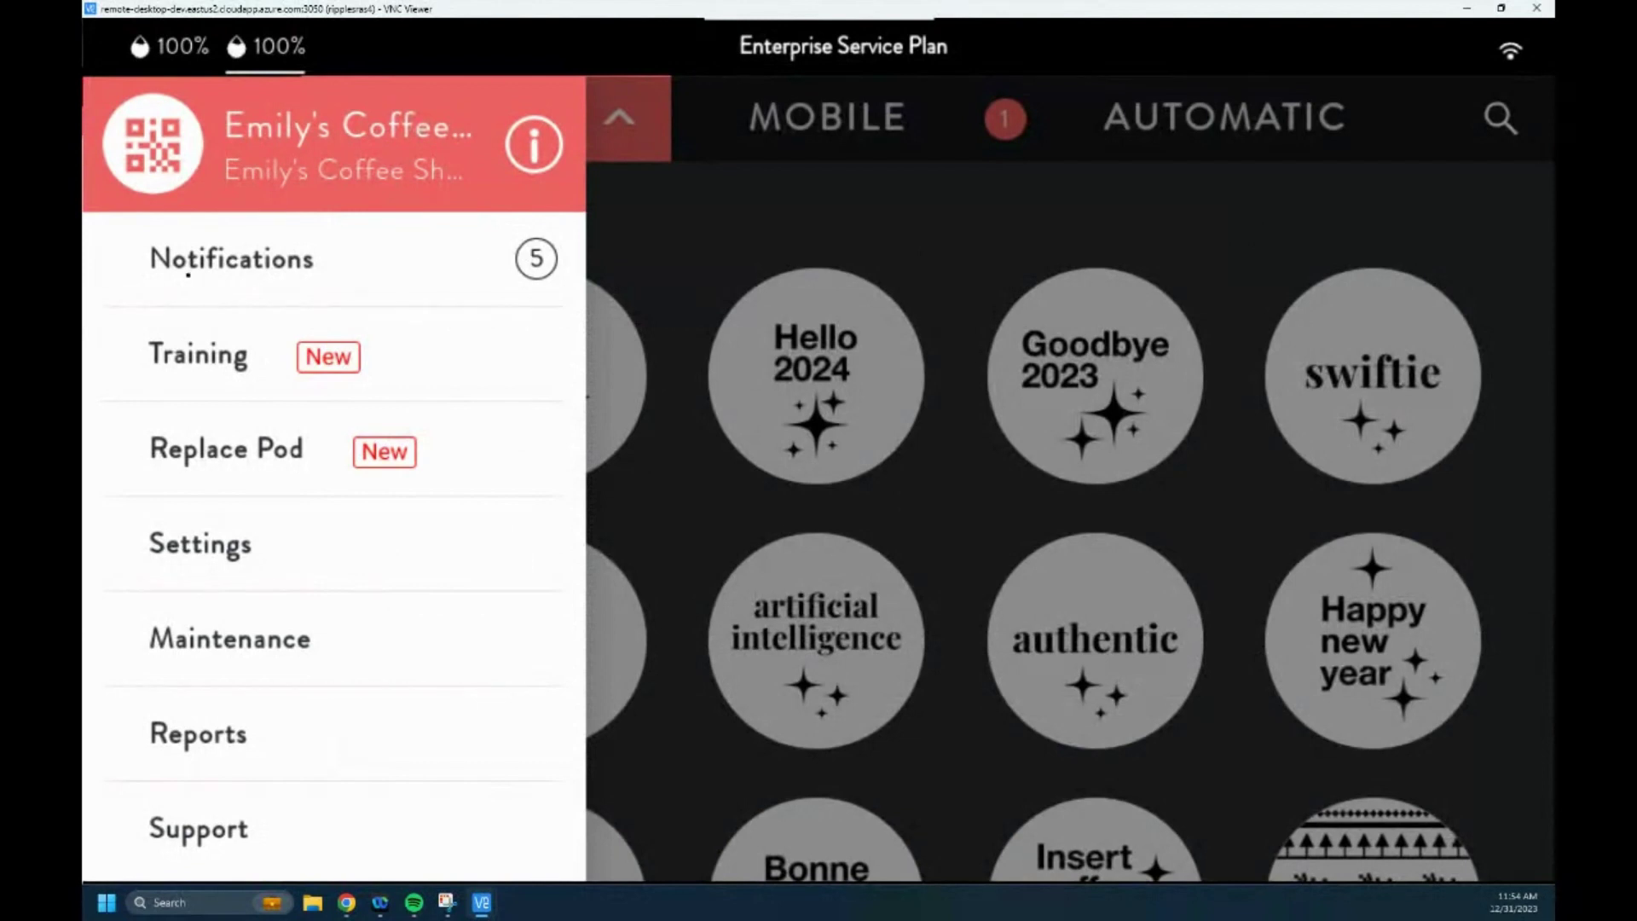
{"action": "left_click", "coordinate": [188, 275]}
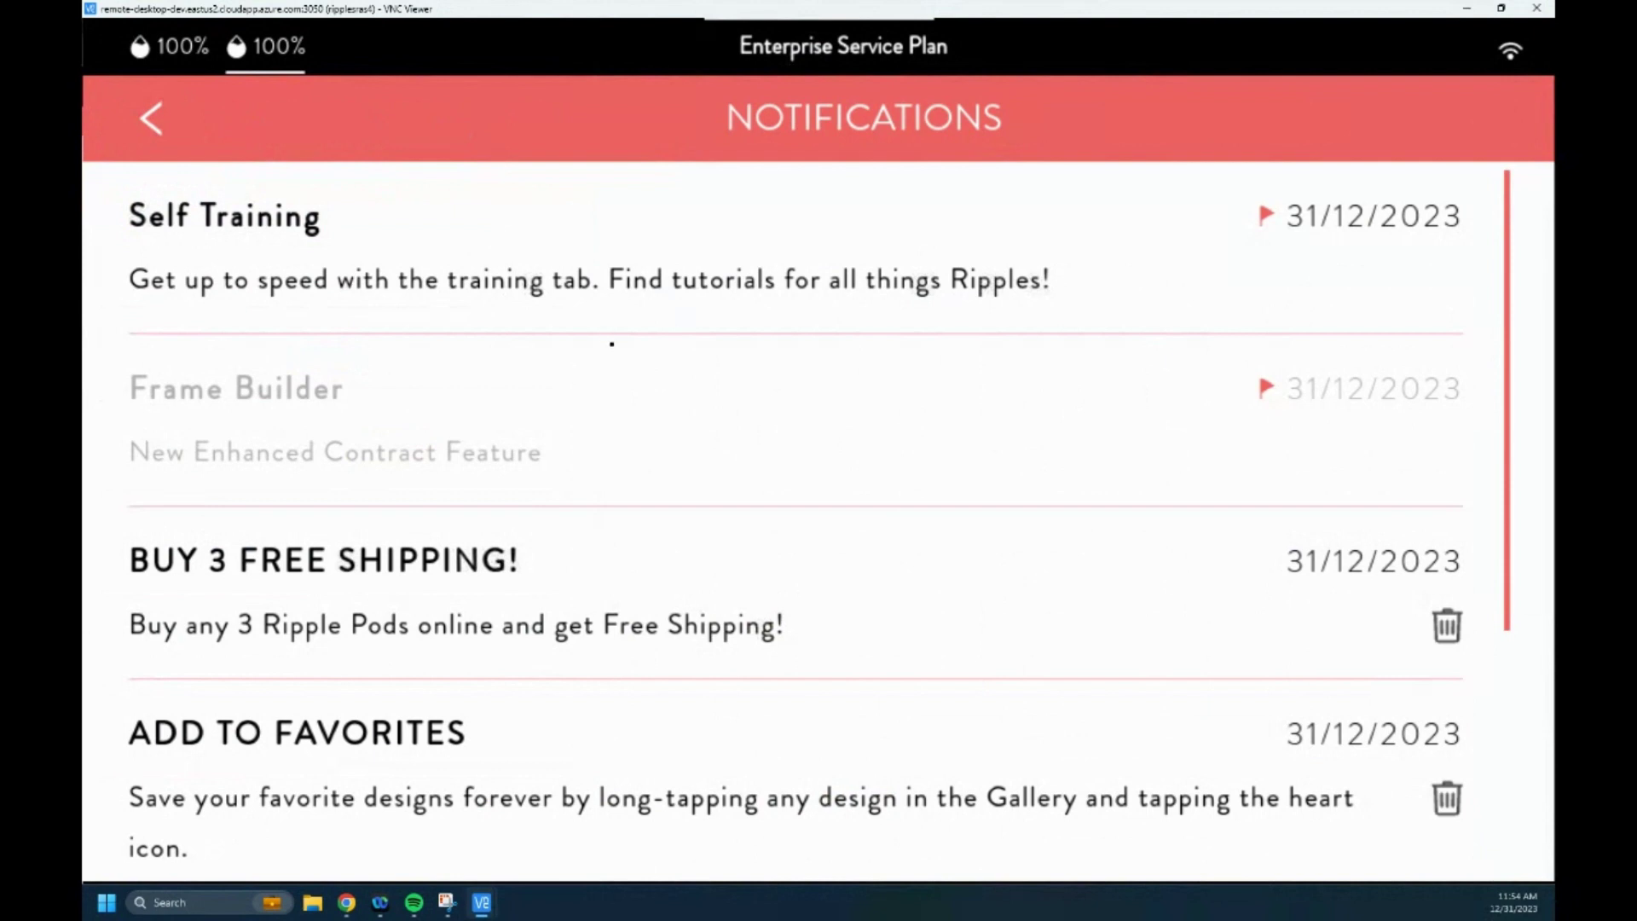
{"action": "scroll", "coordinate": [611, 338], "scroll_direction": "down", "scroll_amount": 3}
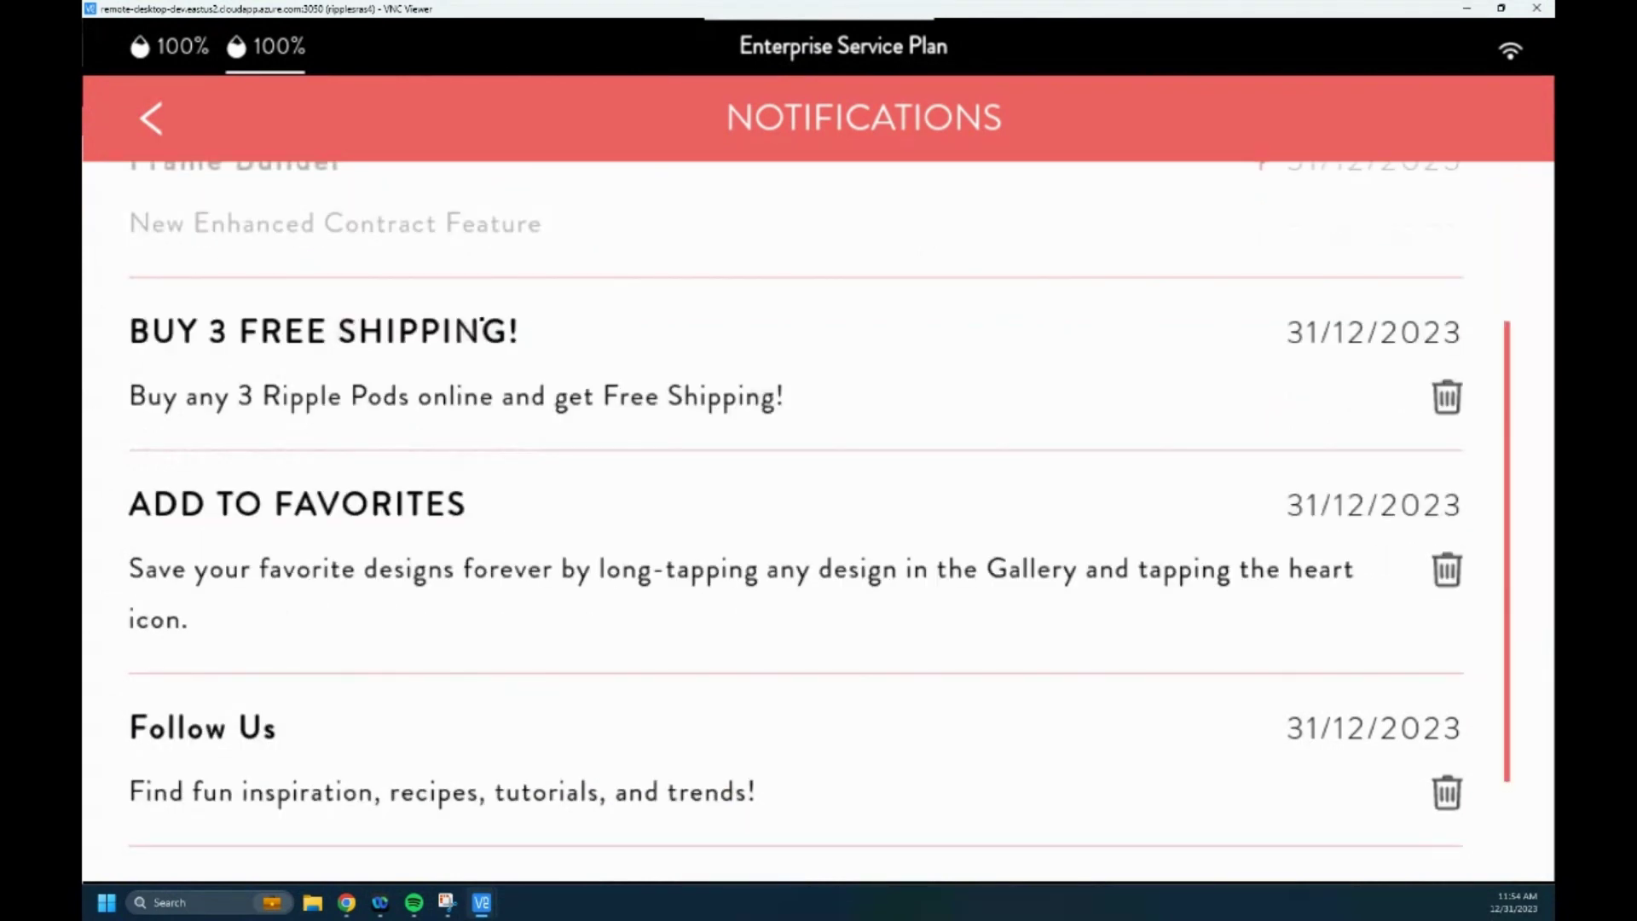
{"action": "left_click", "coordinate": [152, 128]}
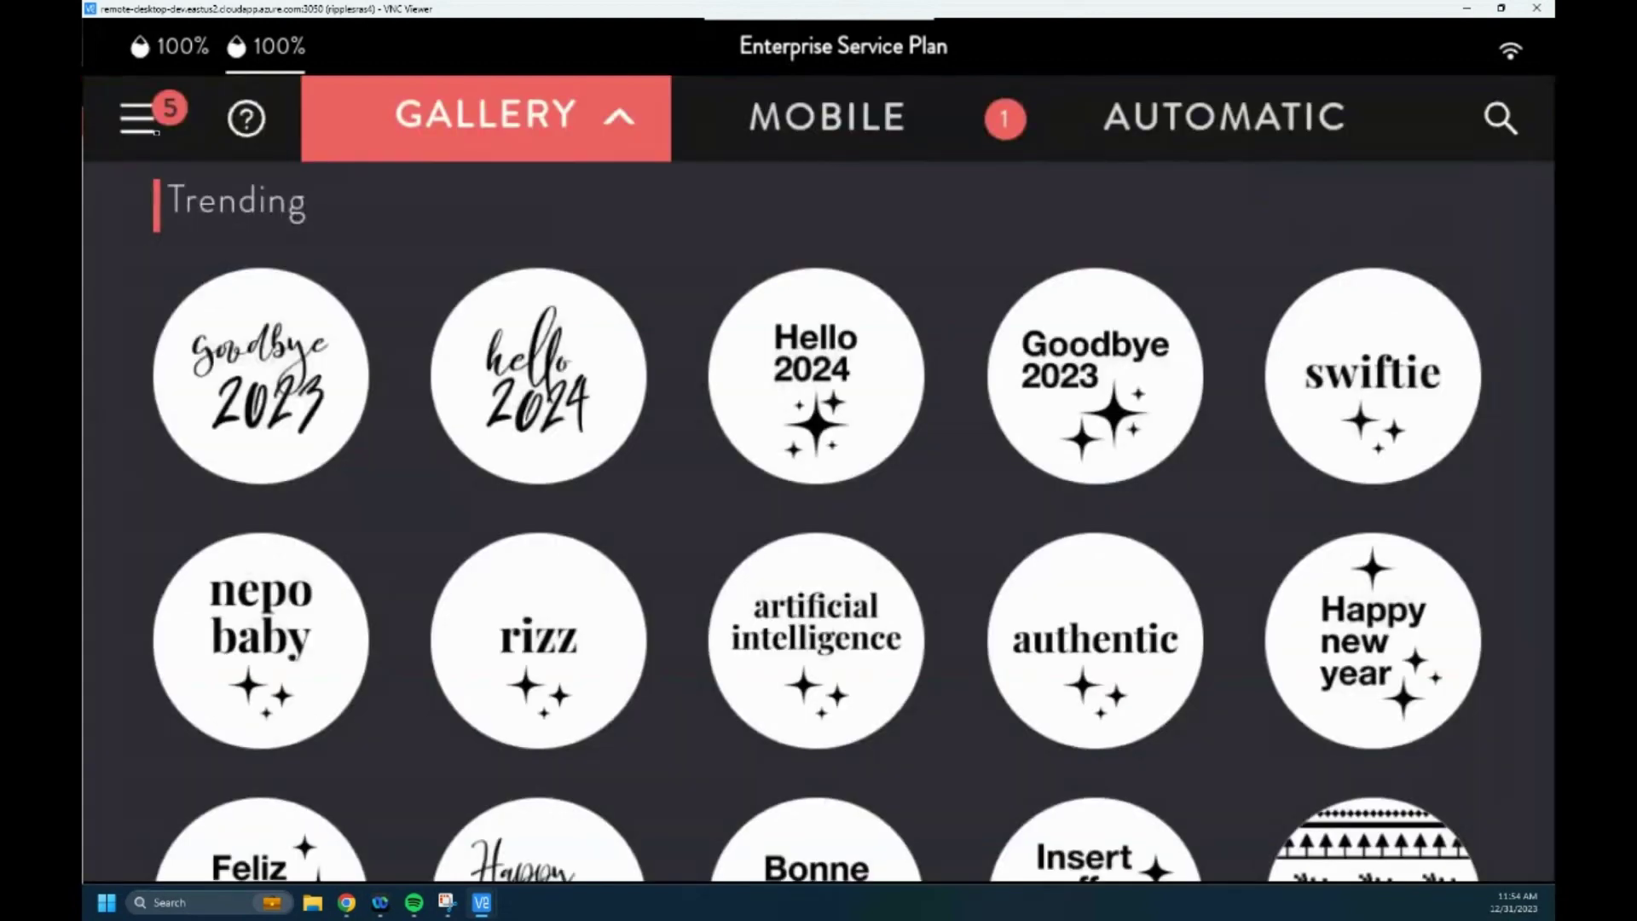
{"action": "left_click", "coordinate": [155, 132]}
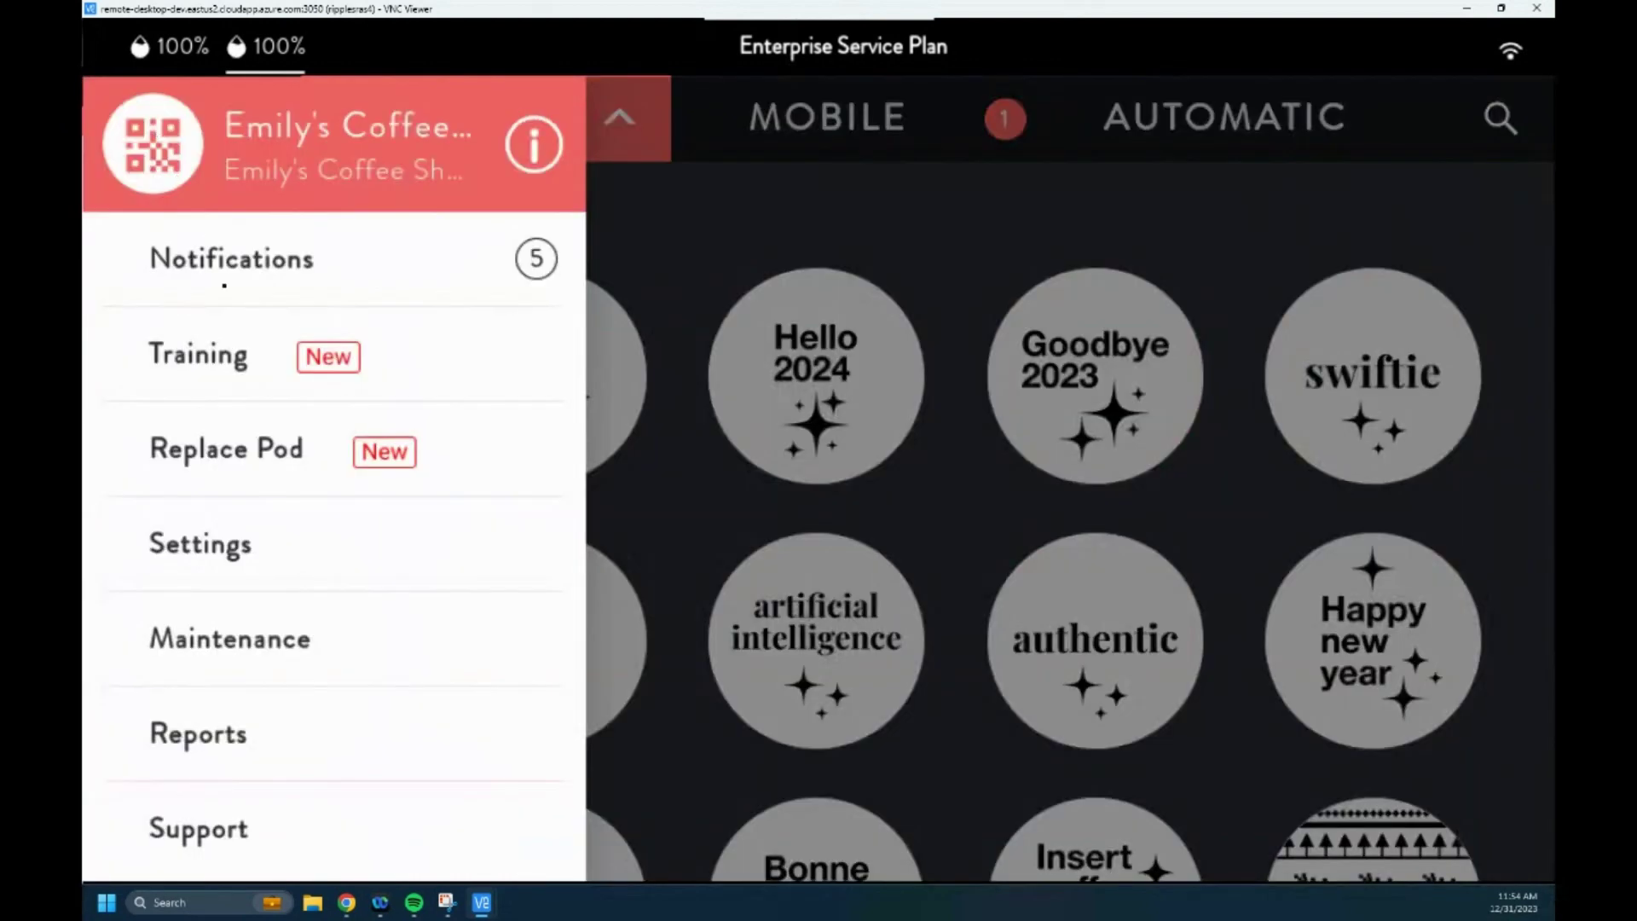
{"action": "left_click", "coordinate": [223, 356]}
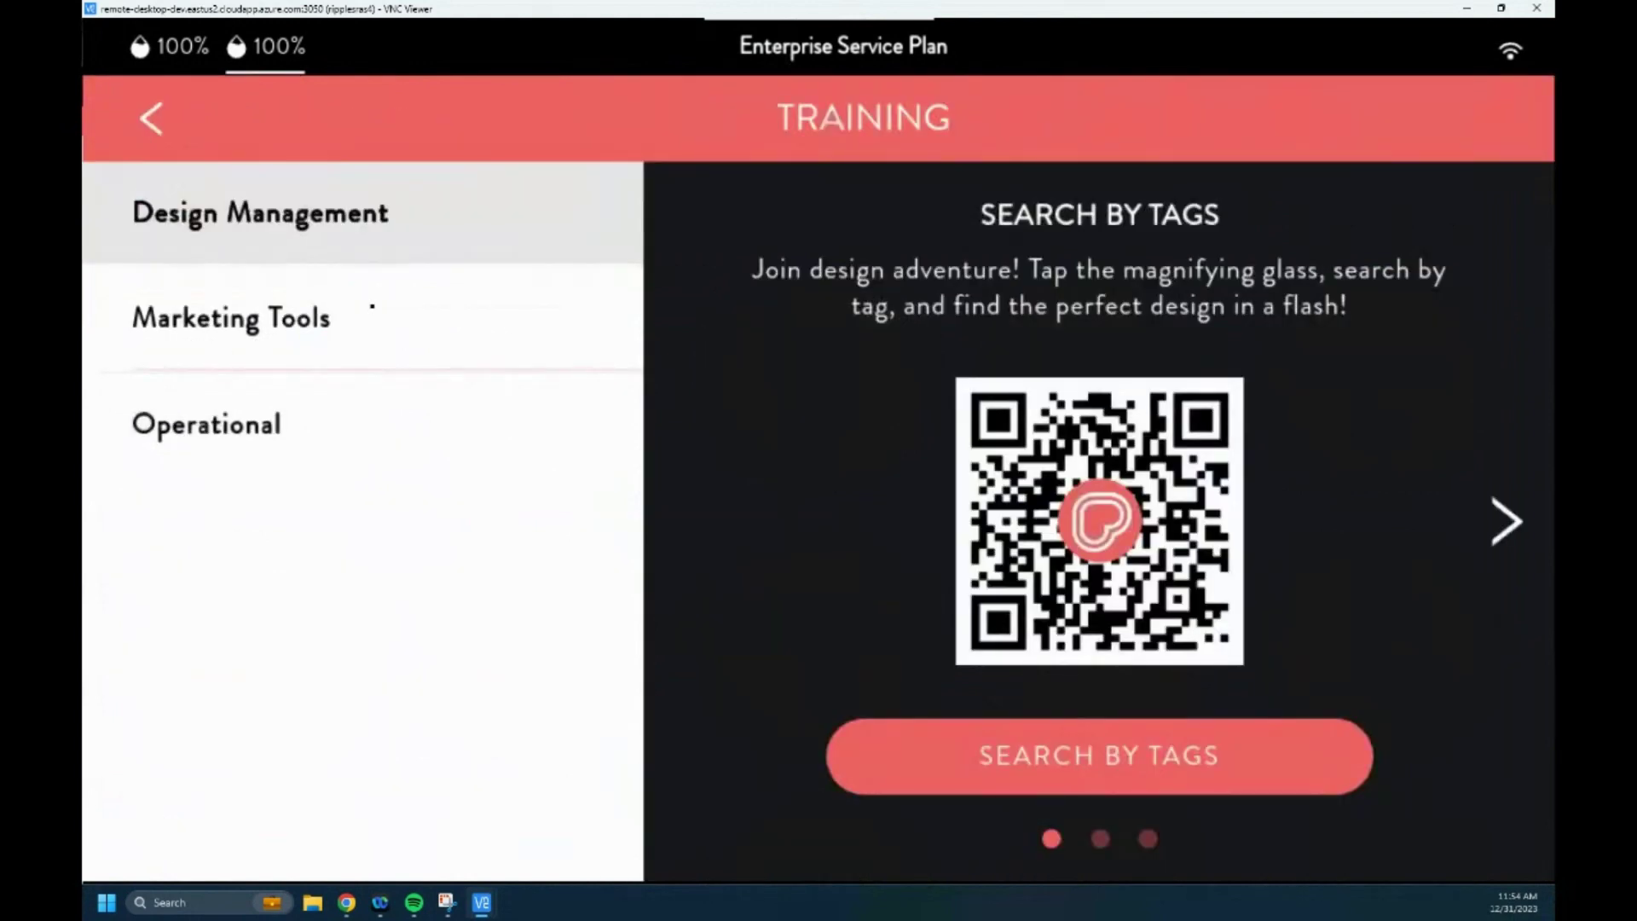
{"action": "left_click", "coordinate": [1501, 510]}
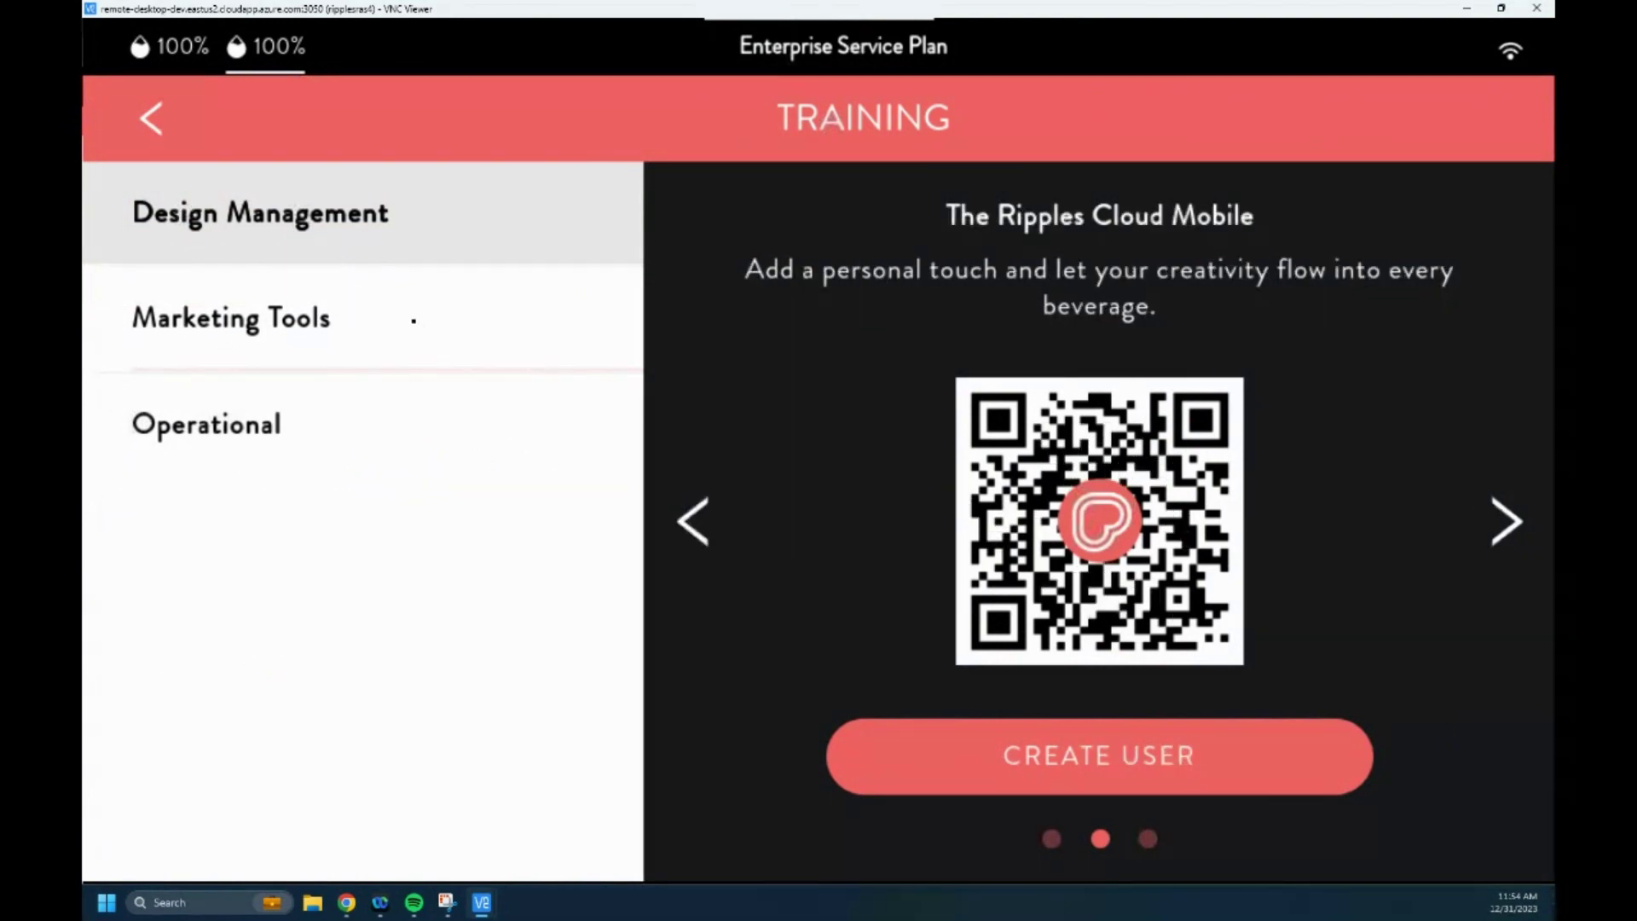
{"action": "left_click", "coordinate": [411, 320]}
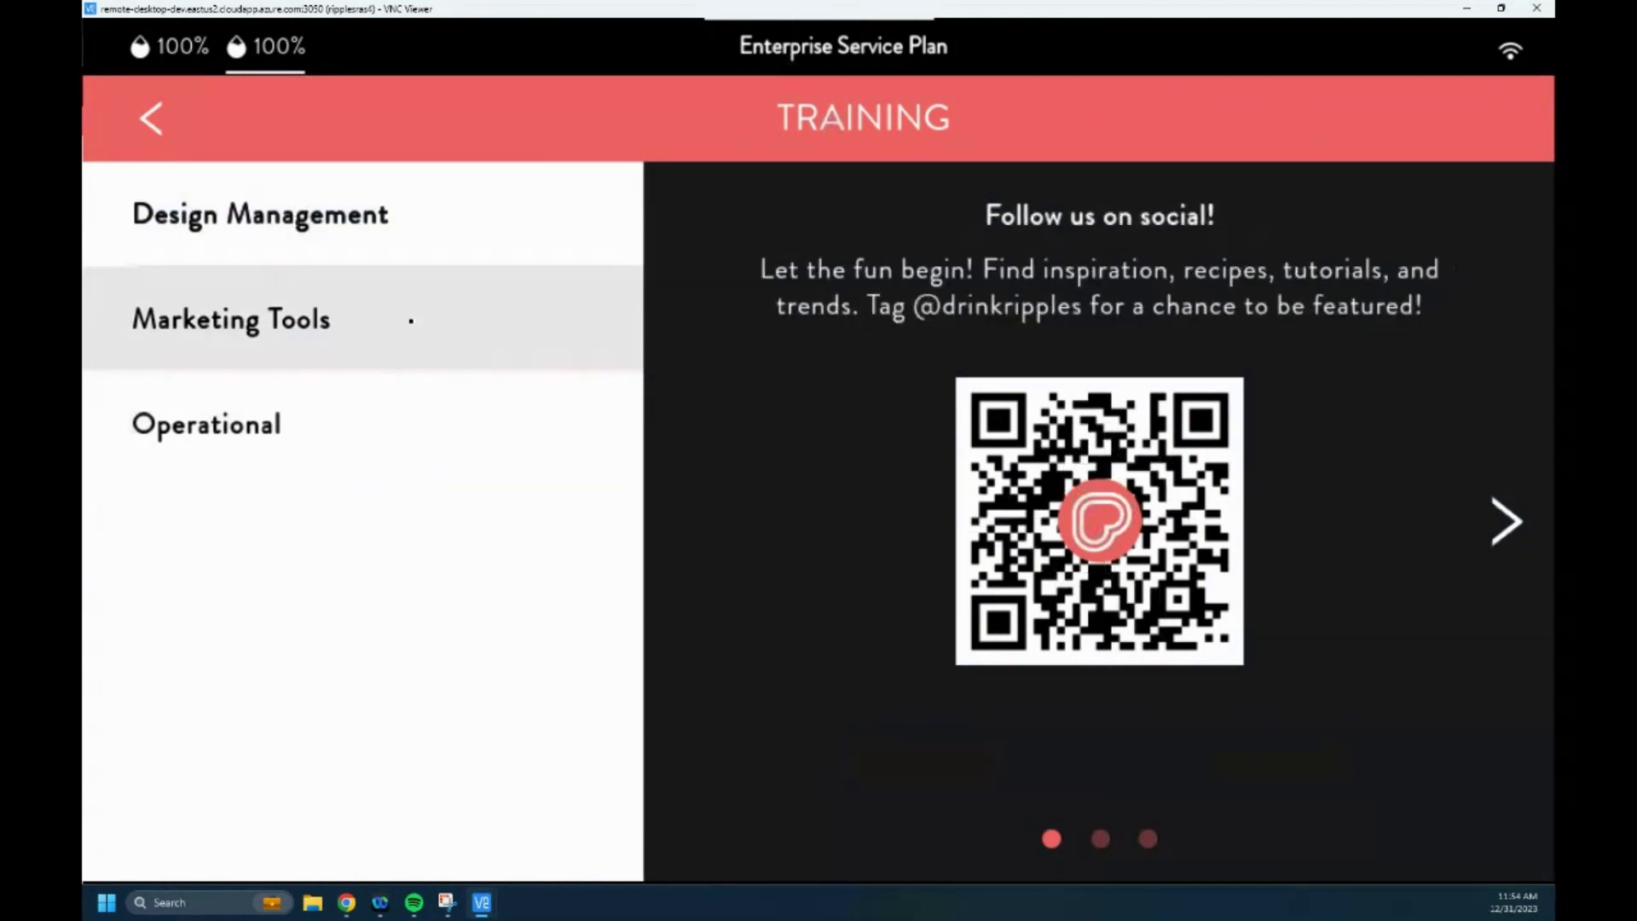
{"action": "left_click", "coordinate": [313, 424]}
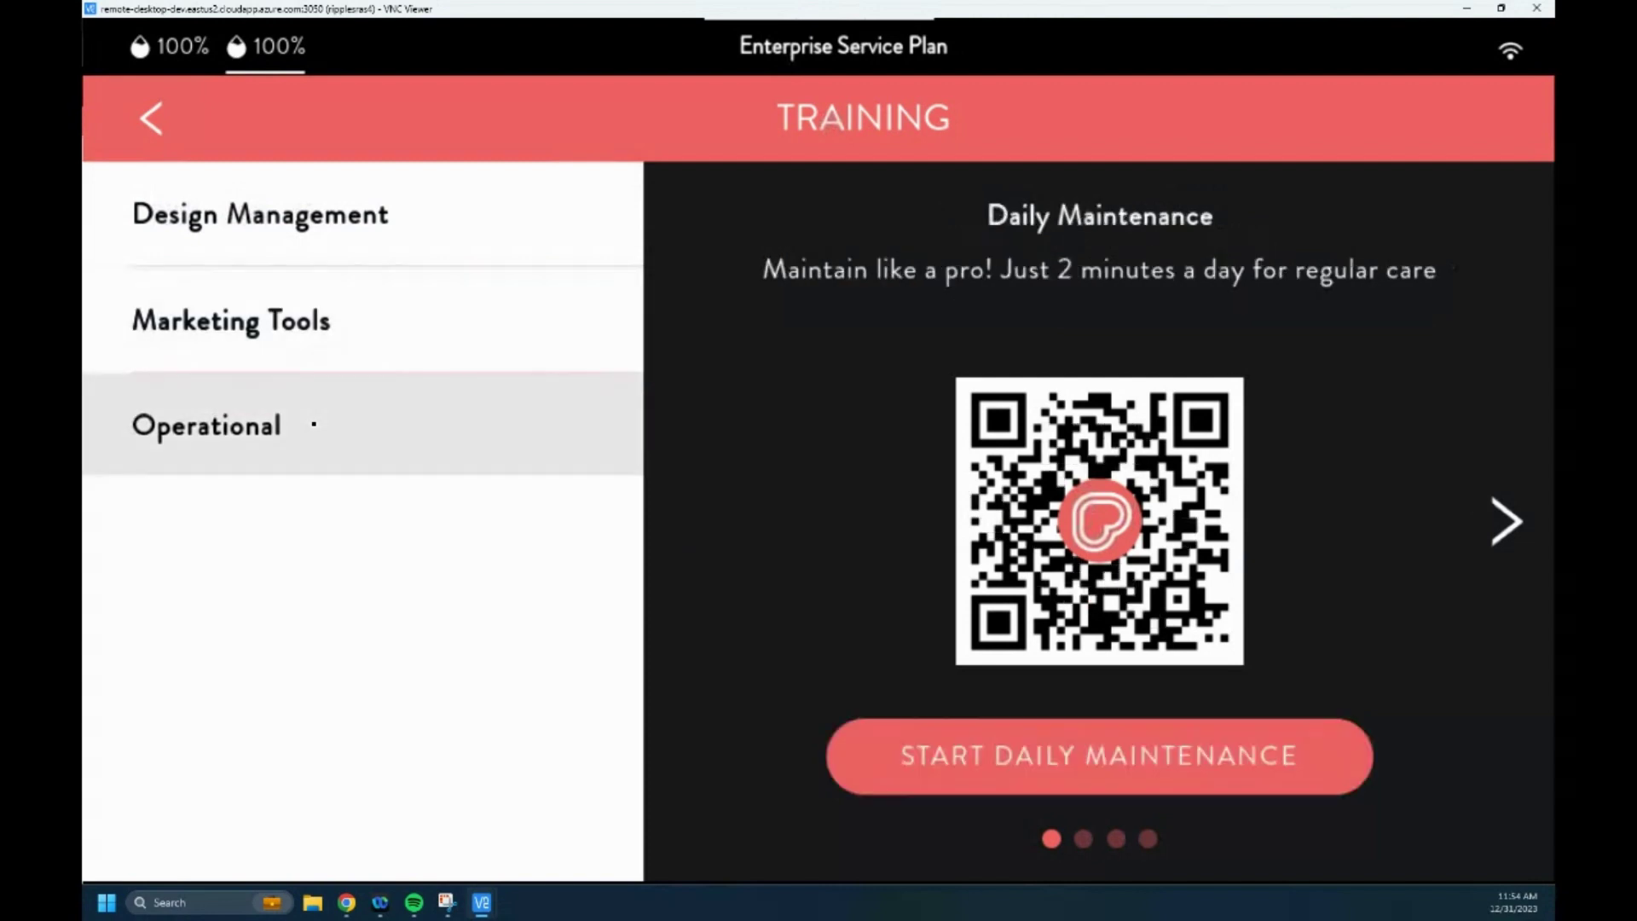
{"action": "left_click", "coordinate": [1505, 522]}
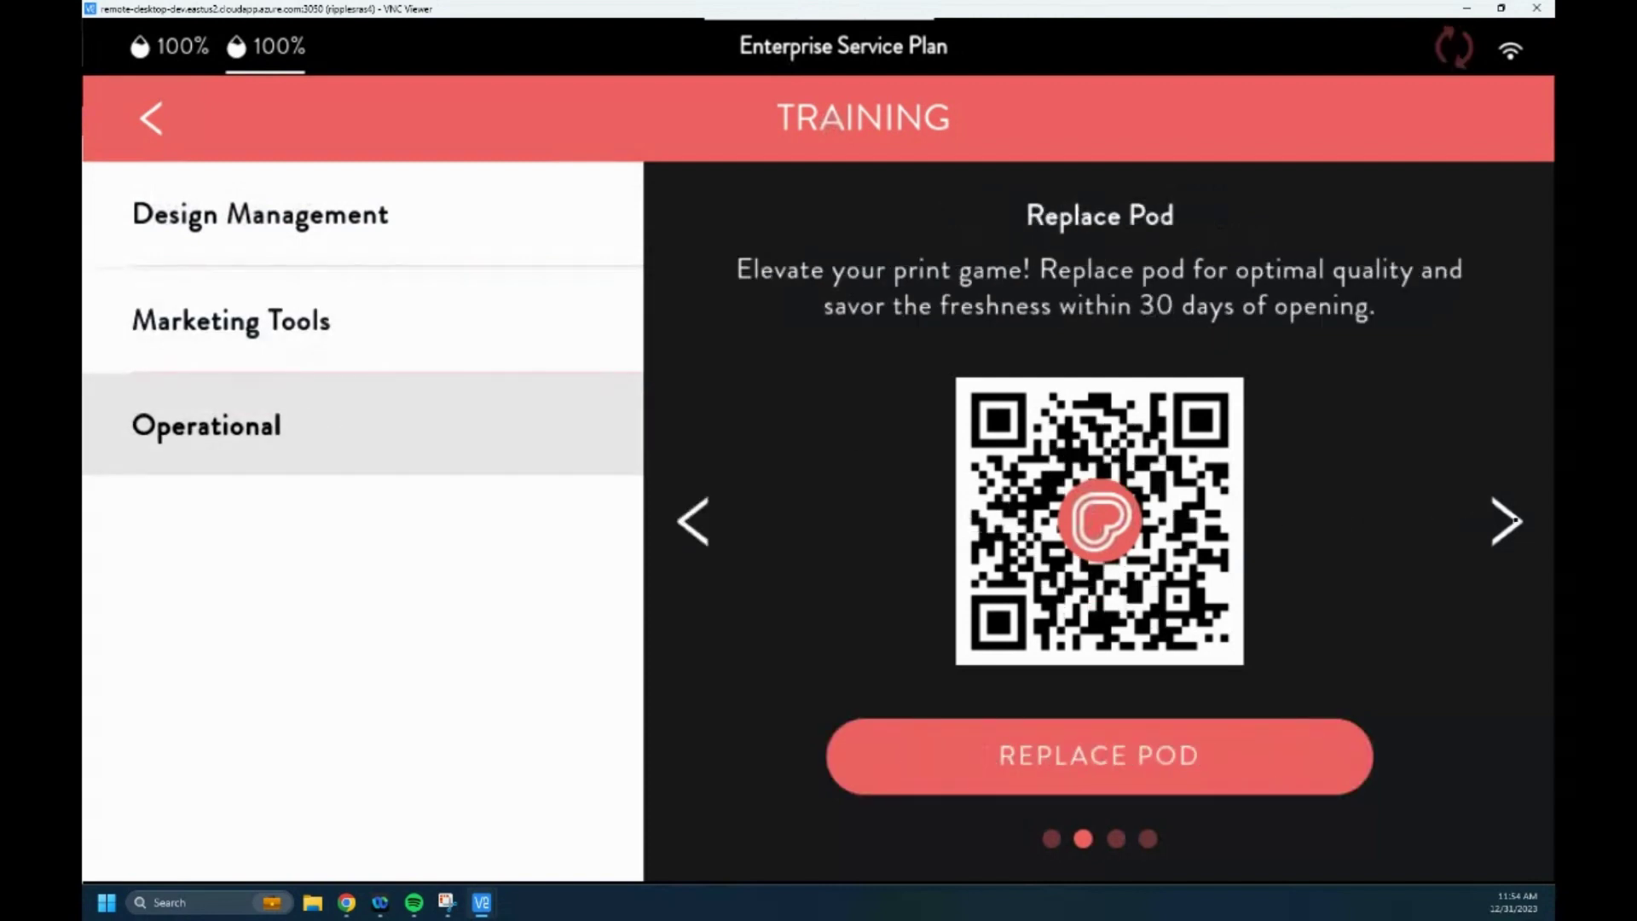
{"action": "left_click", "coordinate": [1514, 521]}
{"action": "left_click", "coordinate": [1515, 521]}
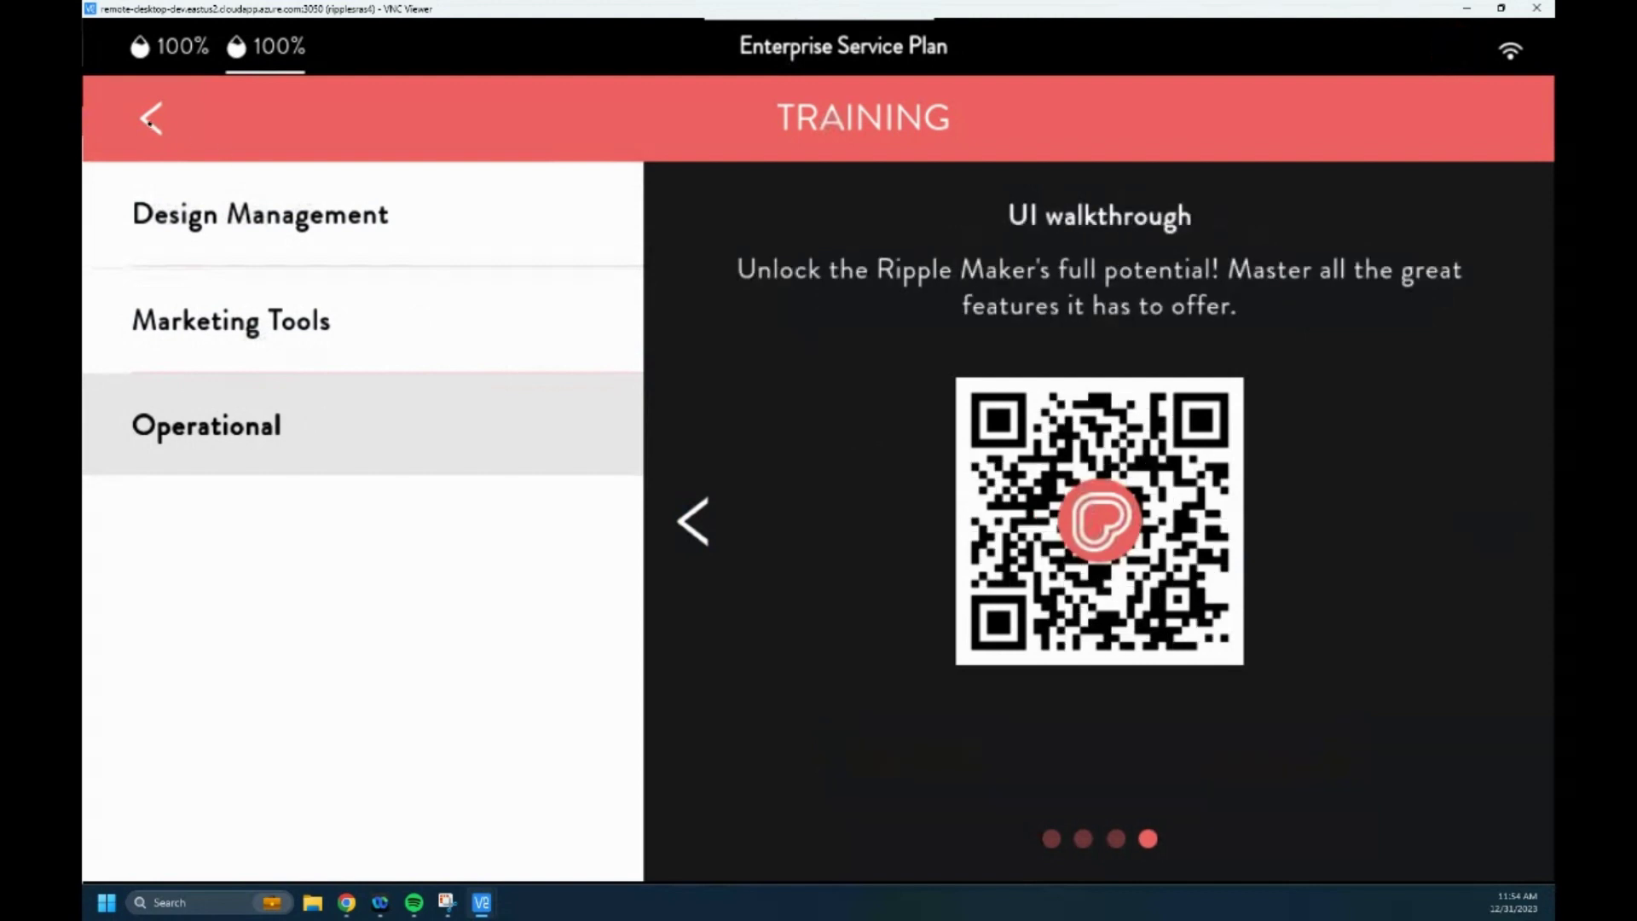
{"action": "left_click", "coordinate": [149, 122]}
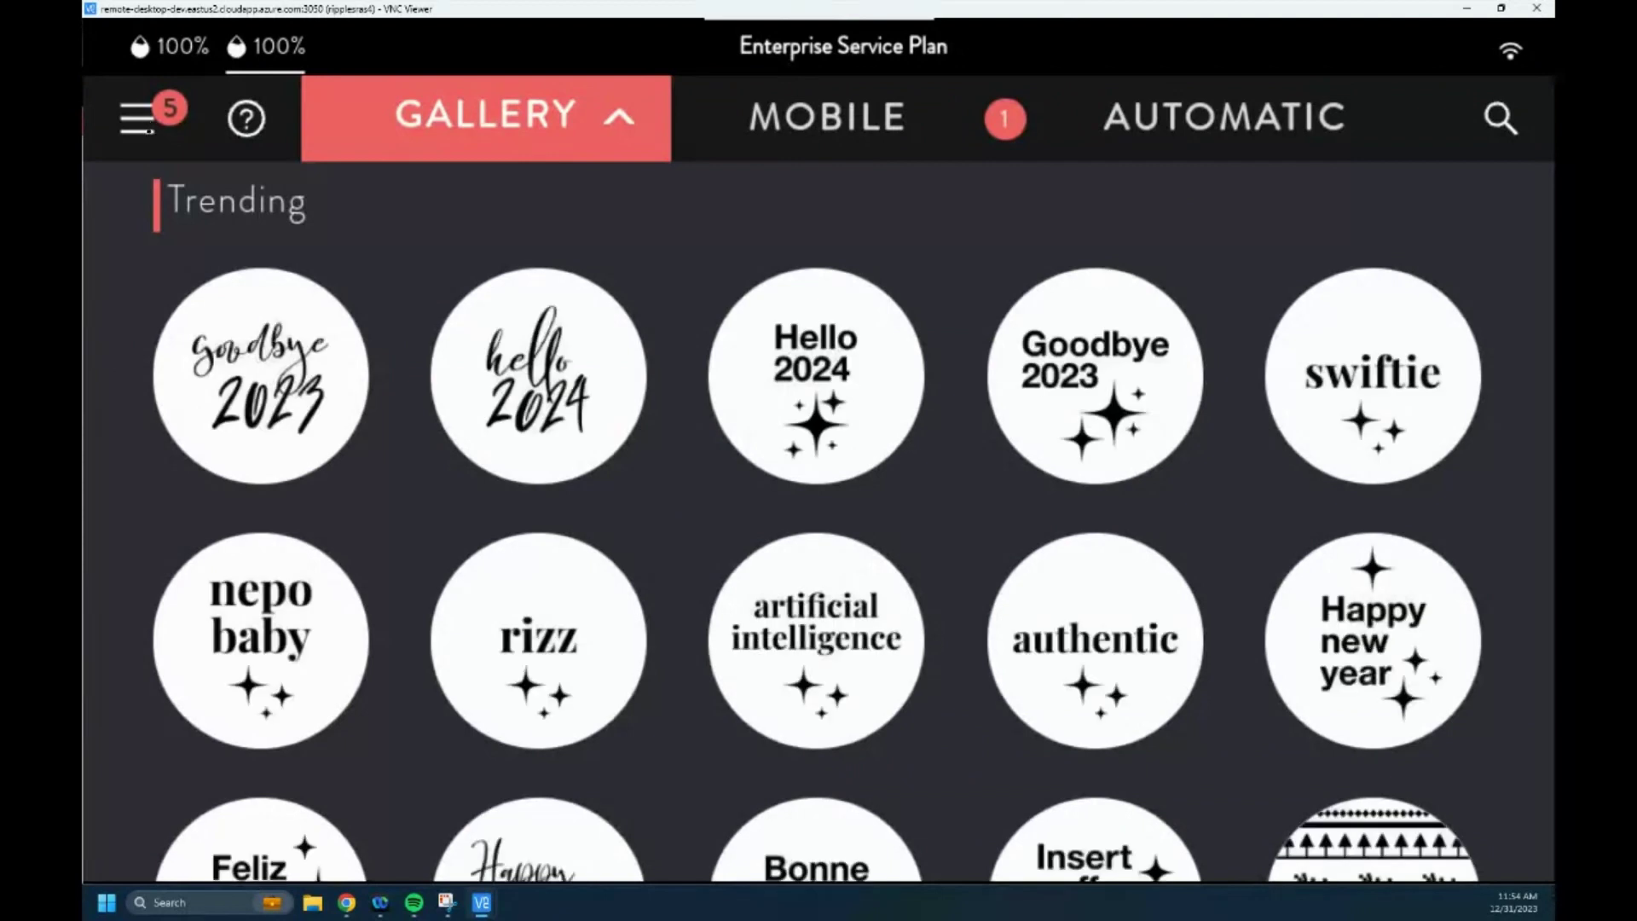
{"action": "left_click", "coordinate": [147, 128]}
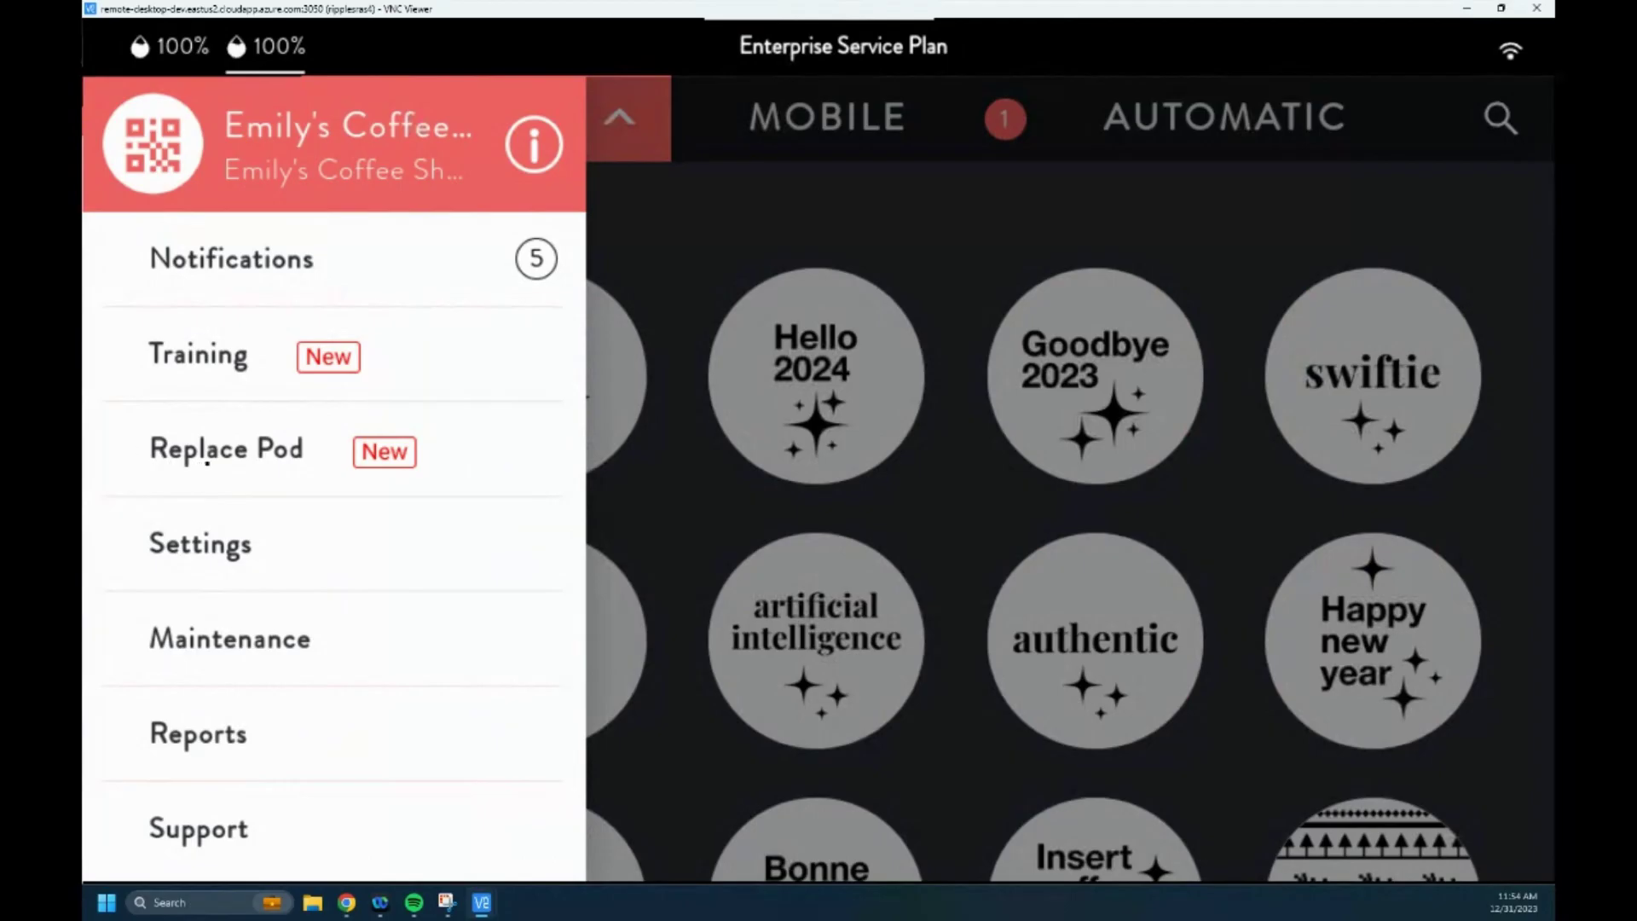
{"action": "left_click", "coordinate": [207, 461]}
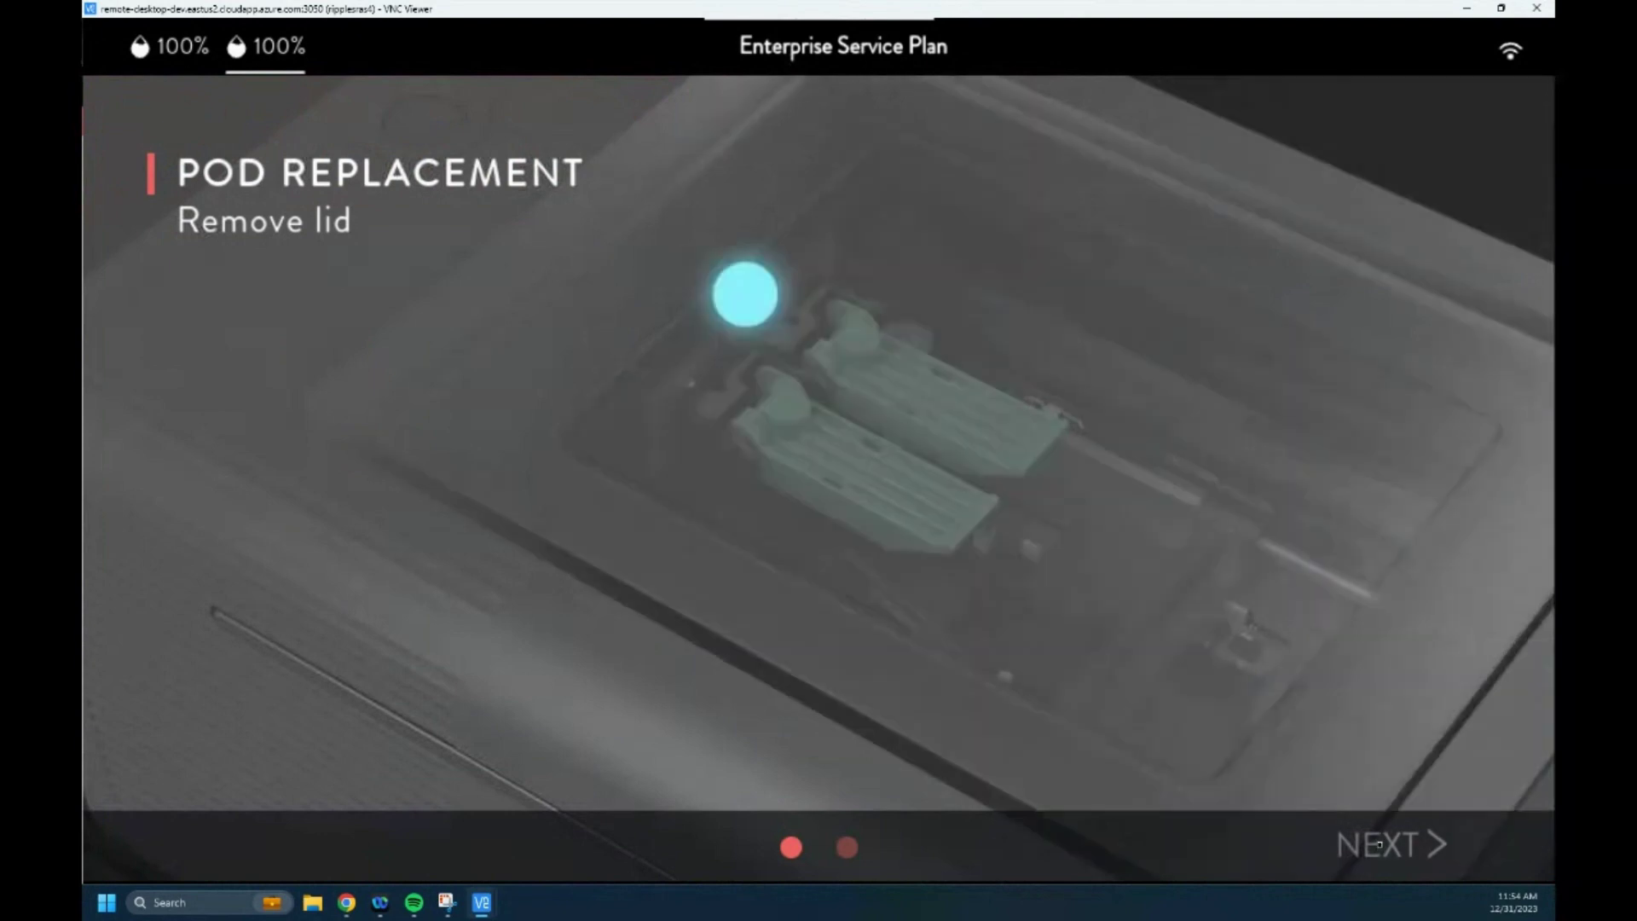
{"action": "left_click", "coordinate": [1379, 845]}
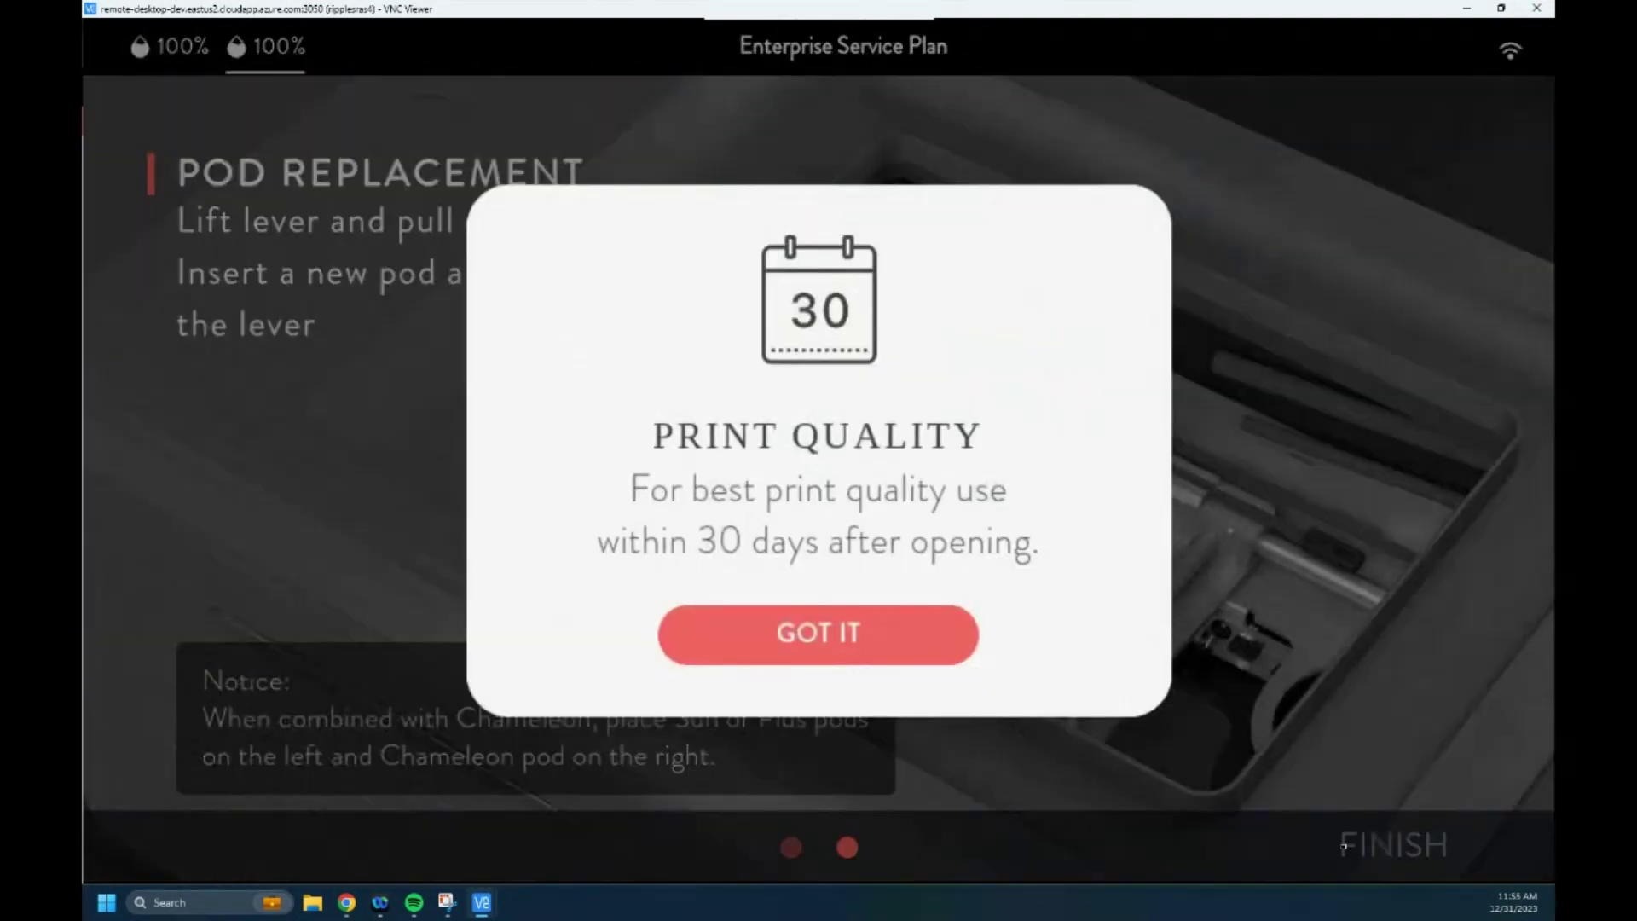
{"action": "left_click", "coordinate": [901, 636]}
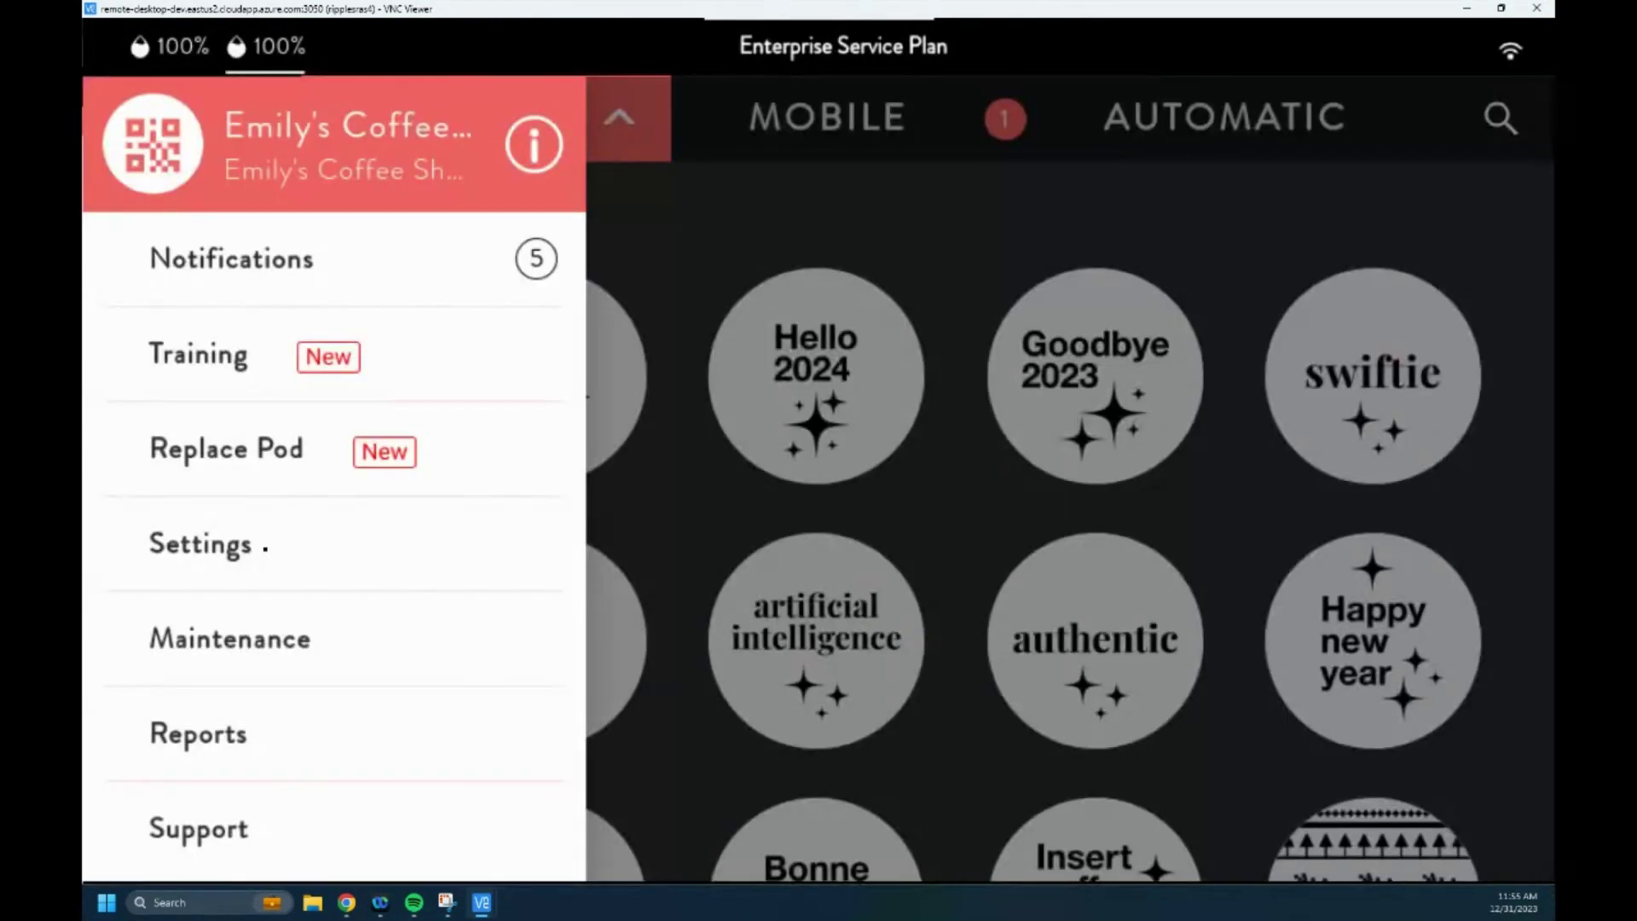
- In settings, keep Chameleon as the active pod and turn on multi-colour printing
{"action": "left_click", "coordinate": [266, 549]}
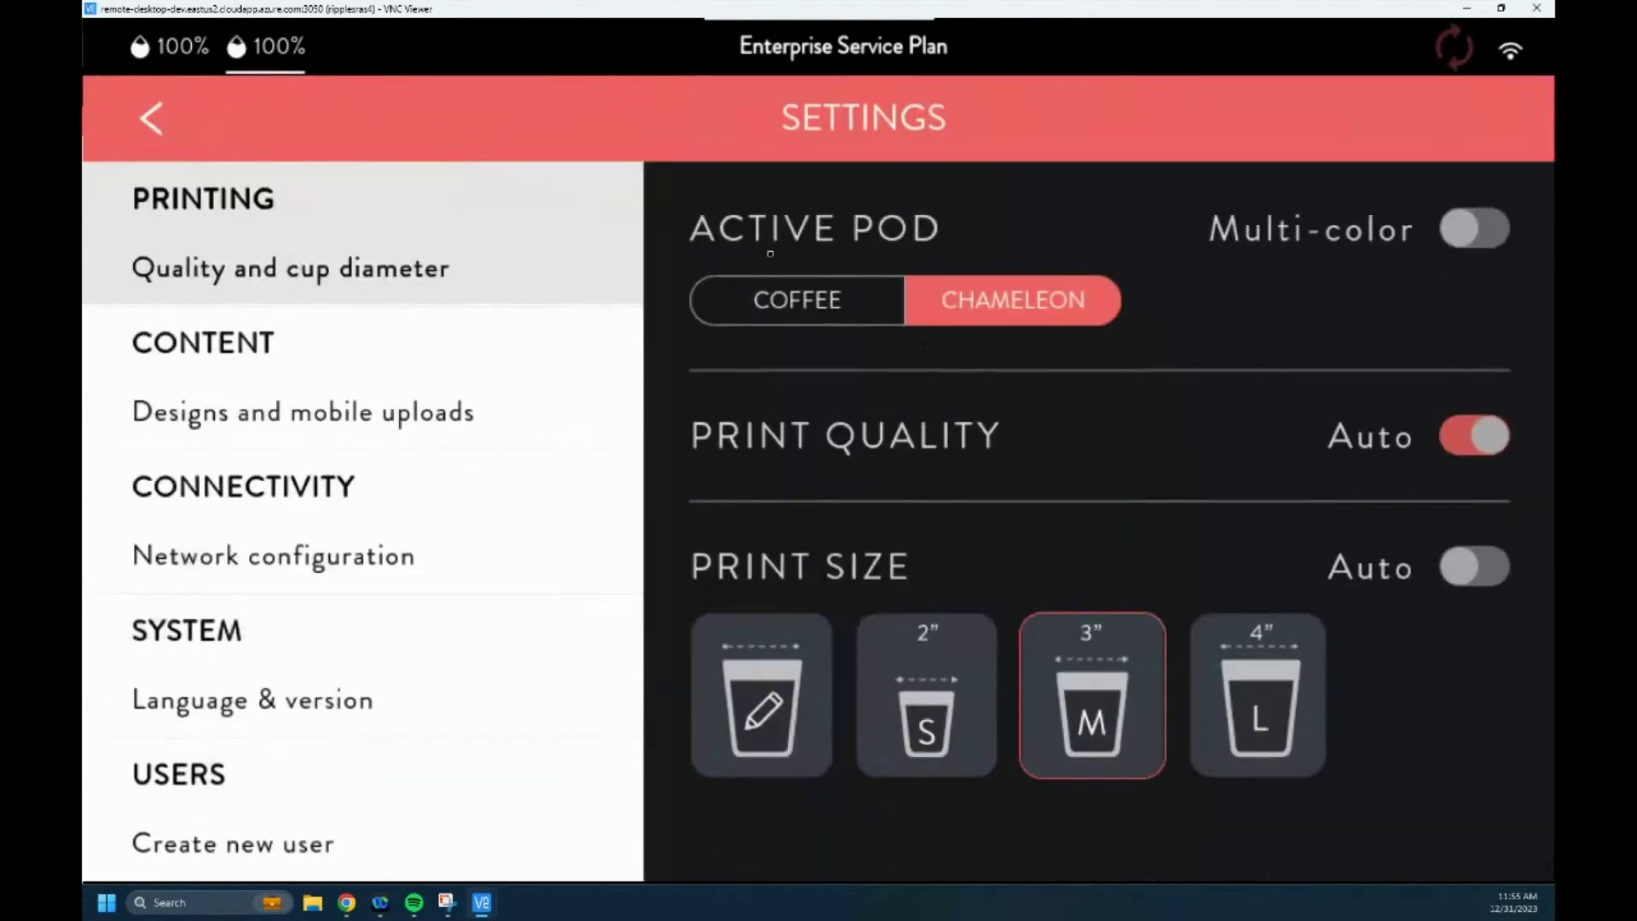
{"action": "left_click", "coordinate": [781, 305]}
{"action": "left_click", "coordinate": [976, 312]}
{"action": "left_click", "coordinate": [1473, 228]}
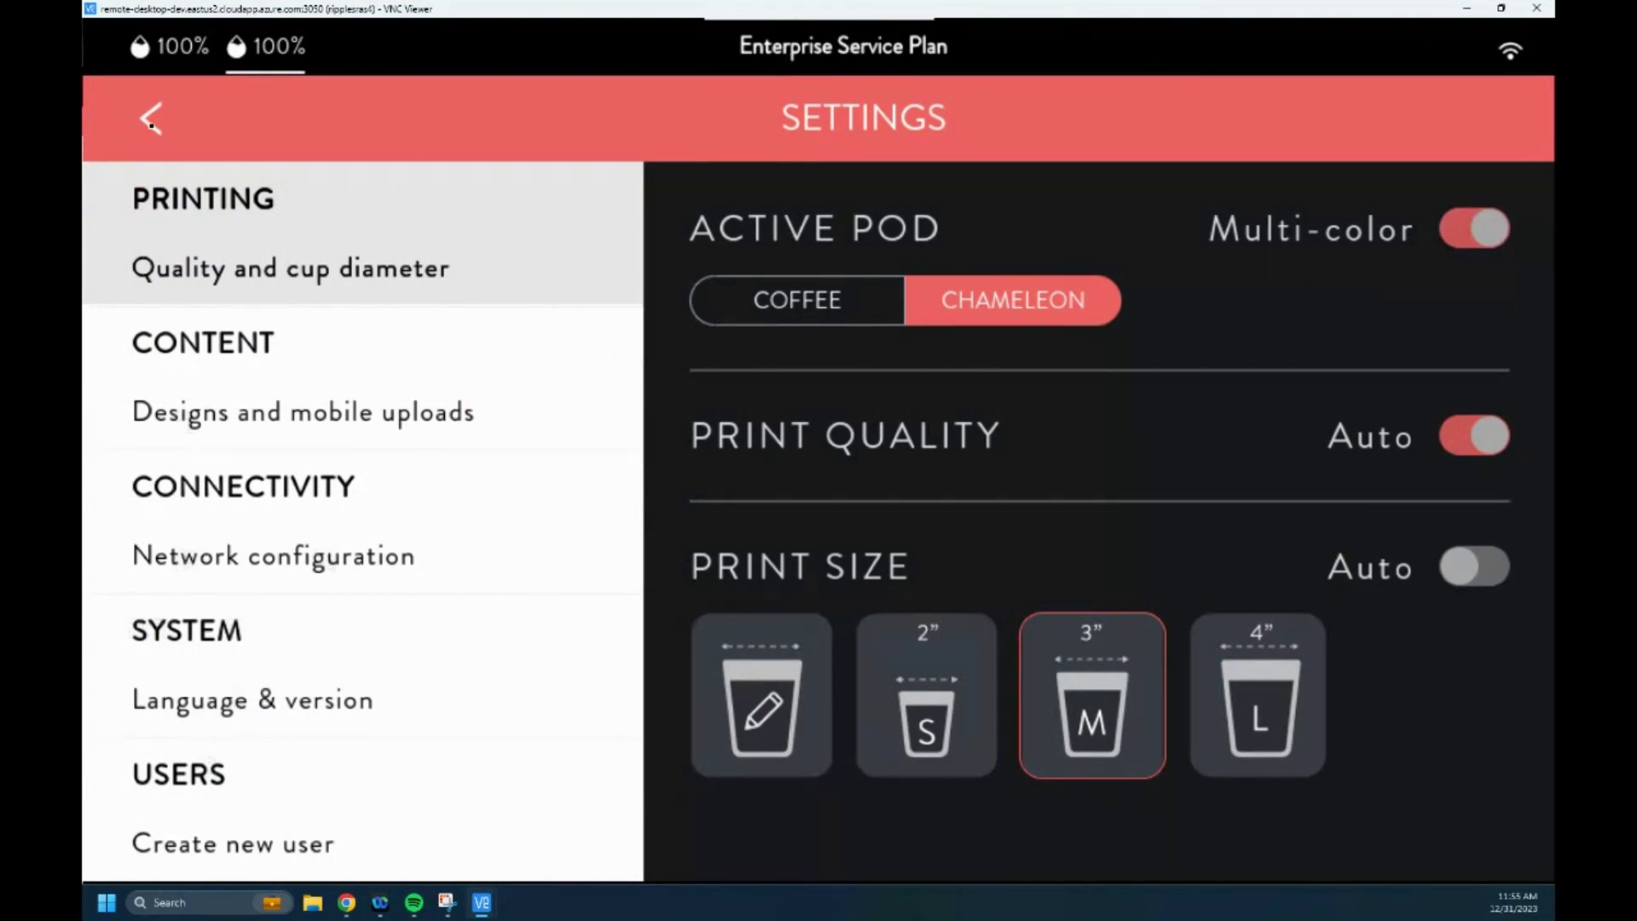
- Leave settings, switch the gallery to Pro Chameleon+ designs, and bring up the main menu
{"action": "left_click", "coordinate": [268, 143]}
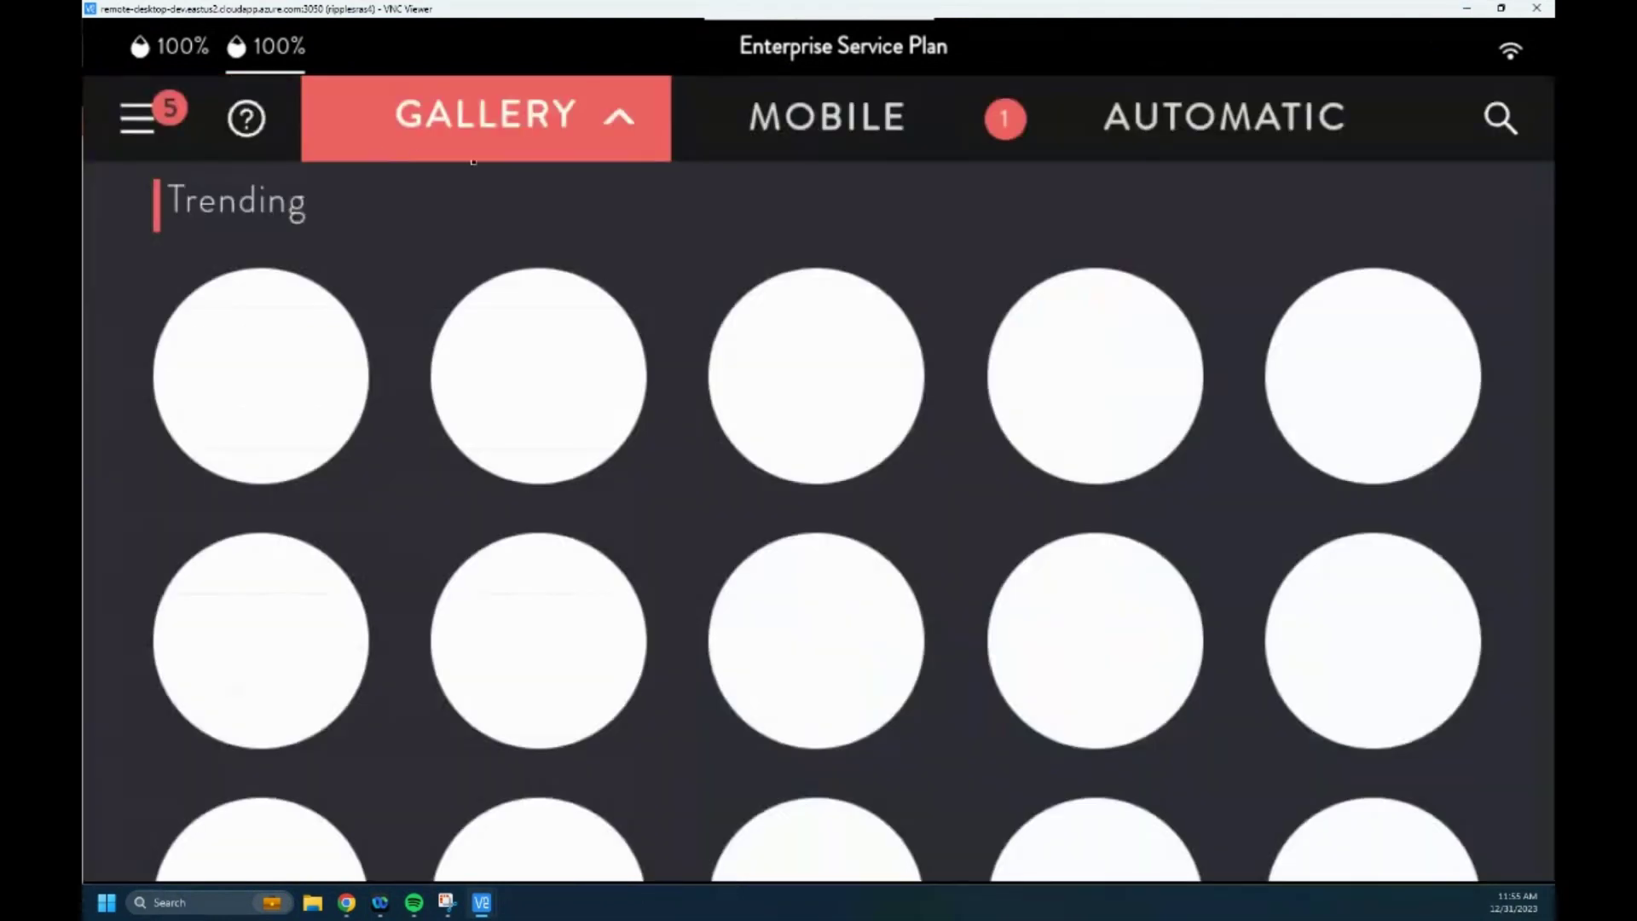
{"action": "left_click", "coordinate": [624, 120]}
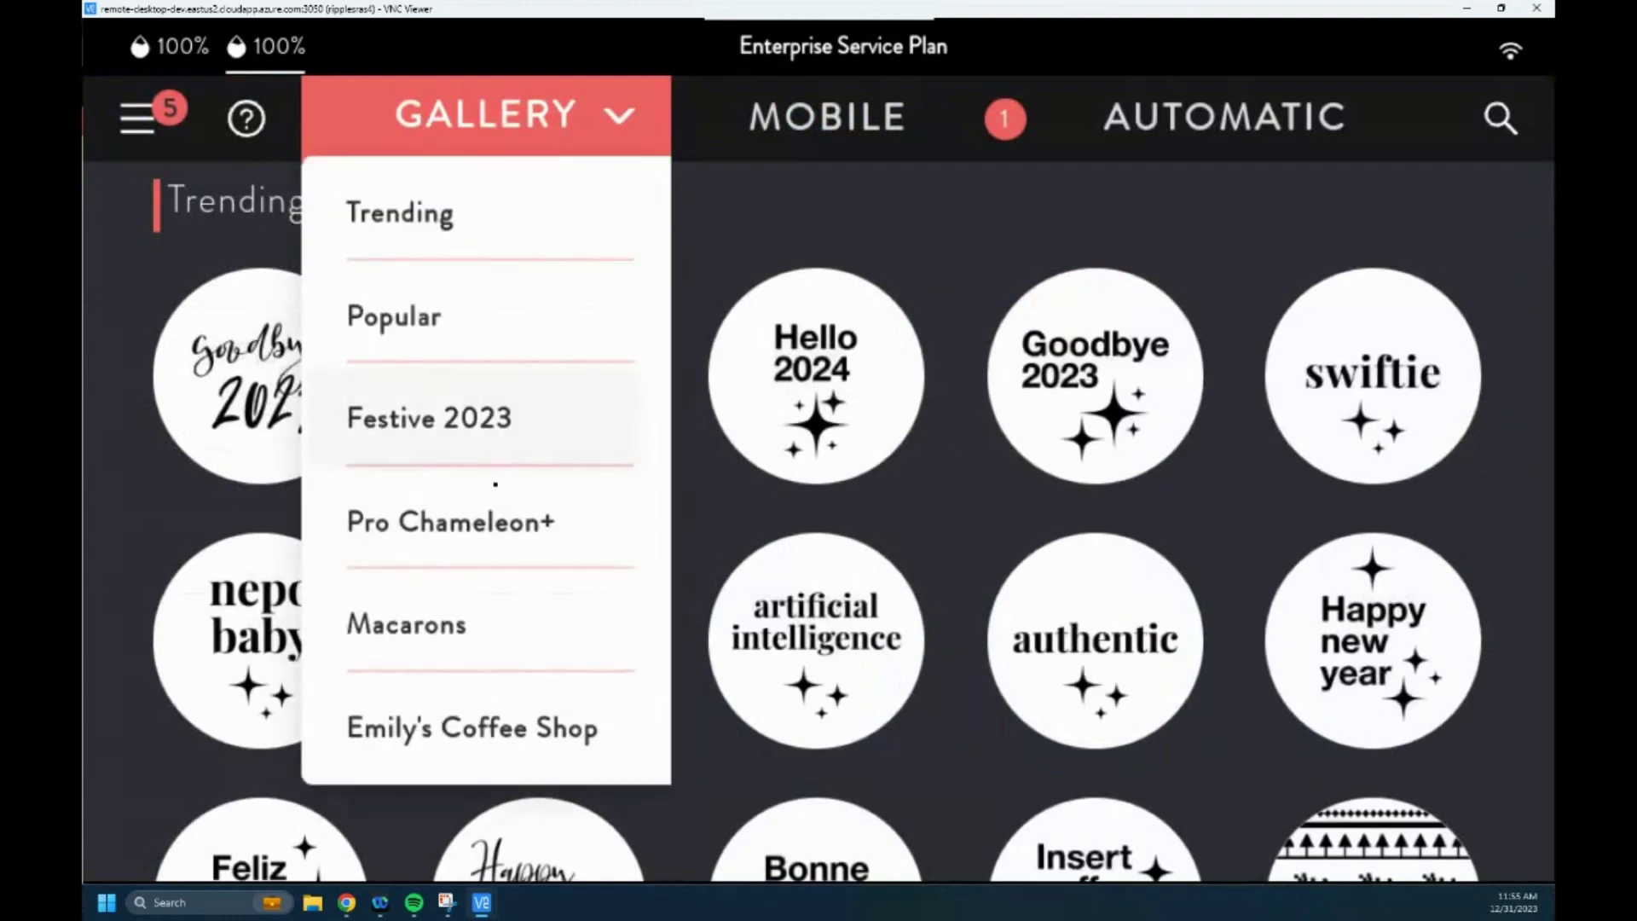
{"action": "left_click", "coordinate": [495, 484]}
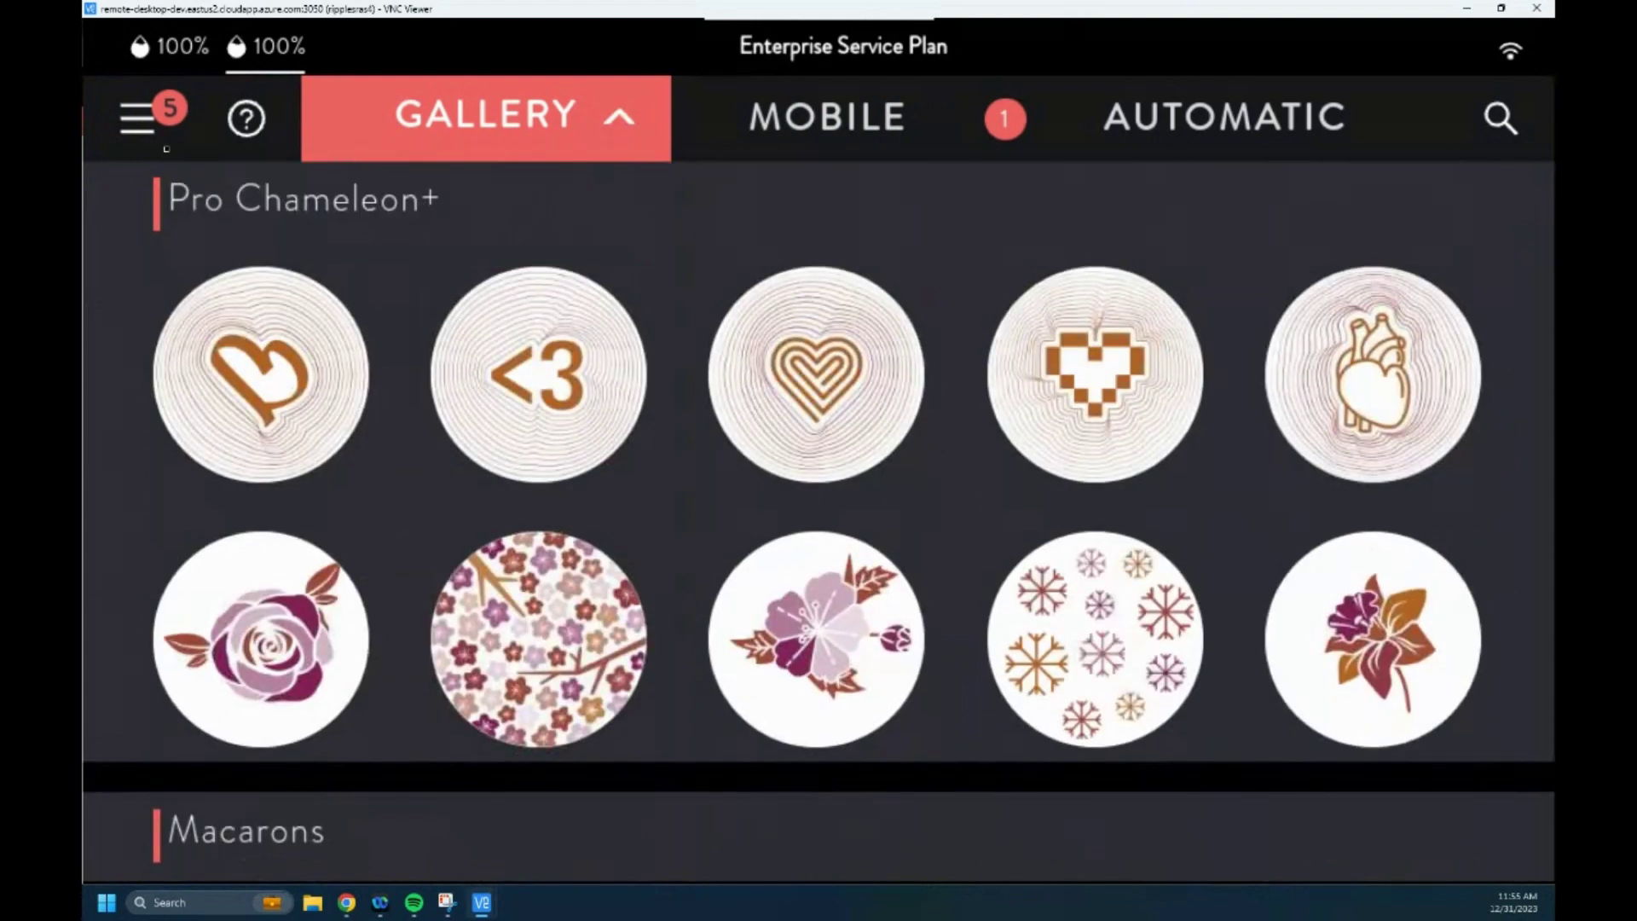
{"action": "scroll", "coordinate": [166, 149], "scroll_direction": "down", "scroll_amount": 1}
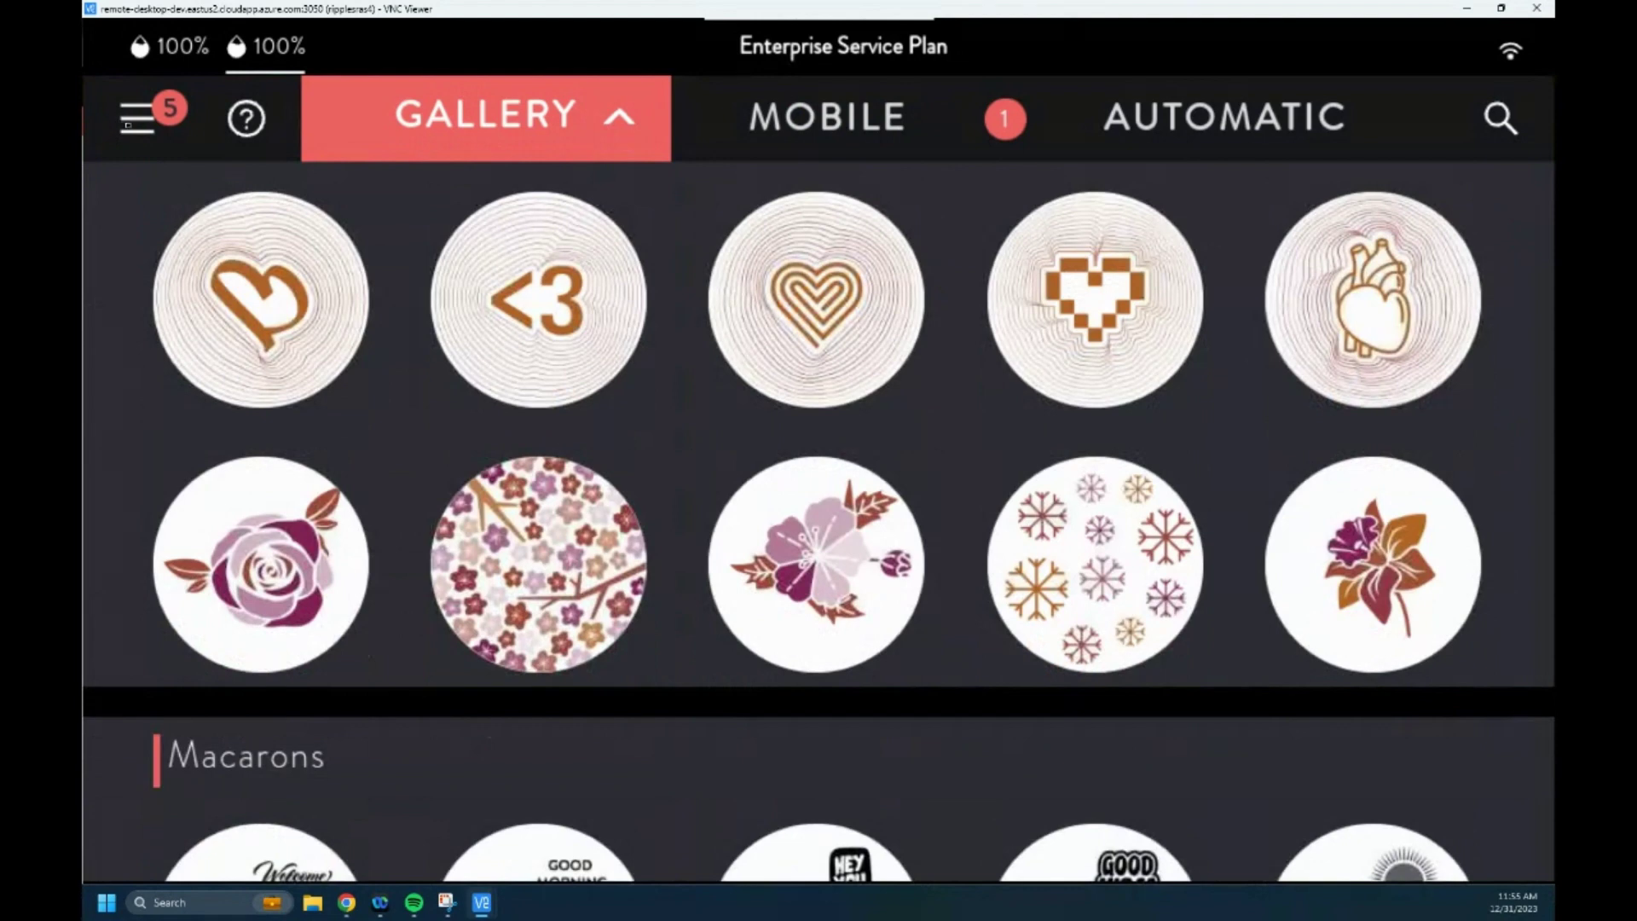
{"action": "left_click", "coordinate": [128, 120]}
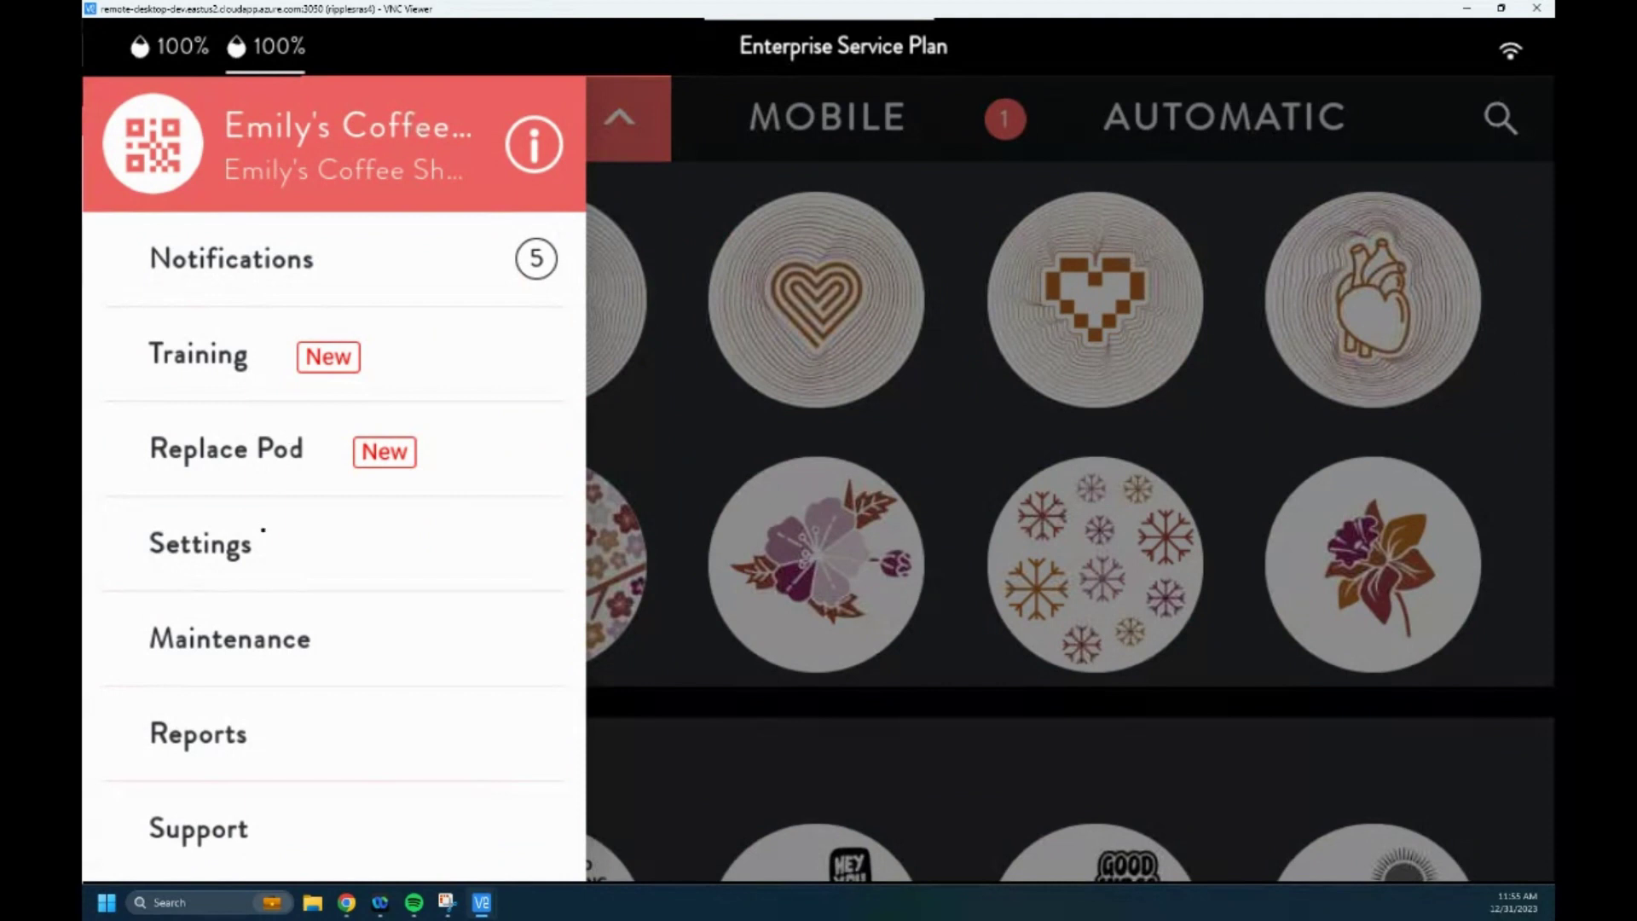
- Set print quality to manual Standard and lower print intensity to about three quarters
{"action": "left_click", "coordinate": [263, 530]}
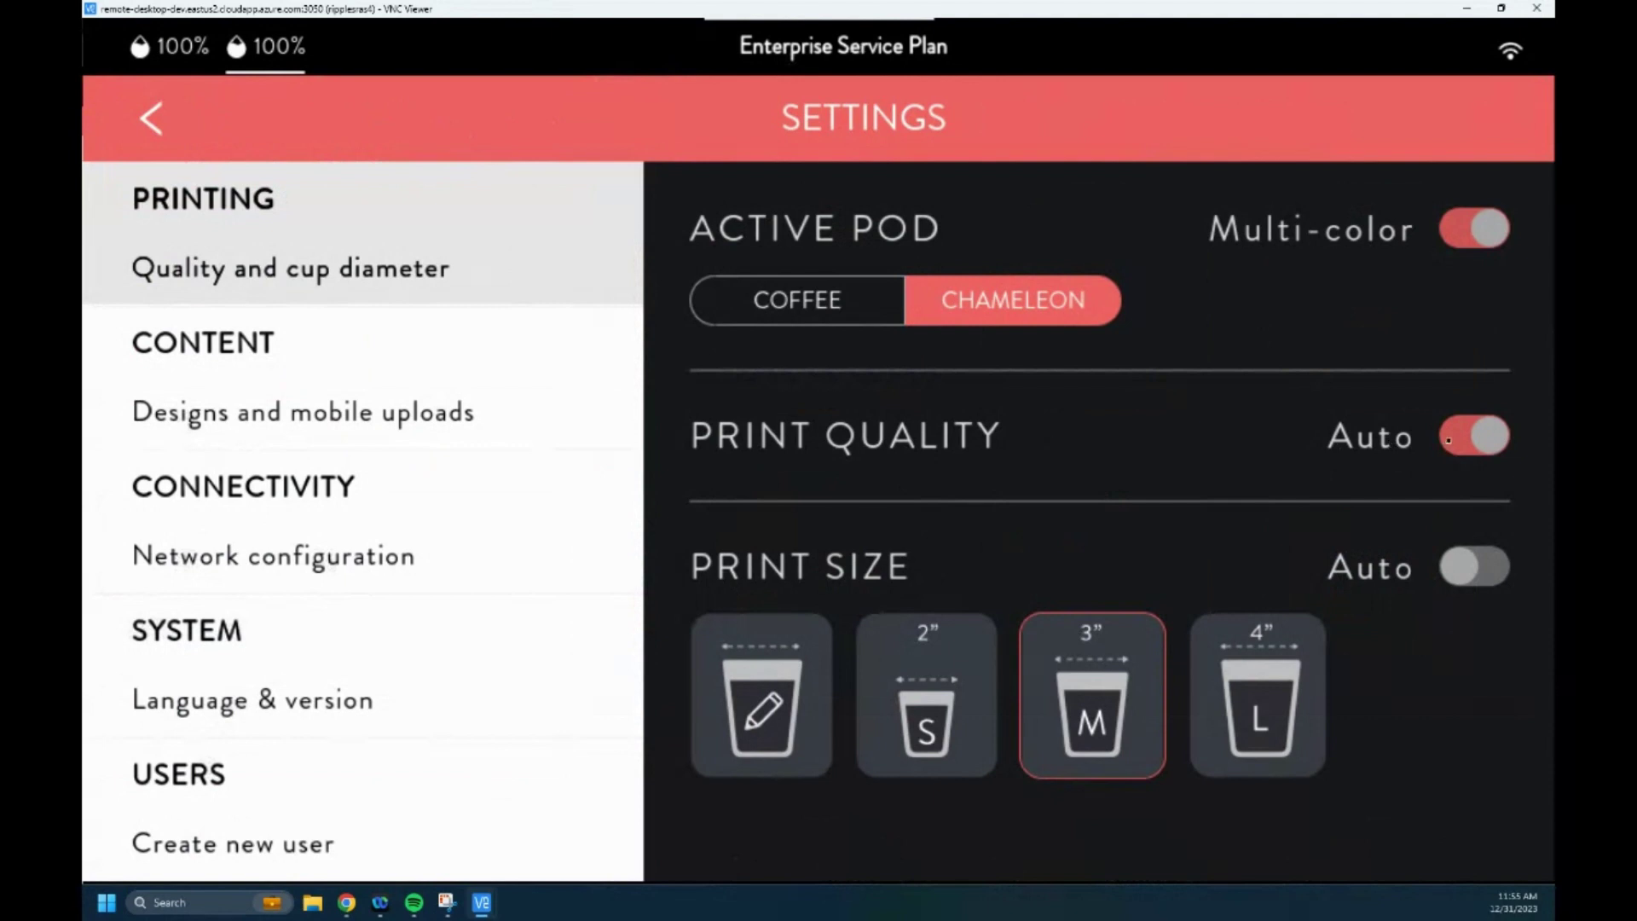
{"action": "left_click", "coordinate": [1238, 449]}
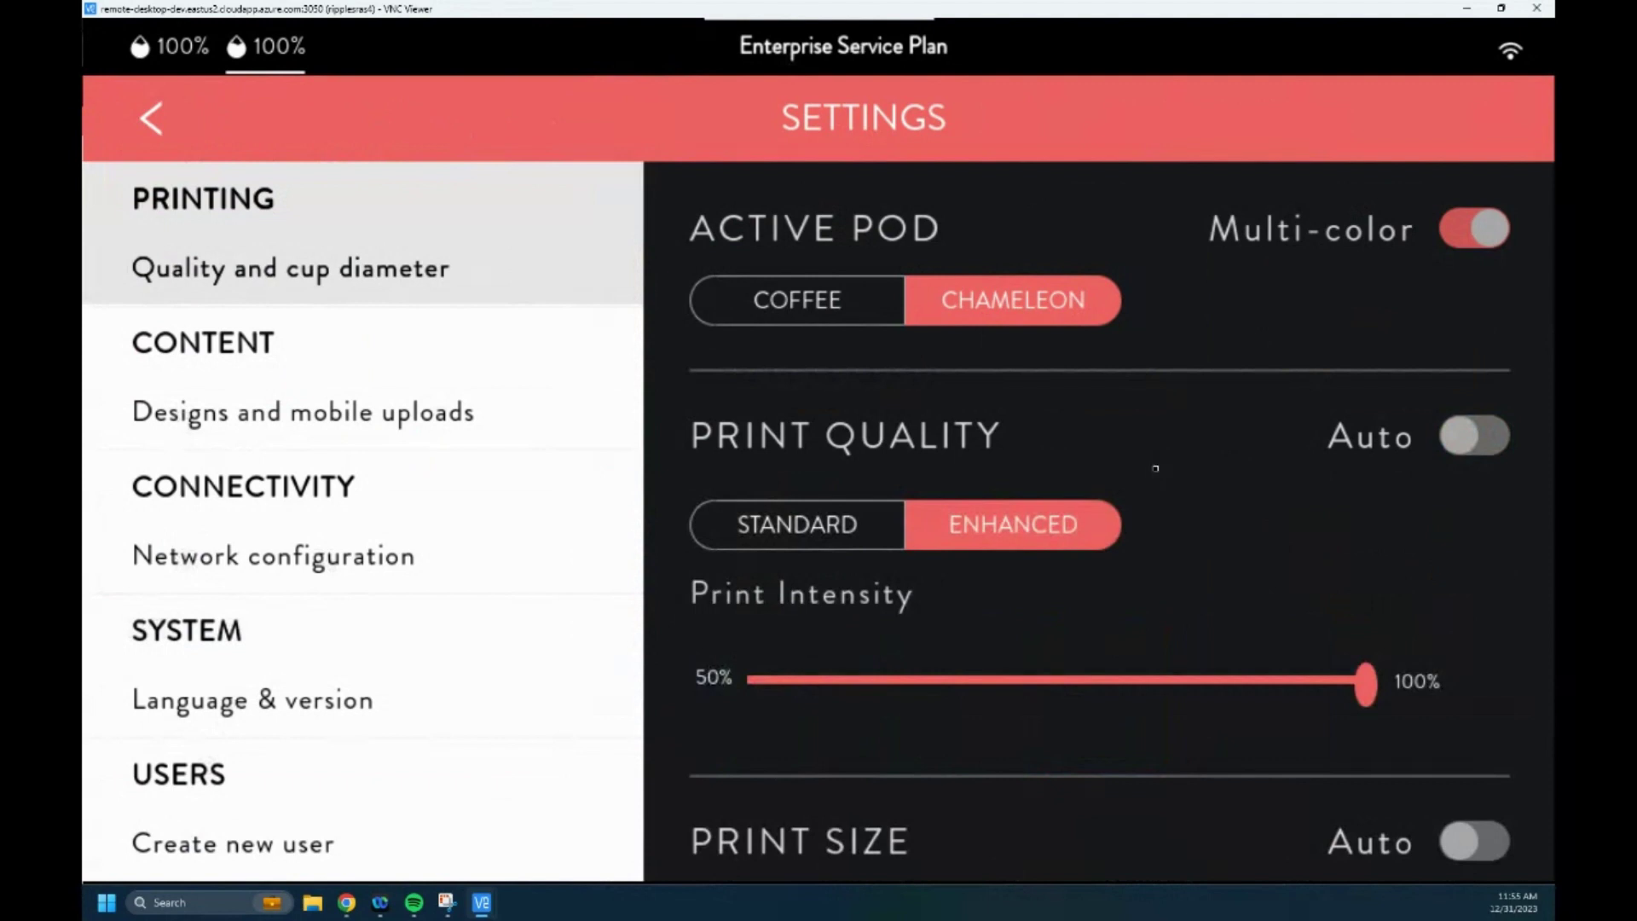
{"action": "scroll", "coordinate": [1156, 468], "scroll_direction": "down", "scroll_amount": 1}
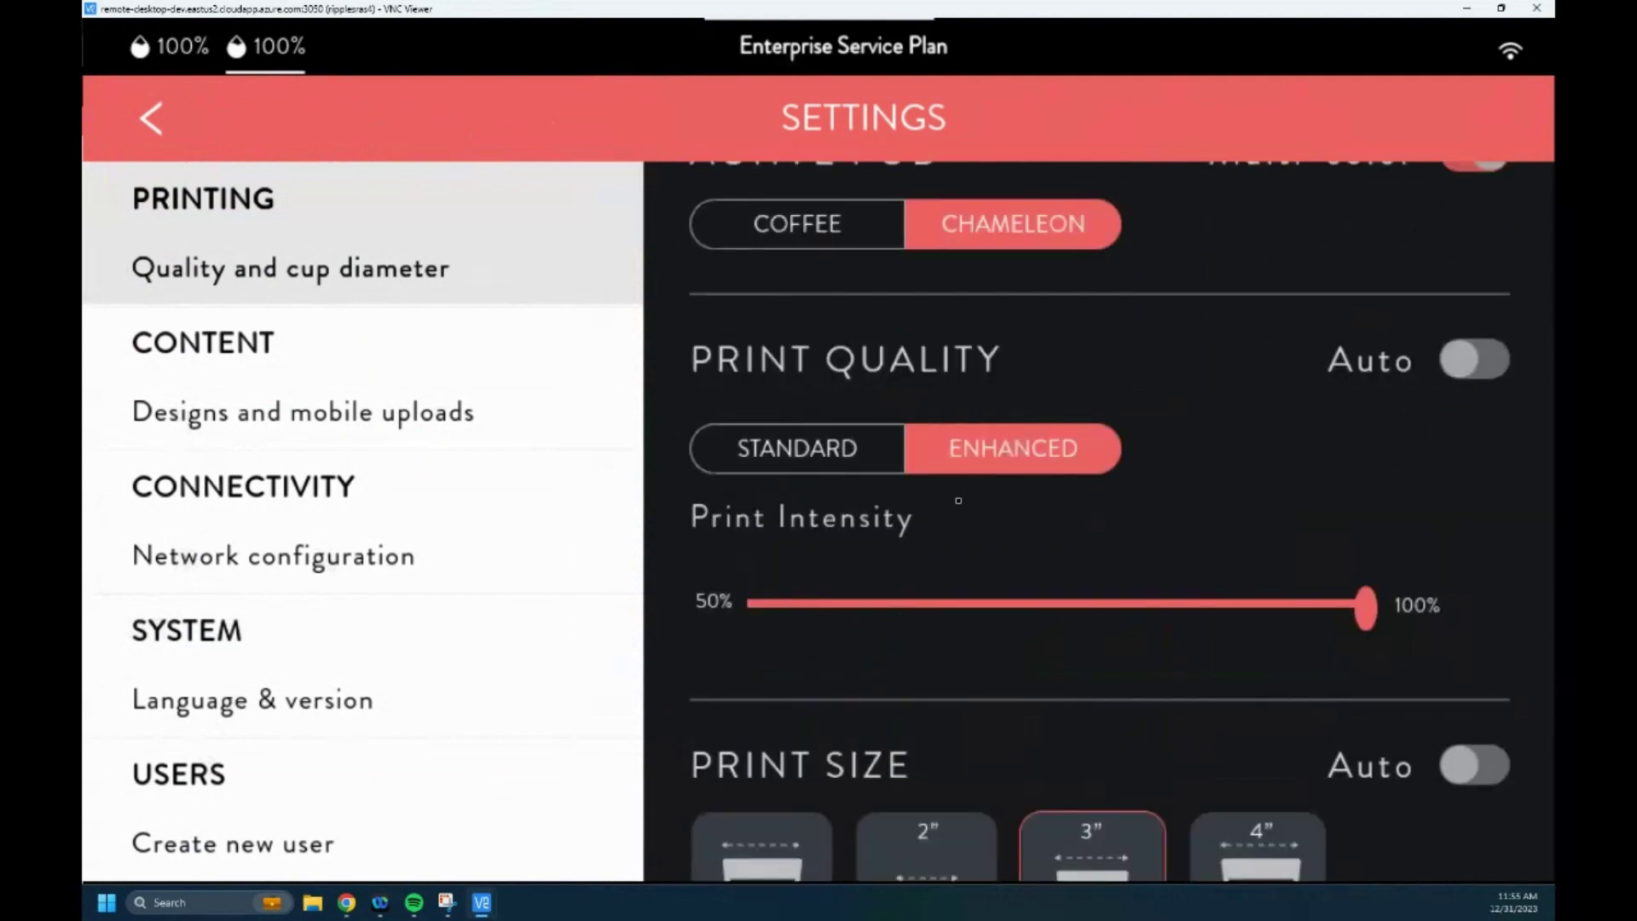
{"action": "left_click", "coordinate": [836, 446]}
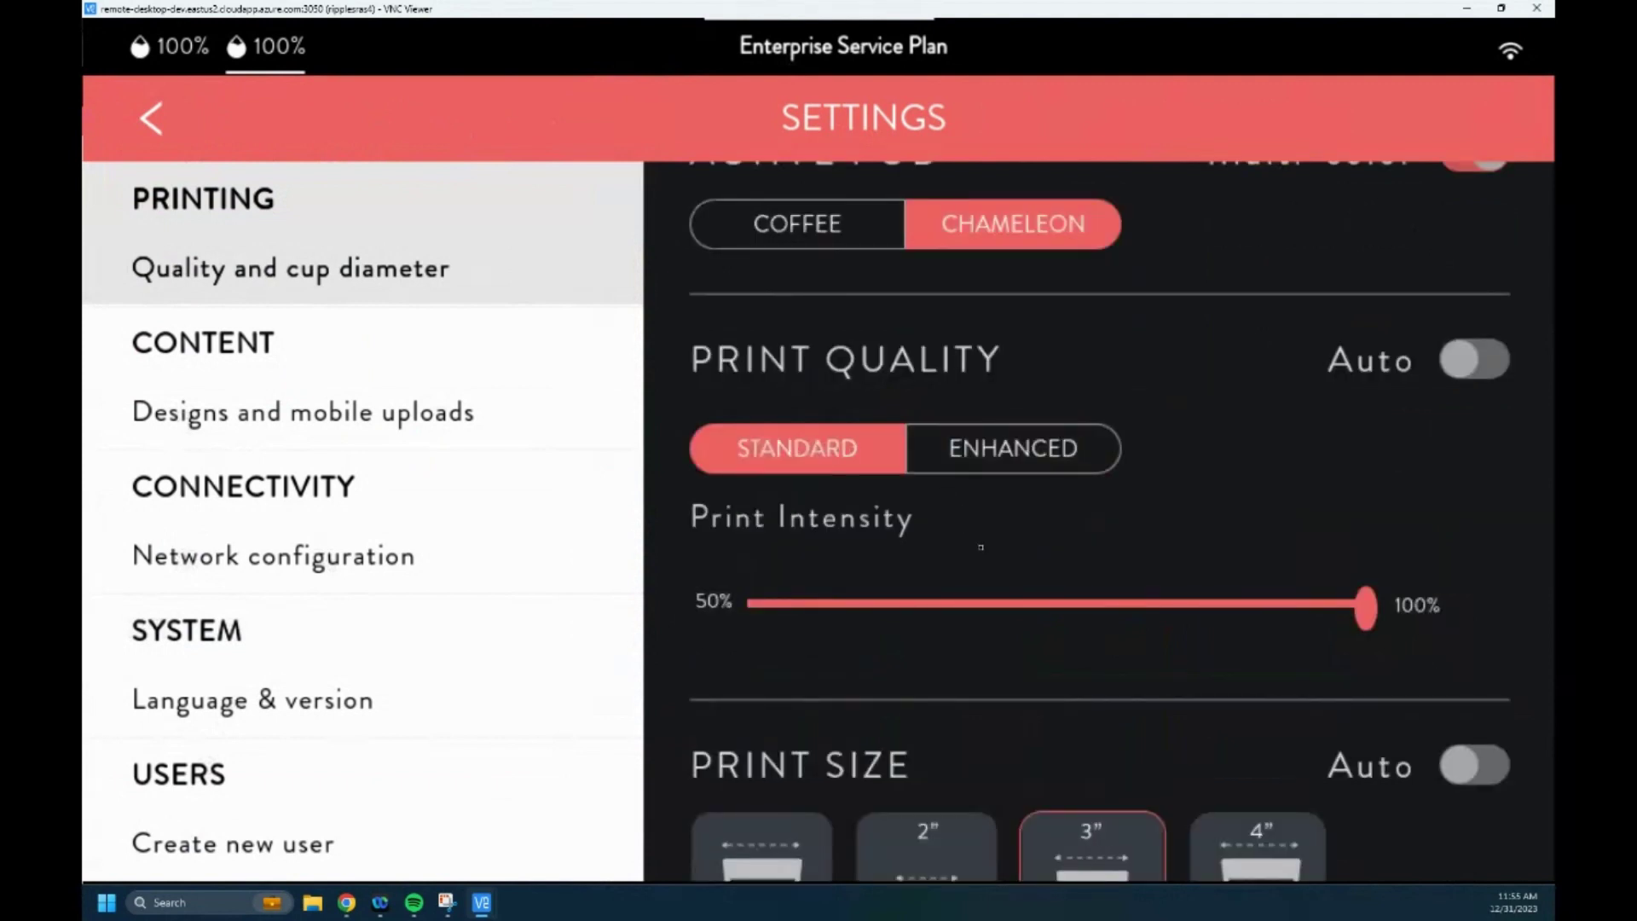
{"action": "left_click", "coordinate": [1037, 606]}
- Keep print size manual with a custom cup diameter set close to large
{"action": "scroll", "coordinate": [1124, 521], "scroll_direction": "down", "scroll_amount": 3}
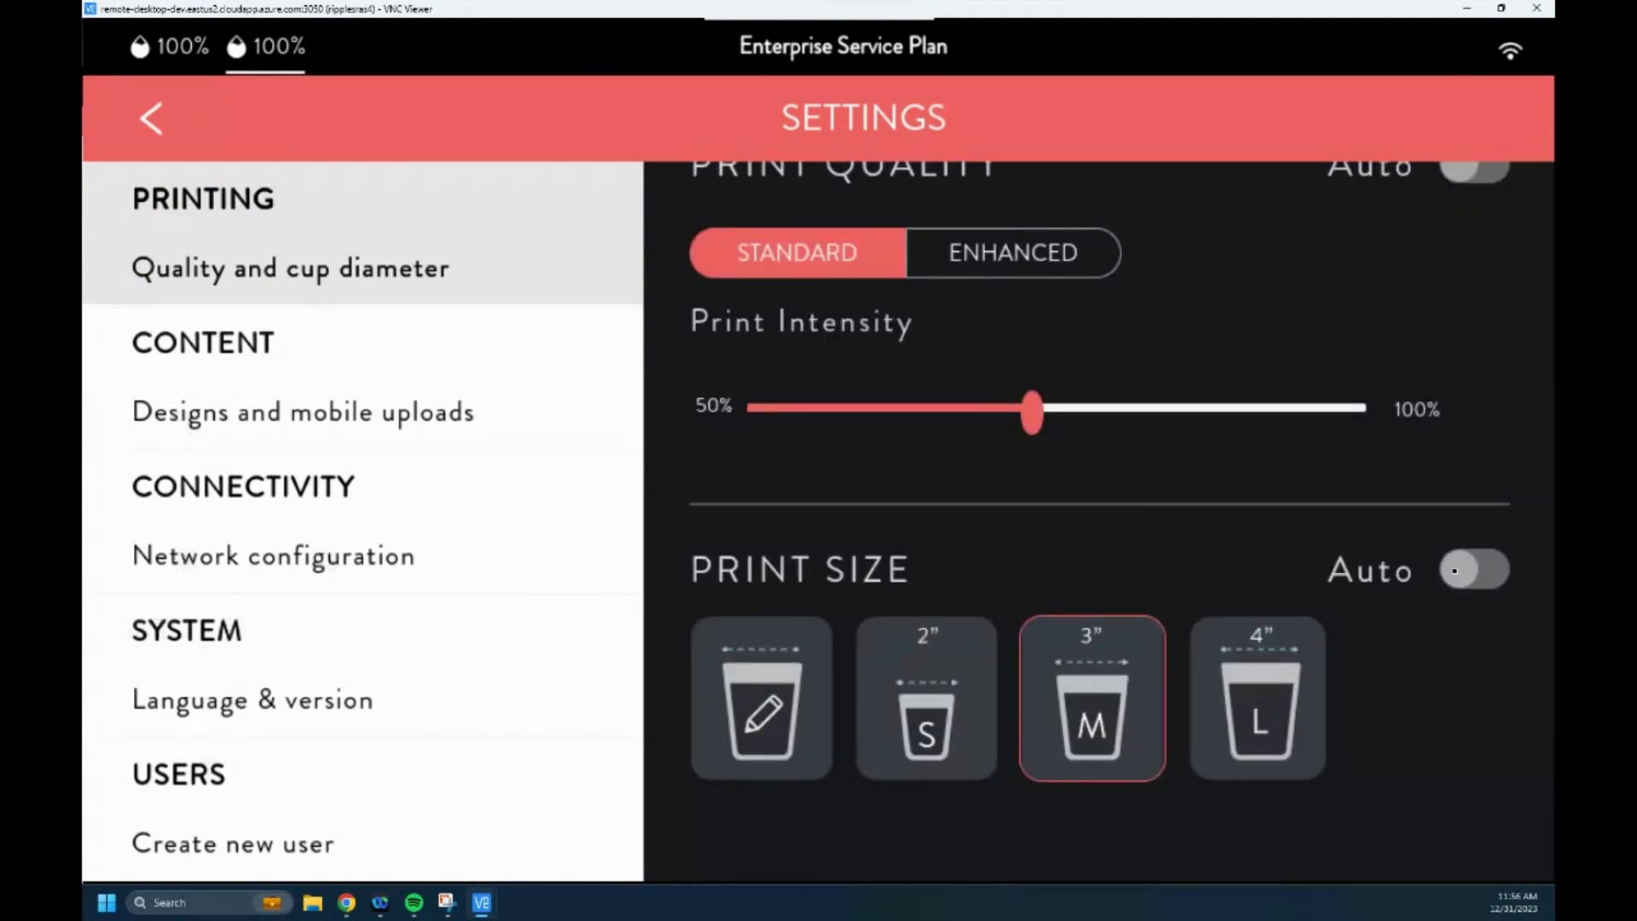
{"action": "left_click", "coordinate": [1455, 571]}
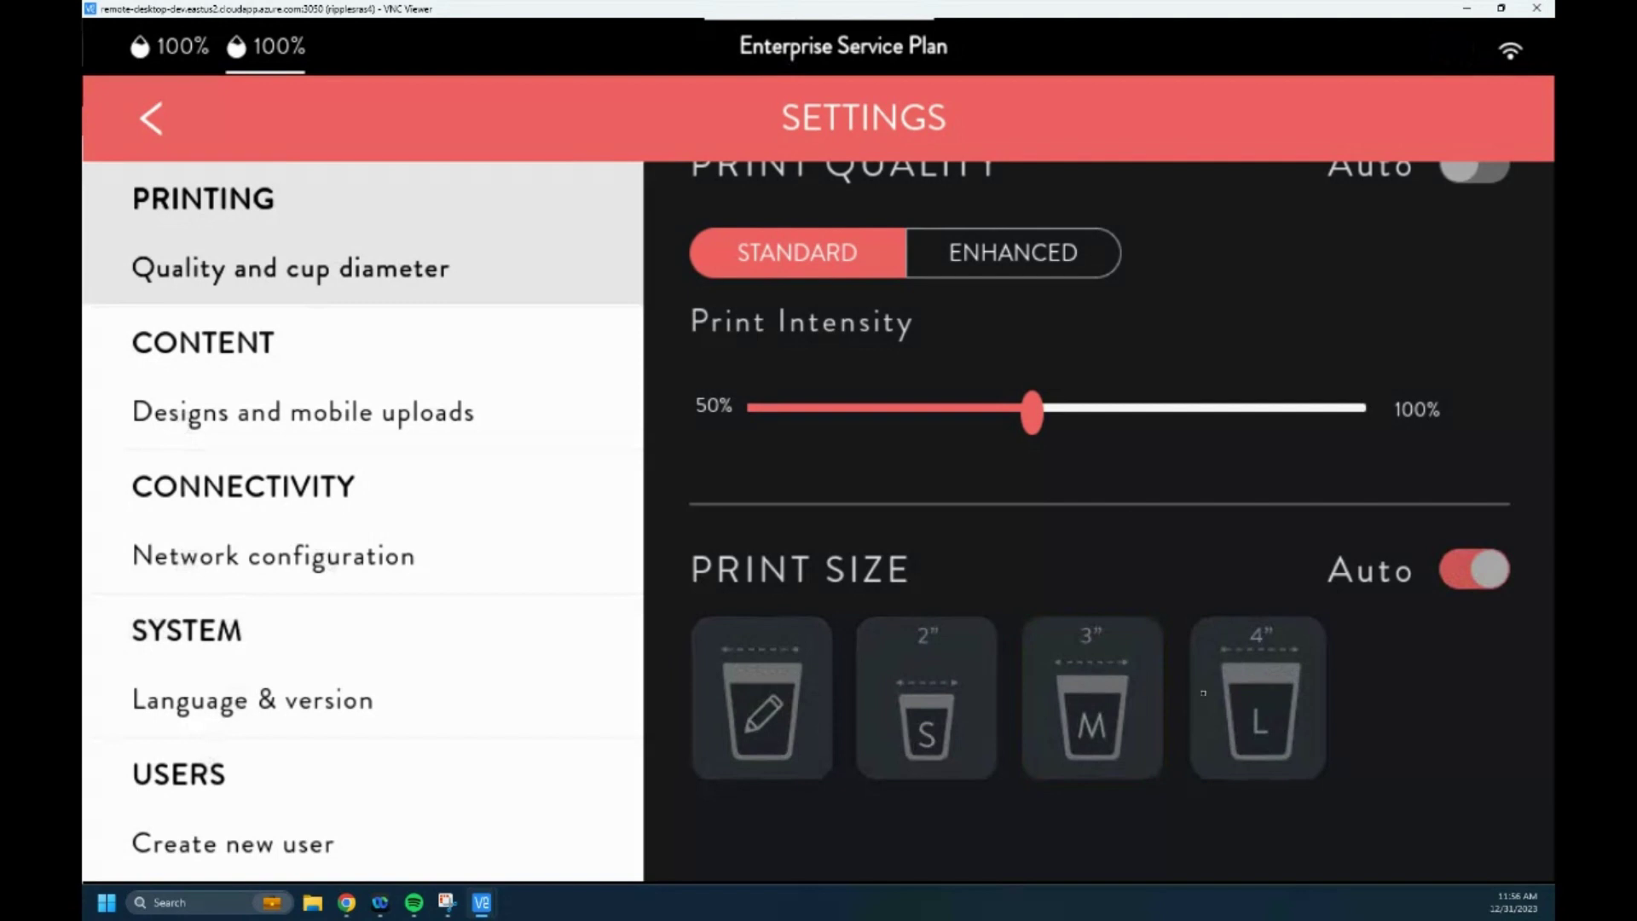
{"action": "left_click", "coordinate": [1455, 570]}
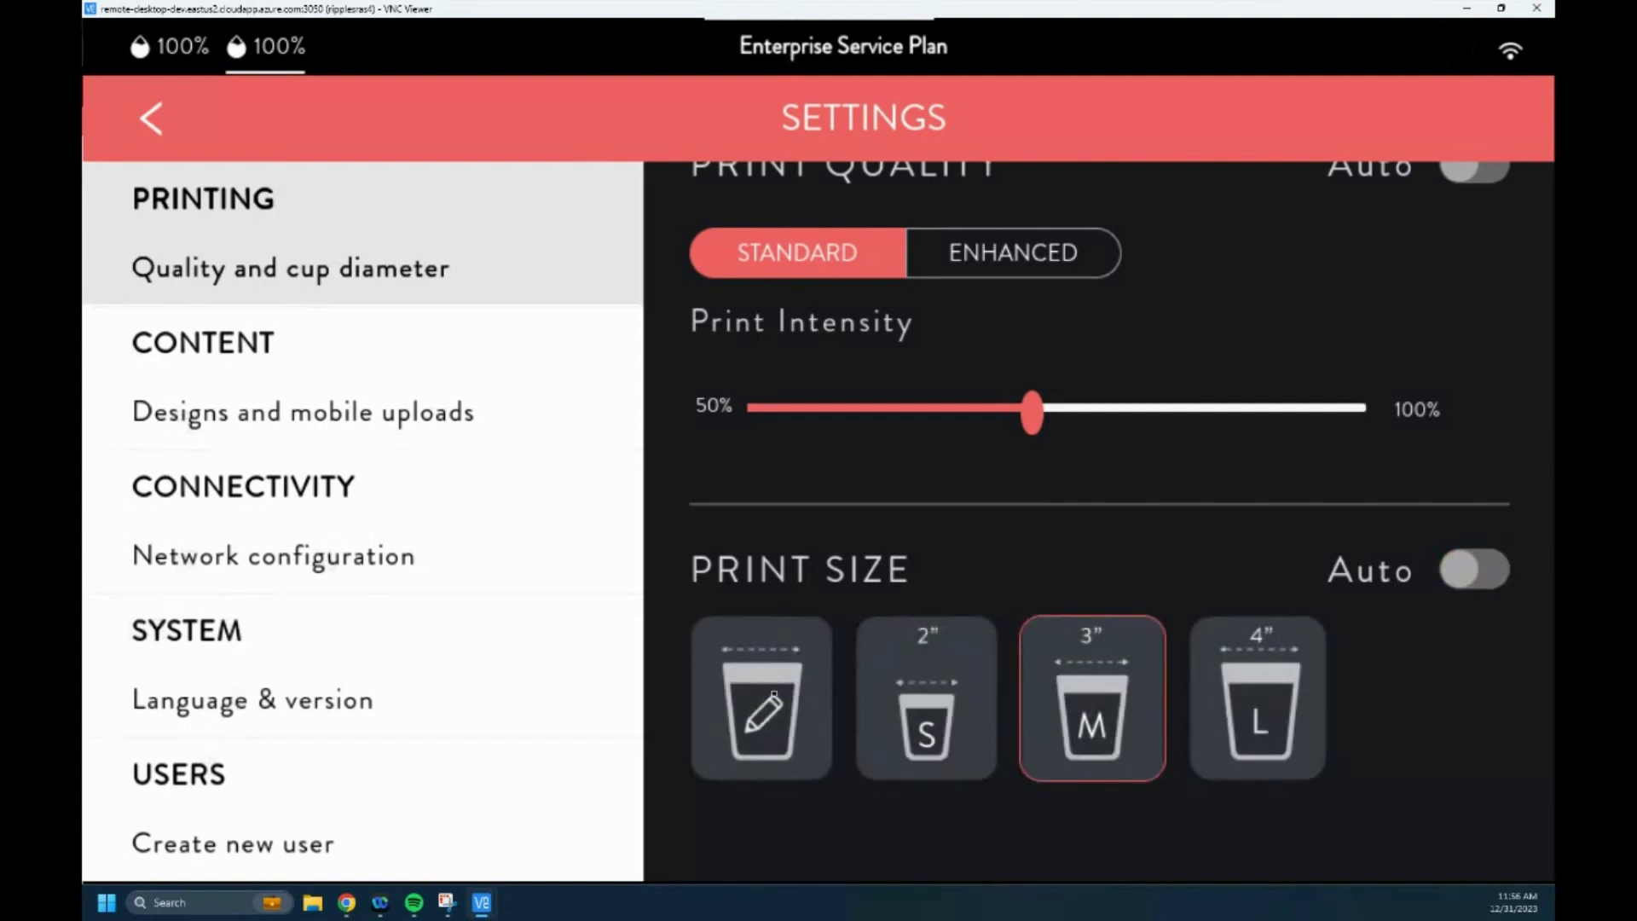
{"action": "left_click", "coordinate": [773, 695]}
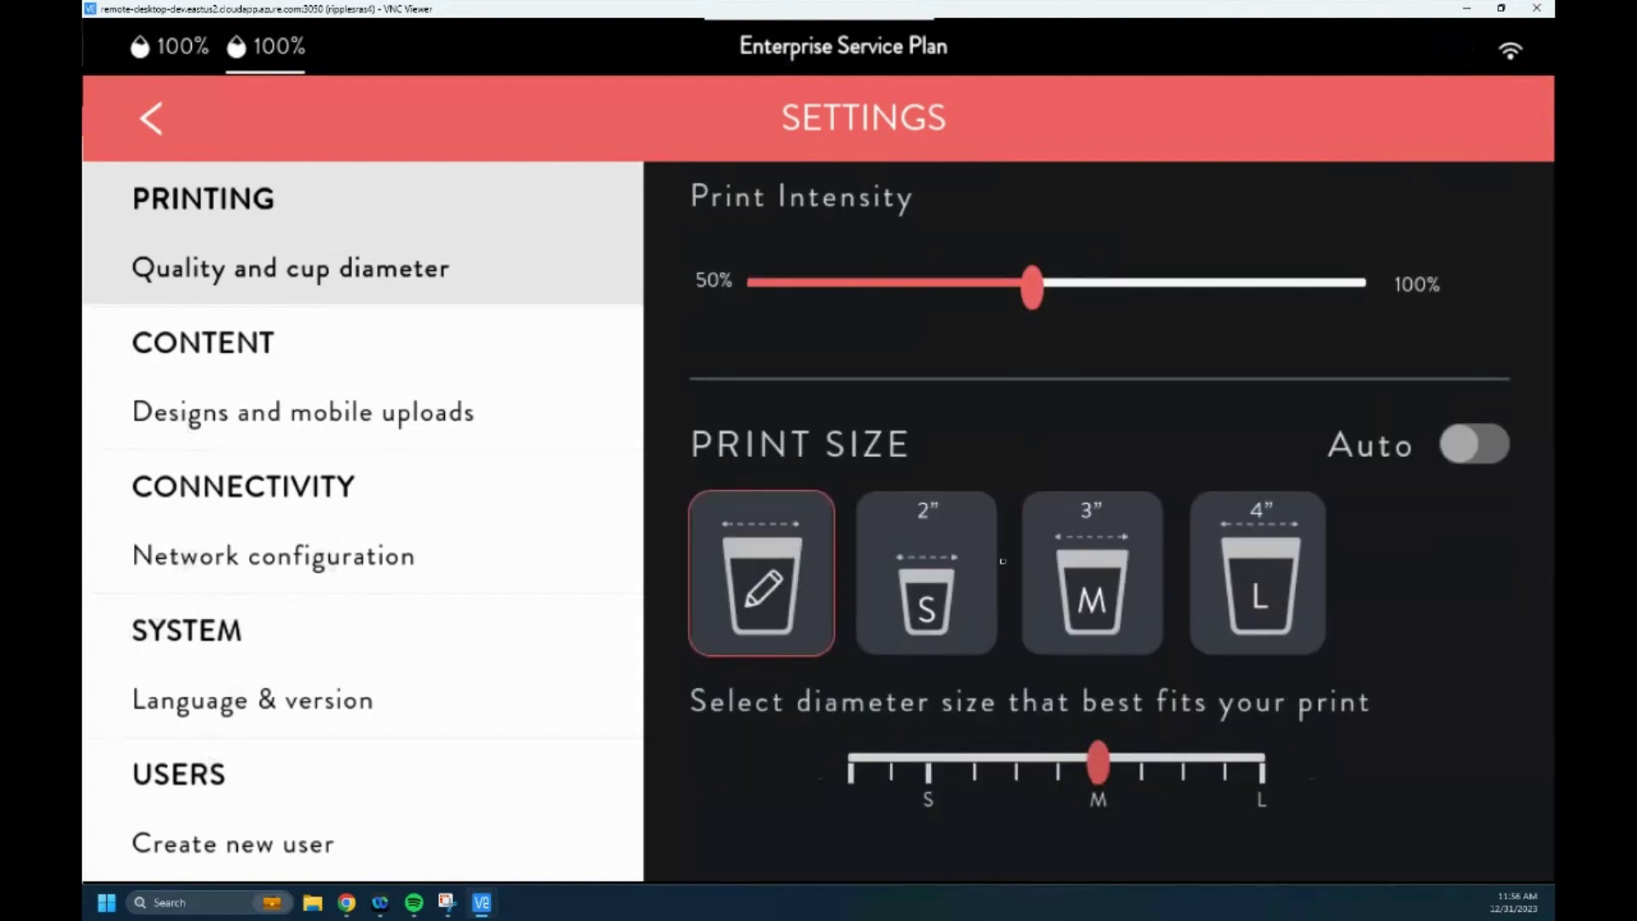
{"action": "left_click", "coordinate": [1220, 772]}
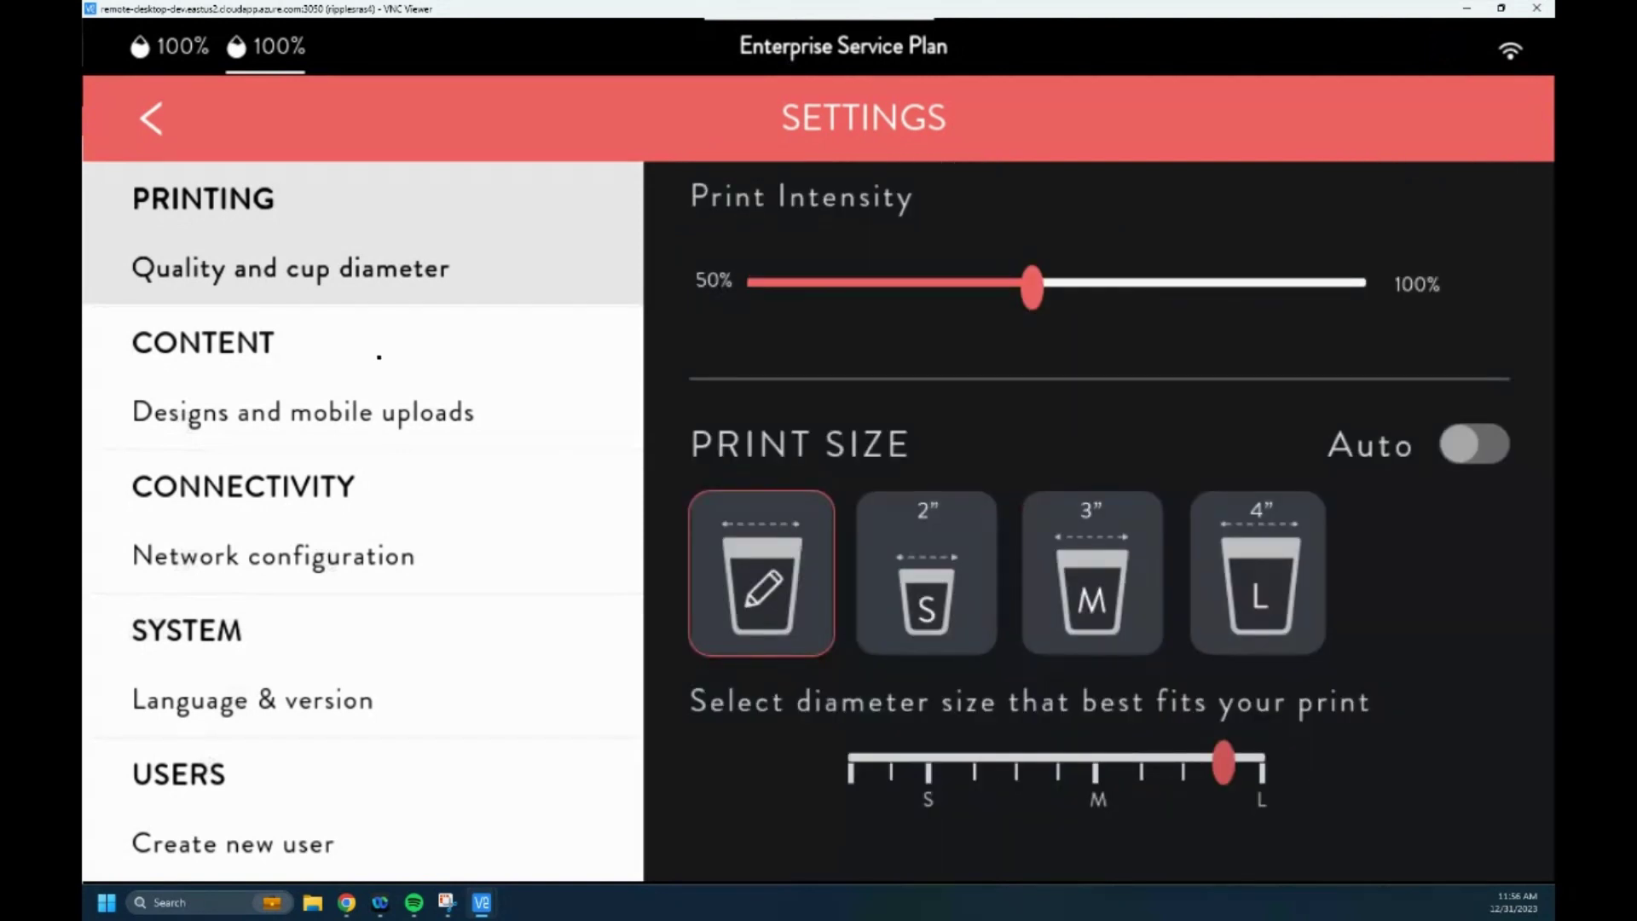
- Sync content, clear all mobile uploads to 0, and show the Connectivity settings
{"action": "left_click", "coordinate": [378, 356]}
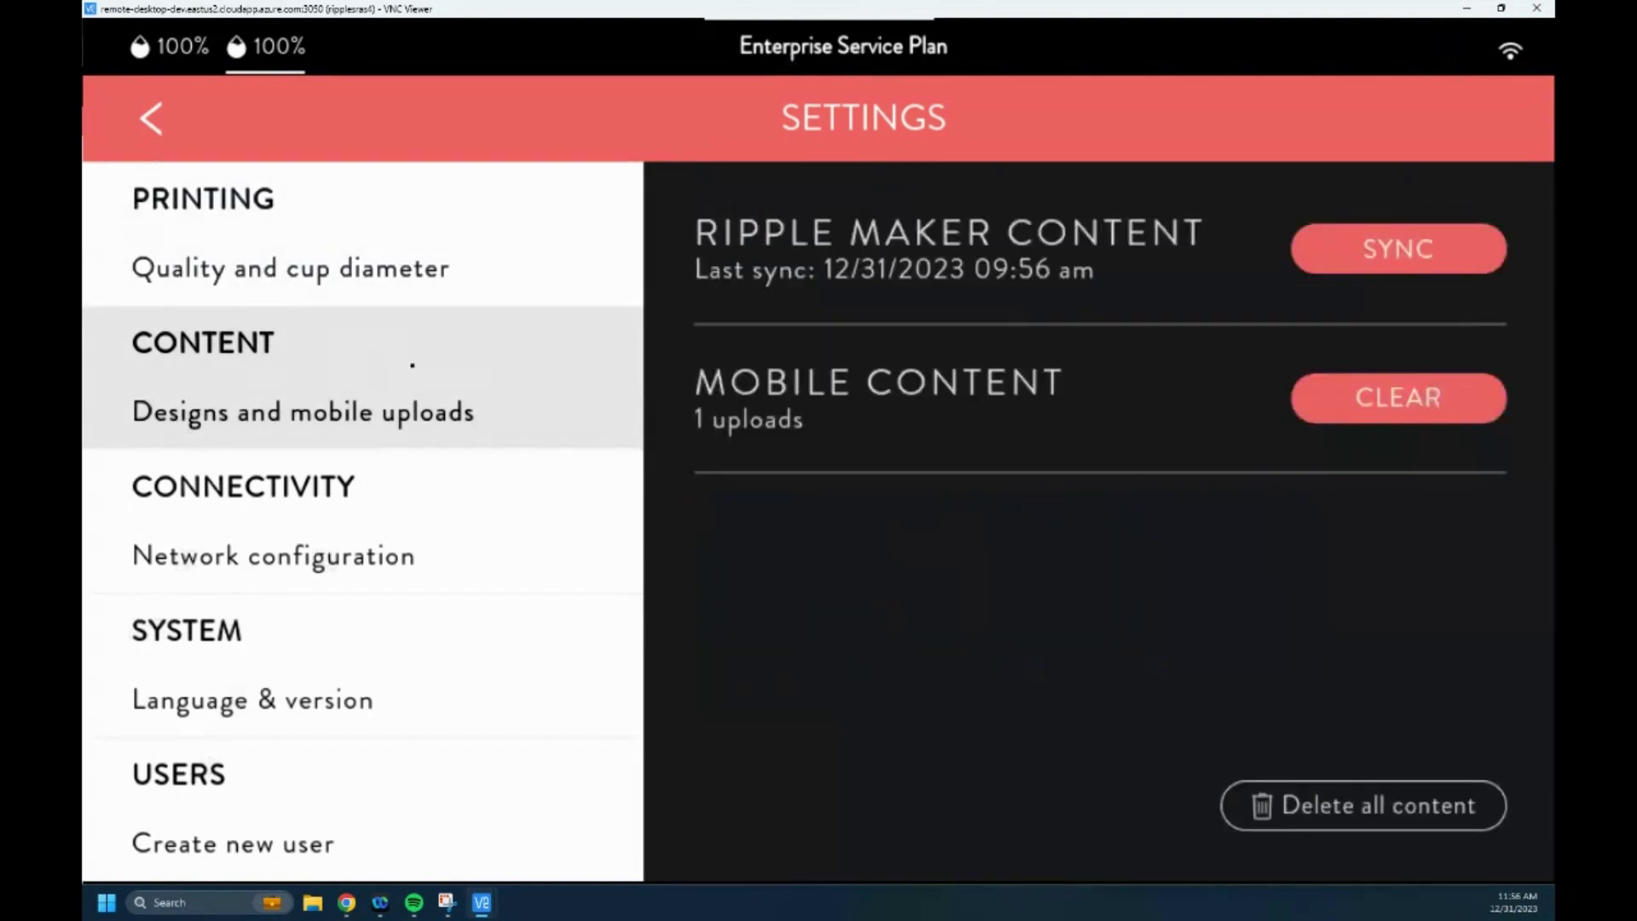
{"action": "left_click", "coordinate": [1326, 251]}
{"action": "left_click", "coordinate": [1390, 402]}
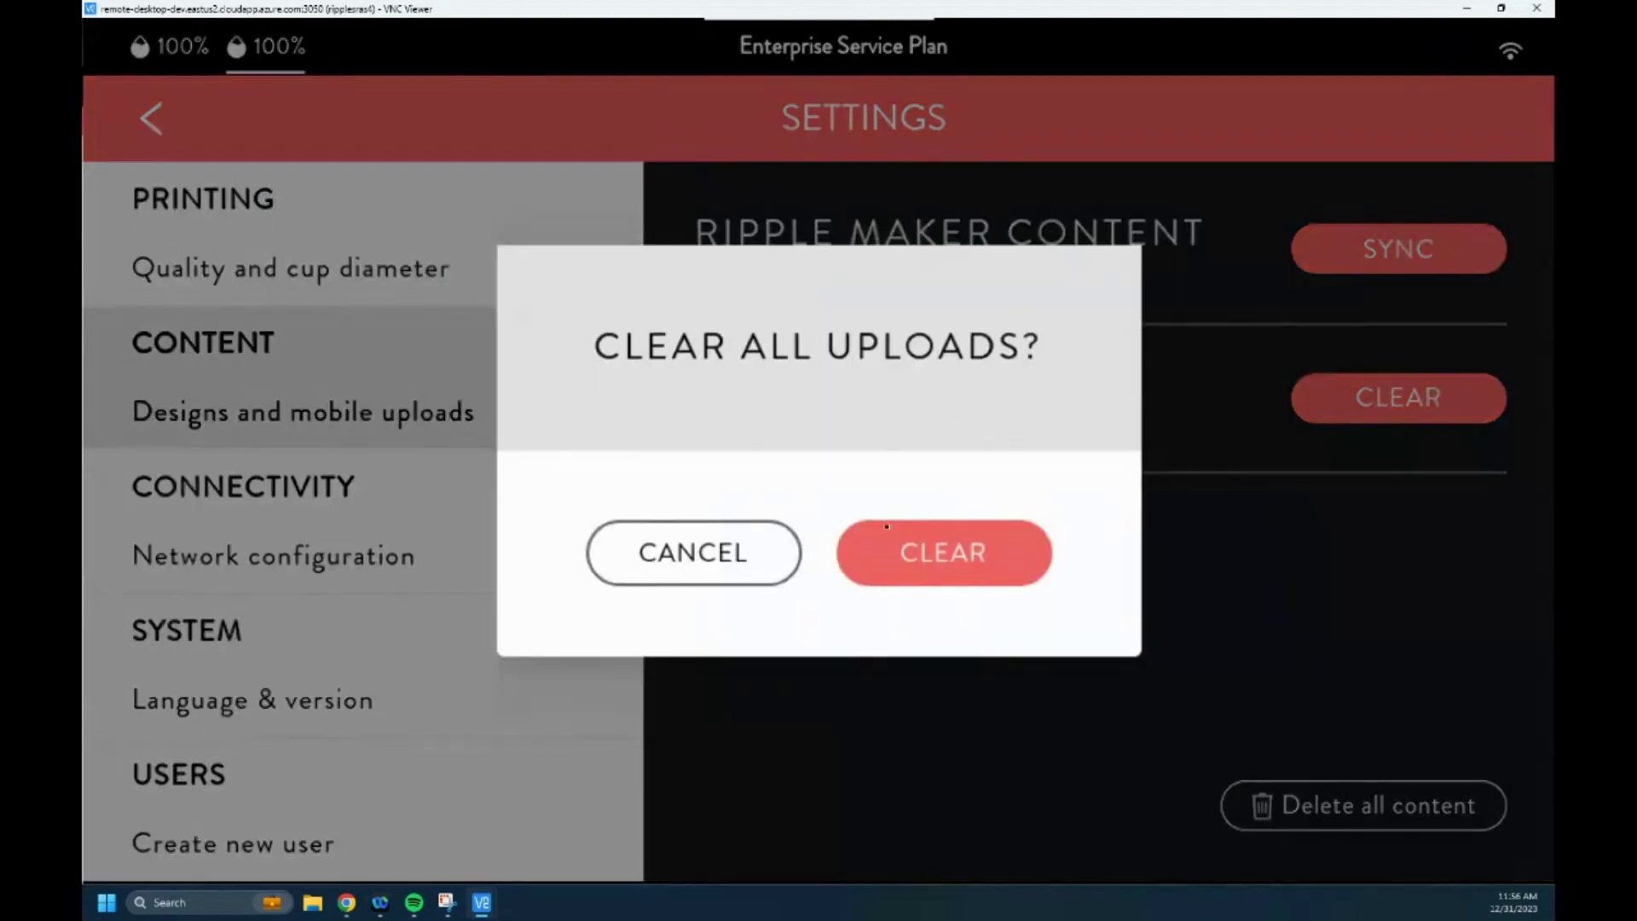
{"action": "left_click", "coordinate": [952, 554]}
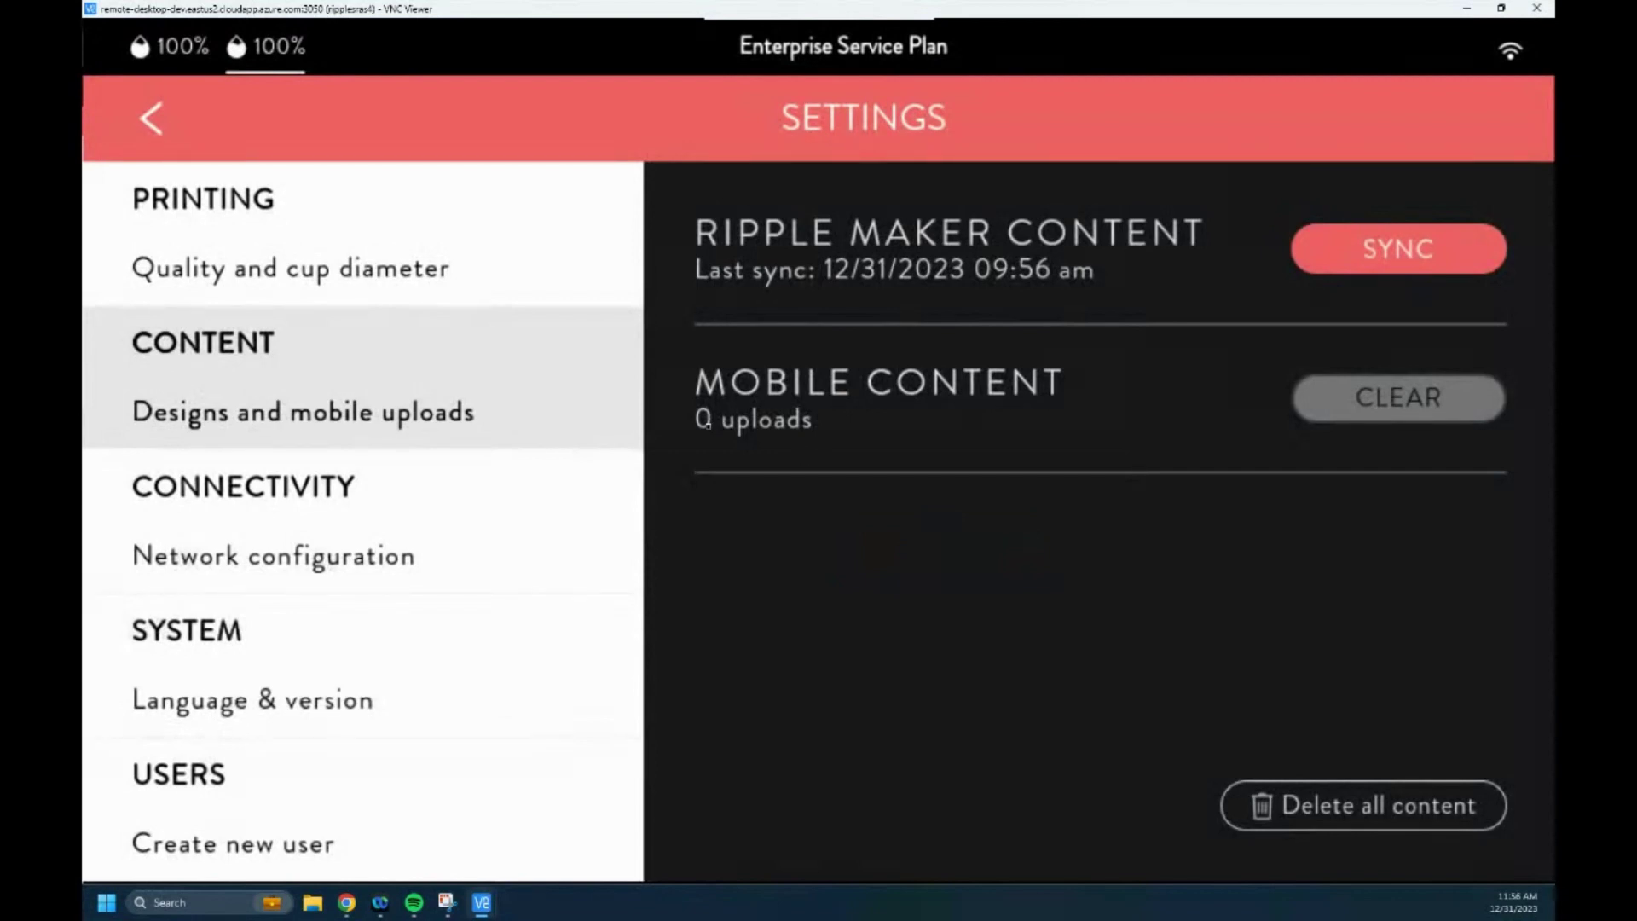
{"action": "left_click", "coordinate": [467, 503]}
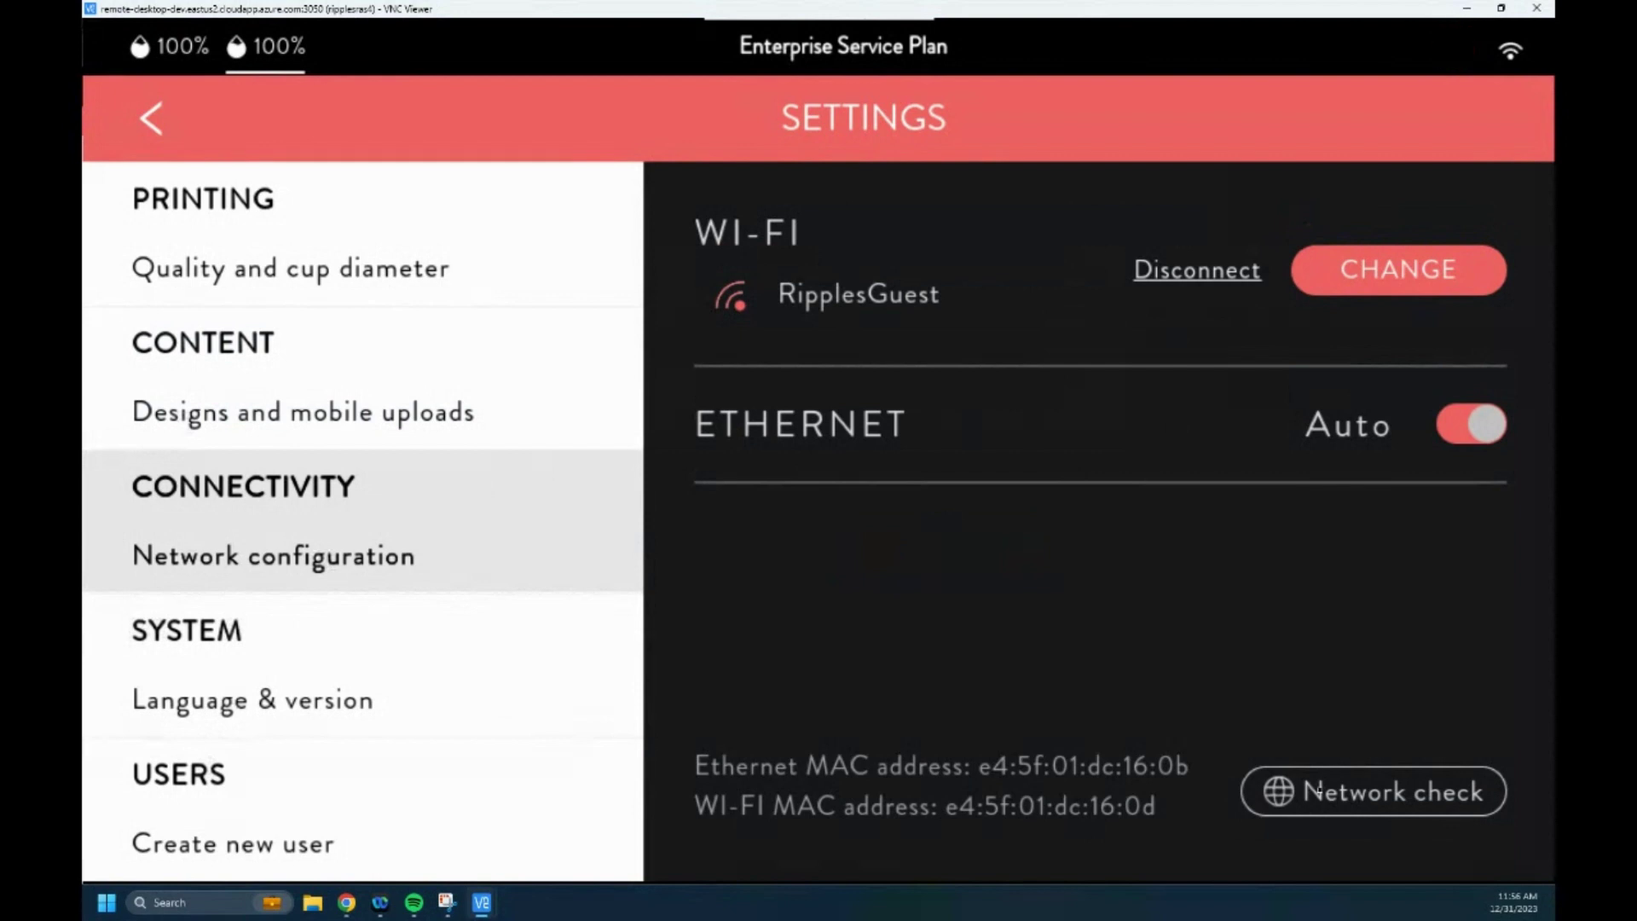
{"action": "left_click", "coordinate": [1318, 790]}
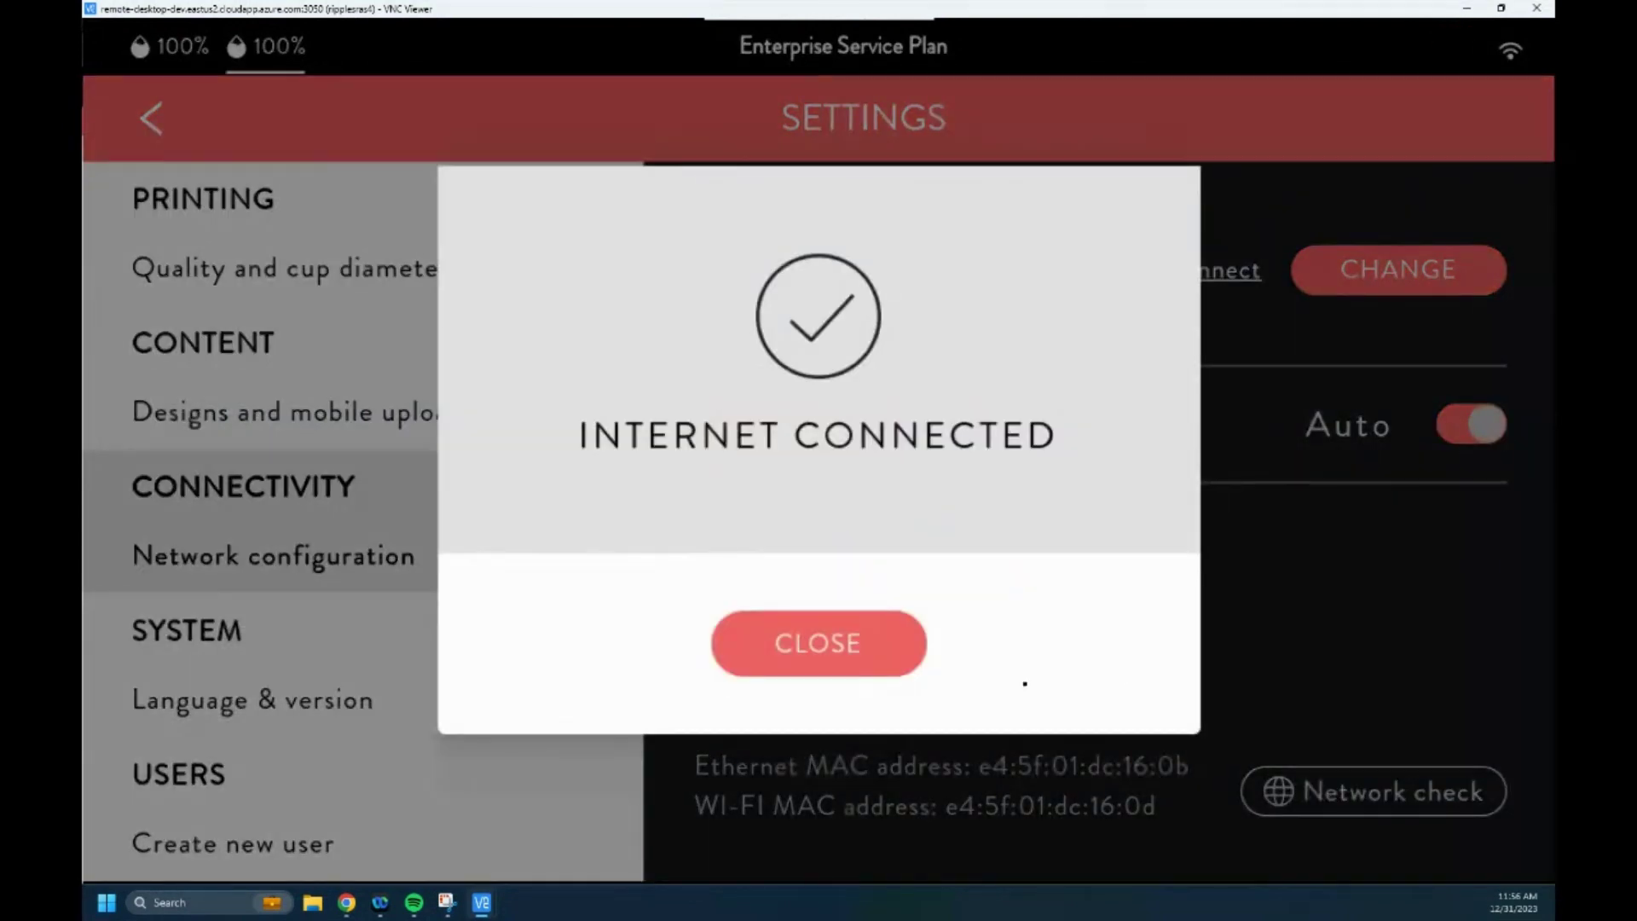
{"action": "left_click", "coordinate": [900, 651]}
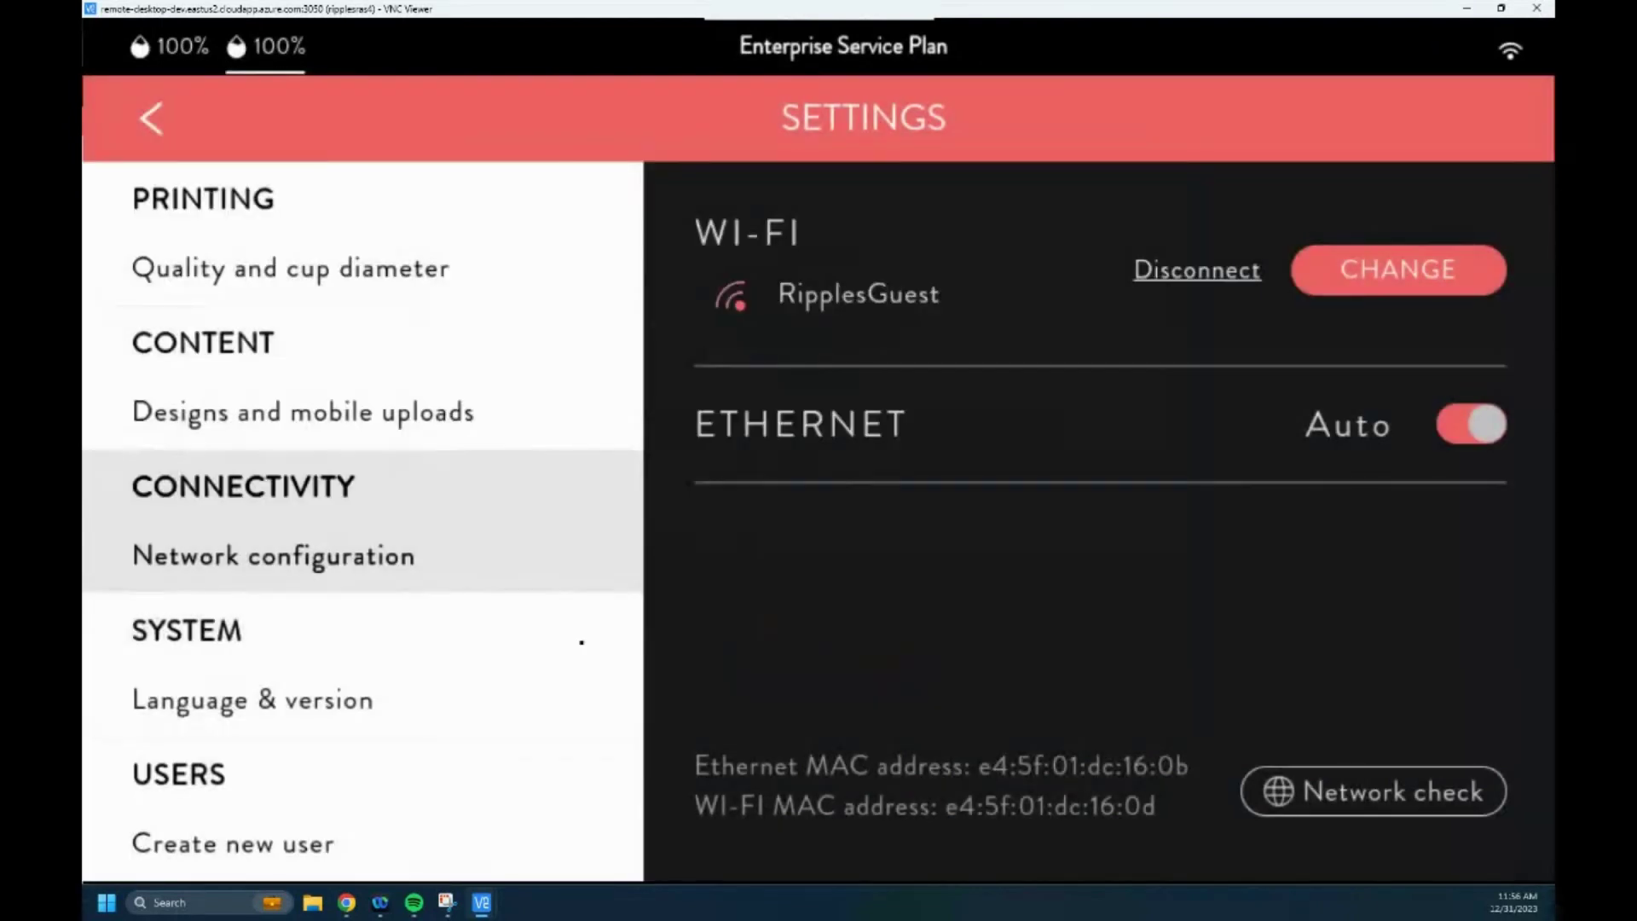
- Set the screen saver under System to appear after 30 minutes
{"action": "left_click", "coordinate": [522, 645]}
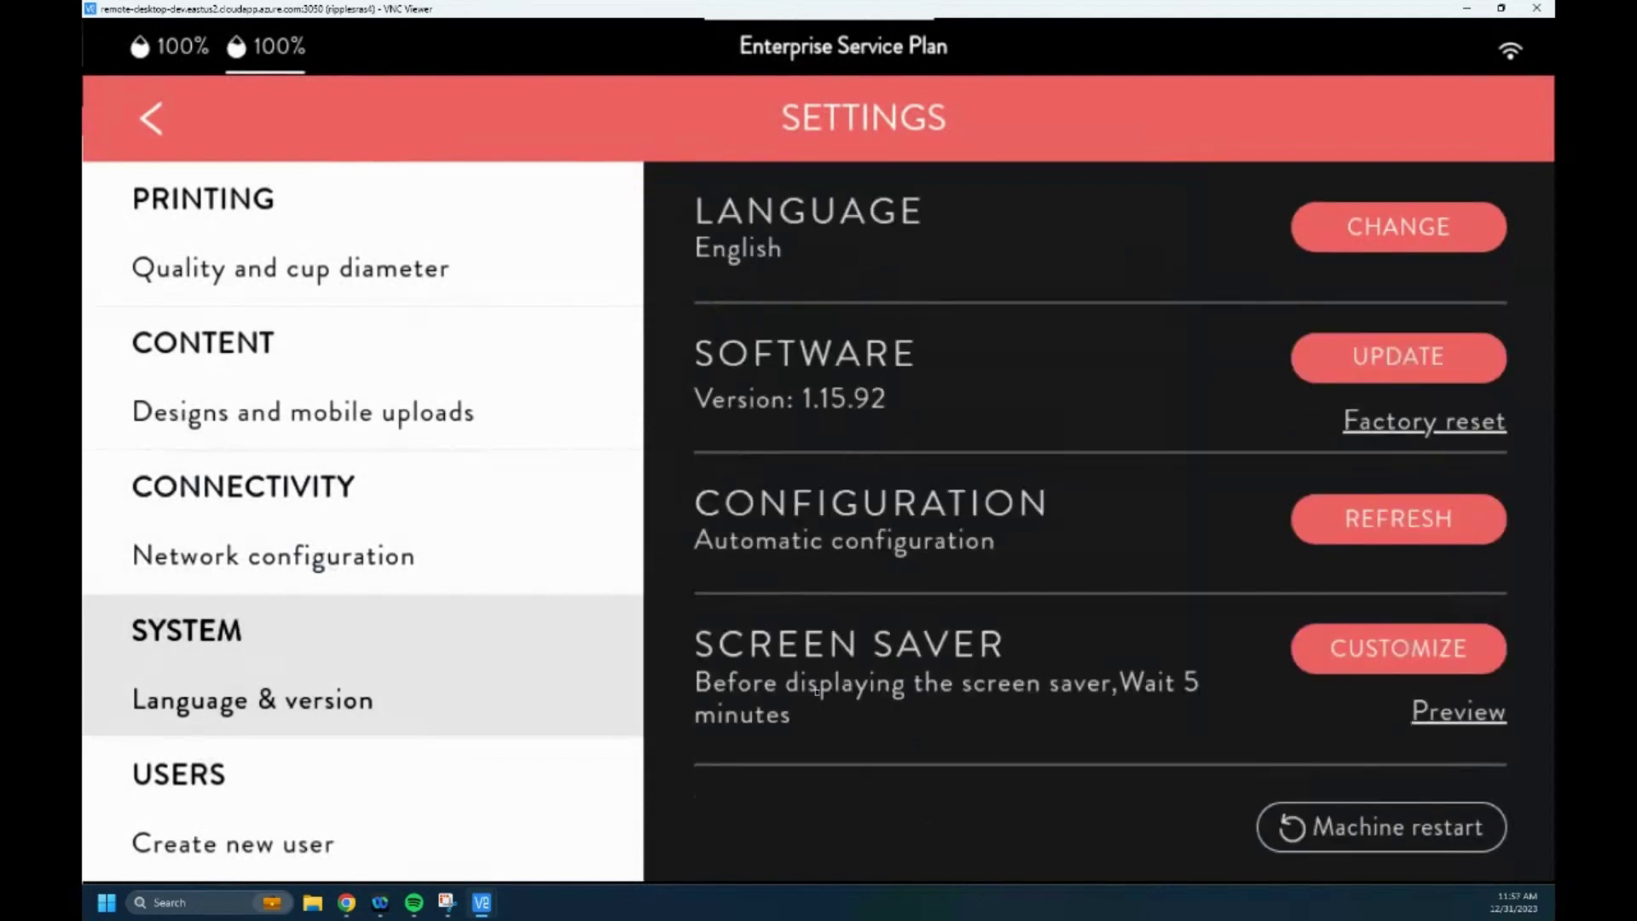
{"action": "left_click", "coordinate": [1350, 656]}
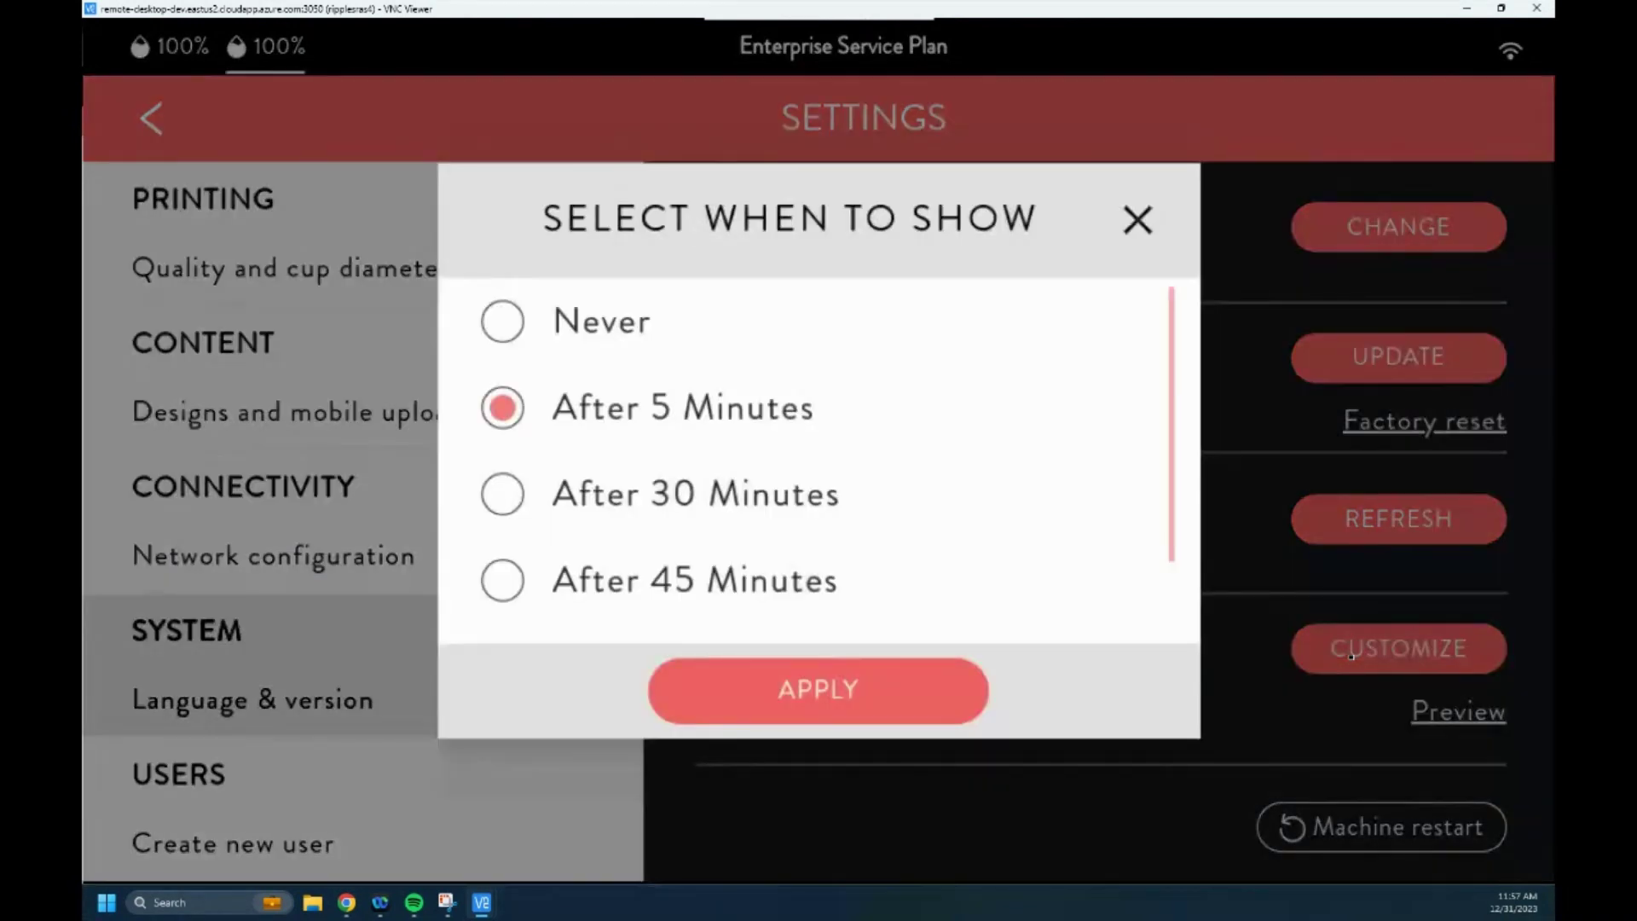
{"action": "left_click", "coordinate": [910, 692]}
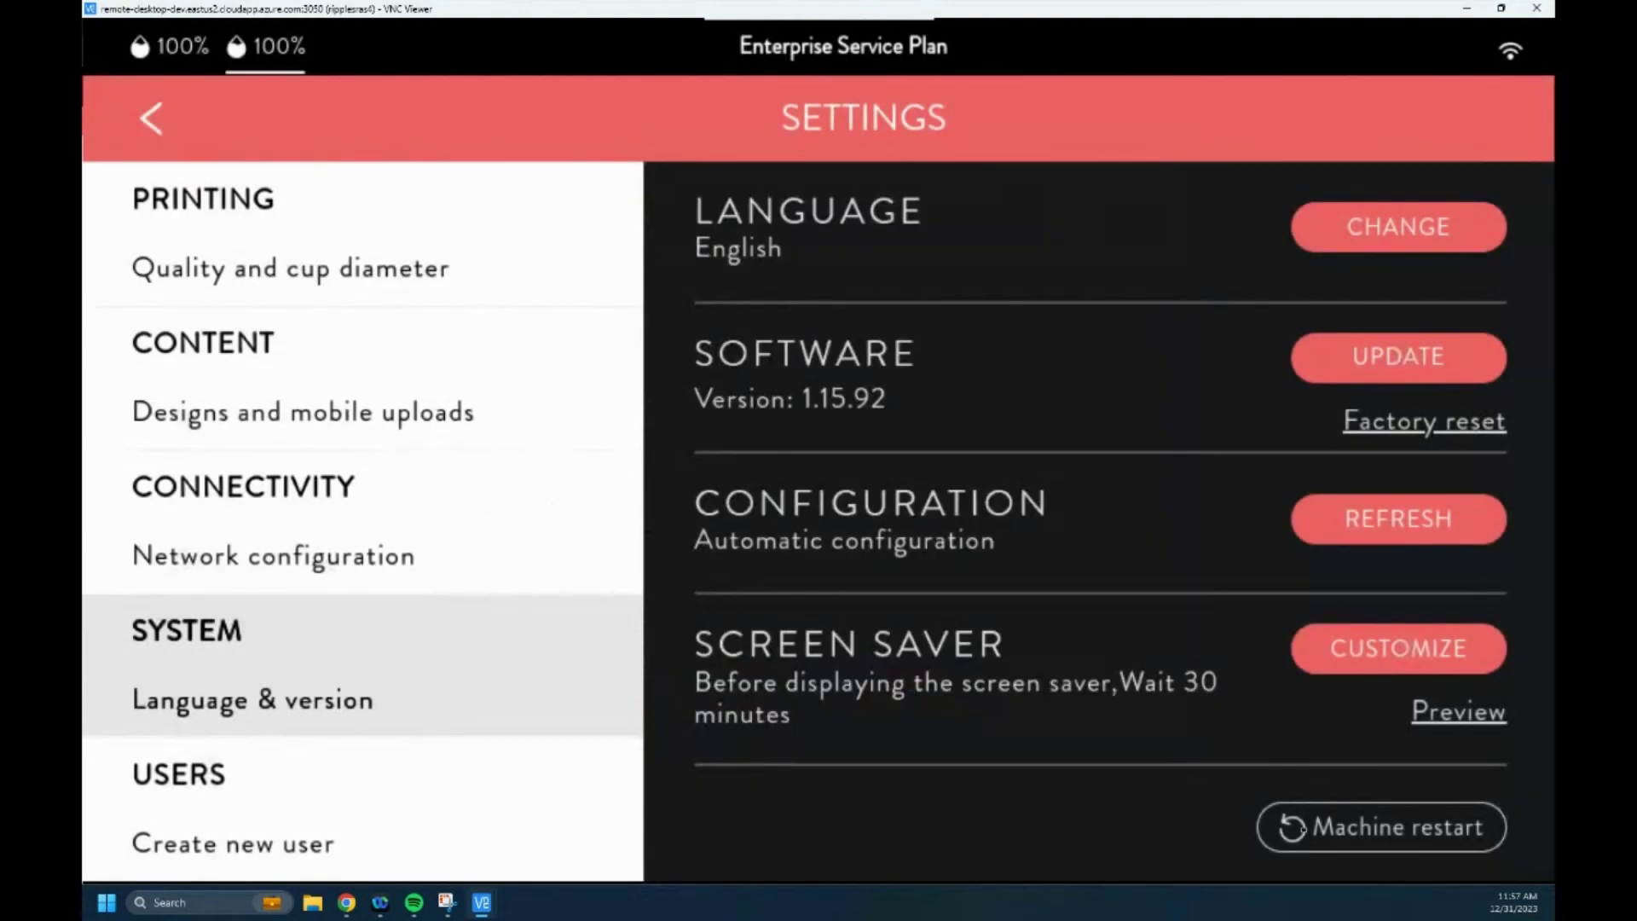
- Generate a new-user QR code in Users settings, then close it
{"action": "left_click", "coordinate": [373, 801]}
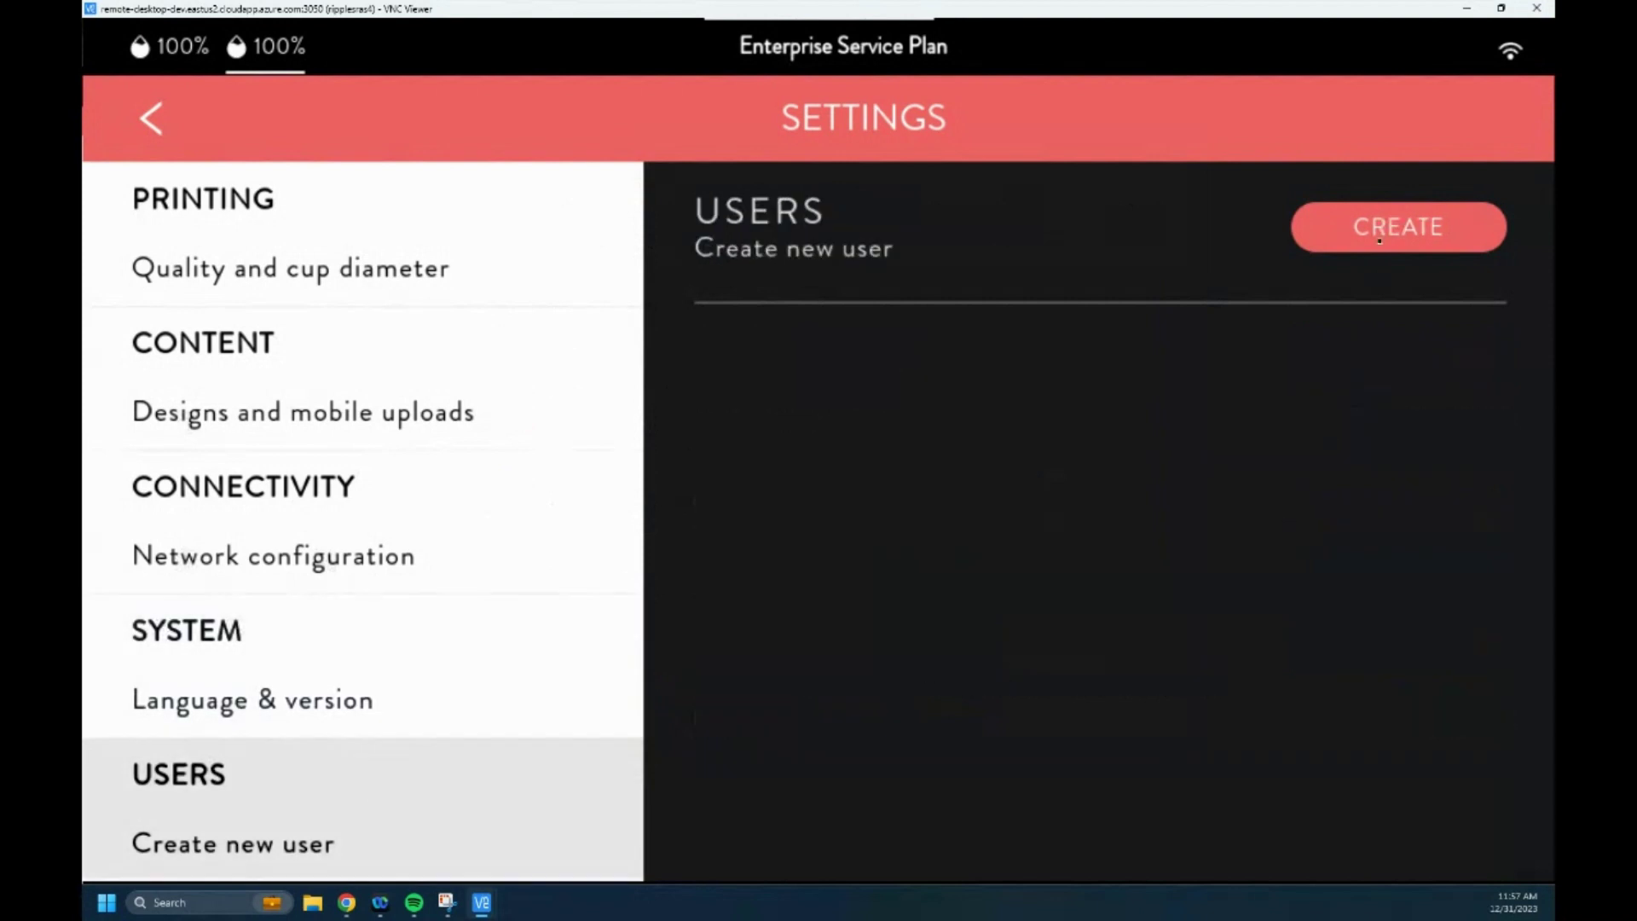
{"action": "left_click", "coordinate": [1379, 241]}
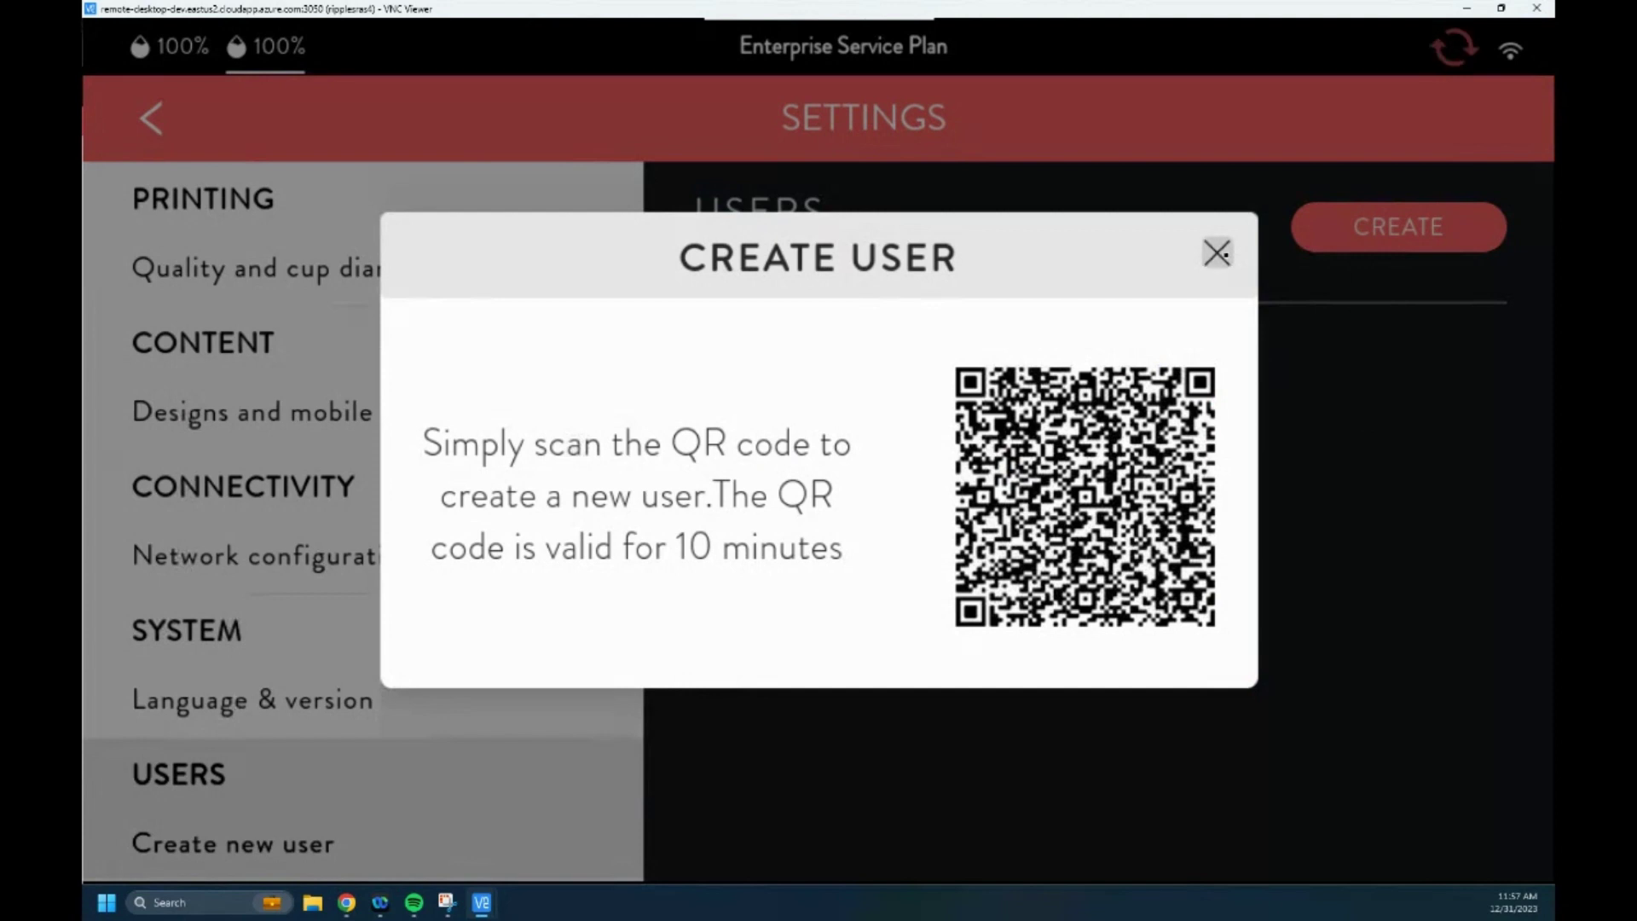
{"action": "left_click", "coordinate": [1215, 254]}
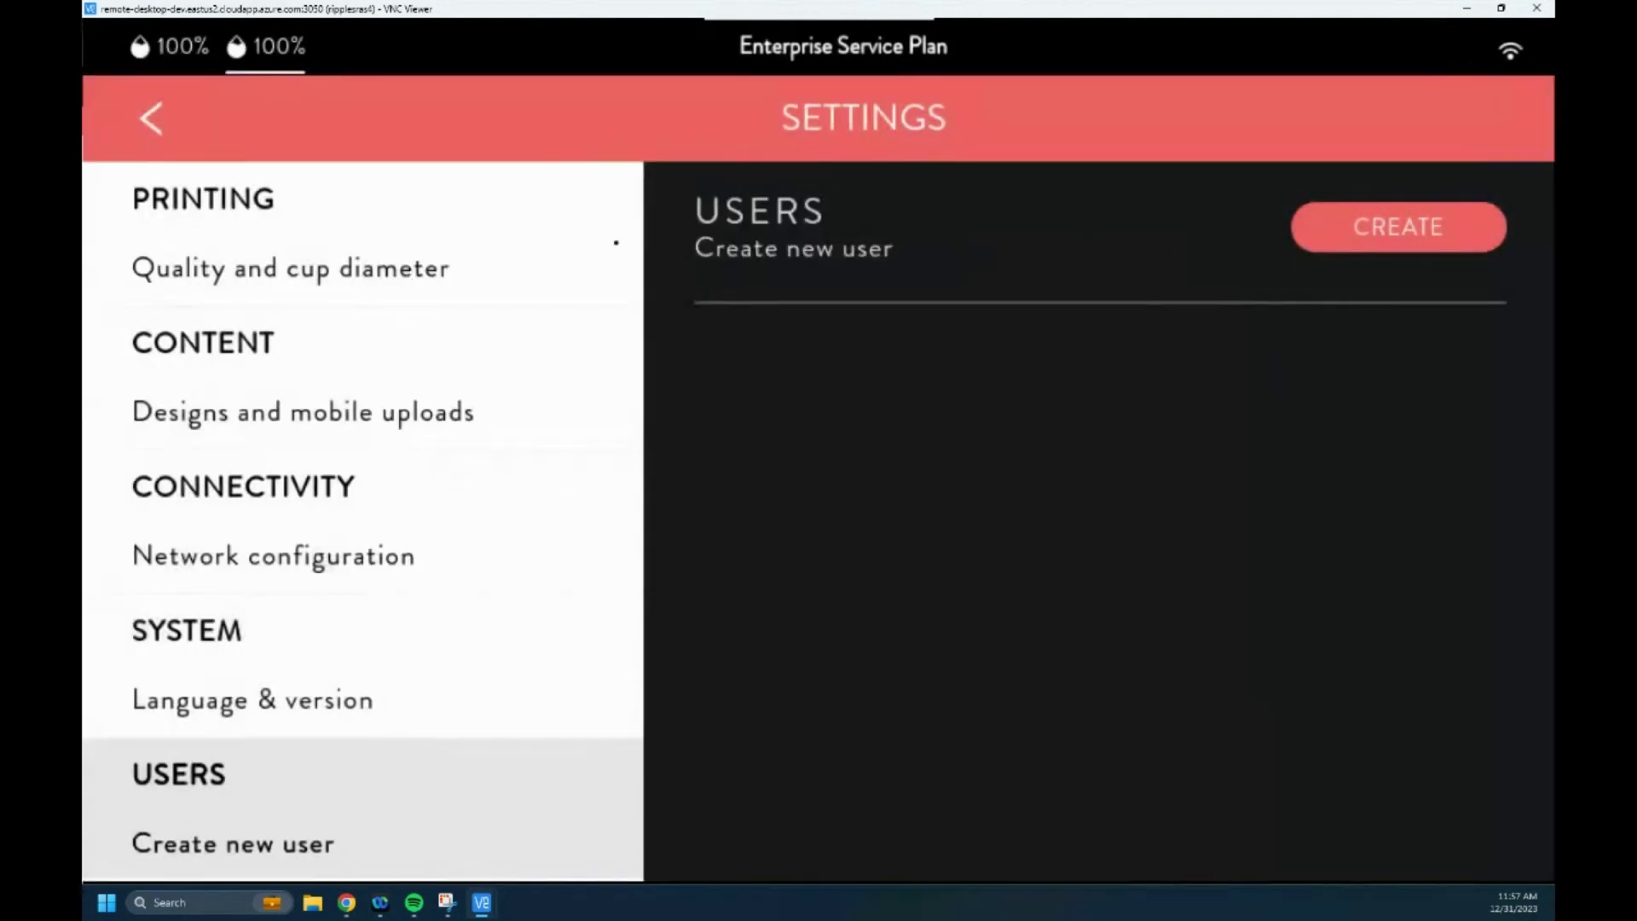
- Browse the Troubleshoot print-result cards on the maintenance page, then close them
{"action": "left_click", "coordinate": [151, 119]}
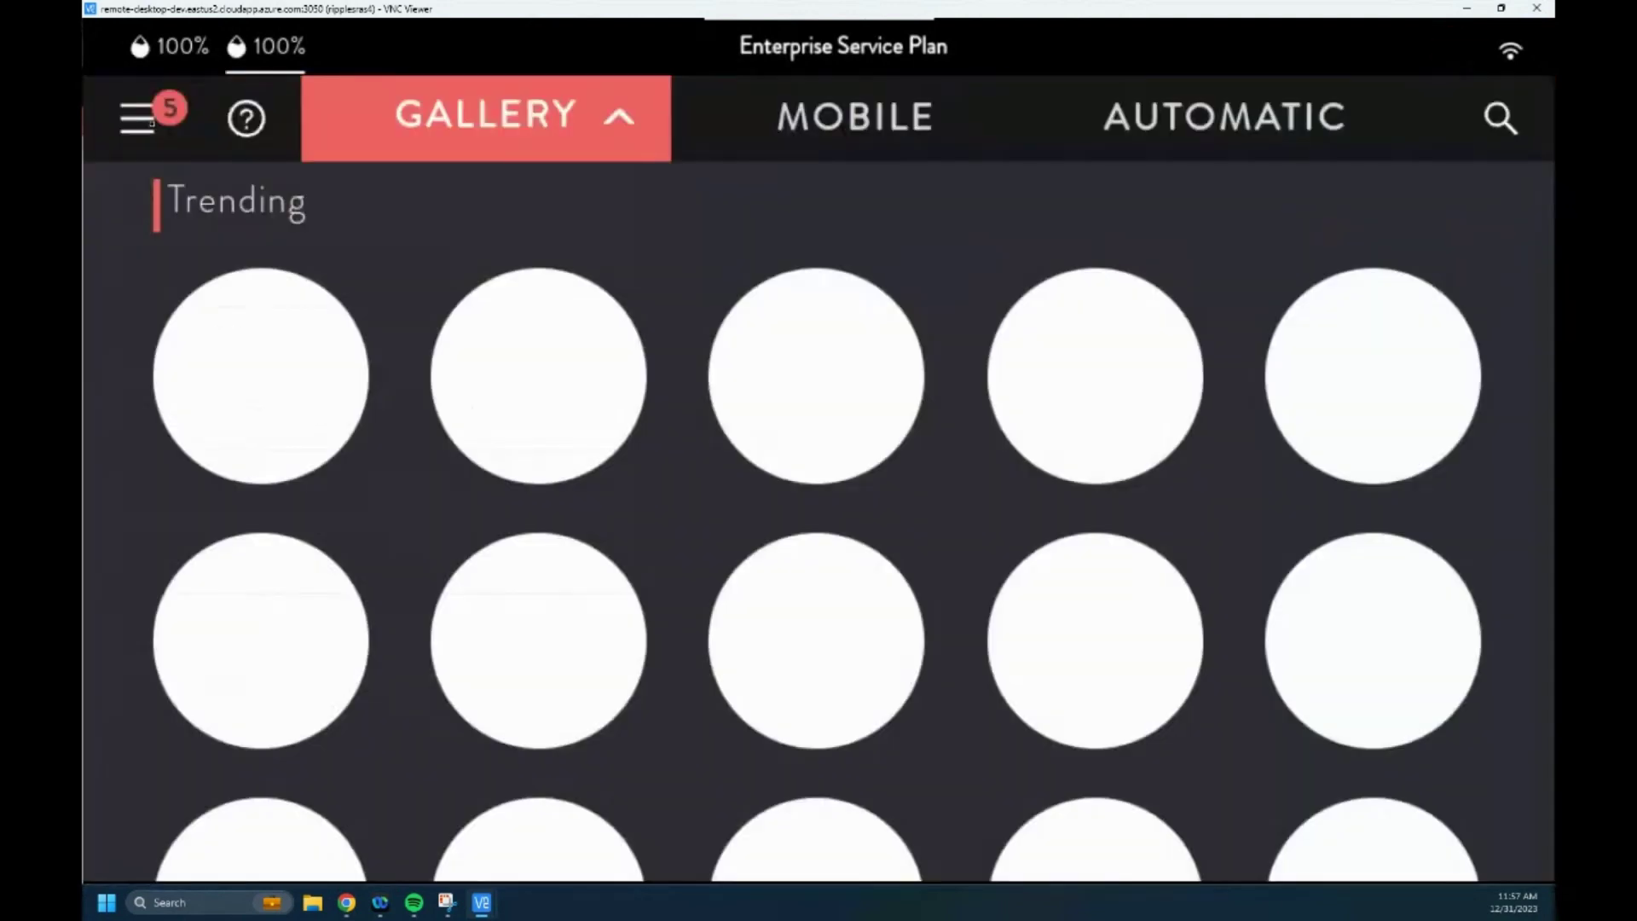
{"action": "left_click", "coordinate": [141, 119]}
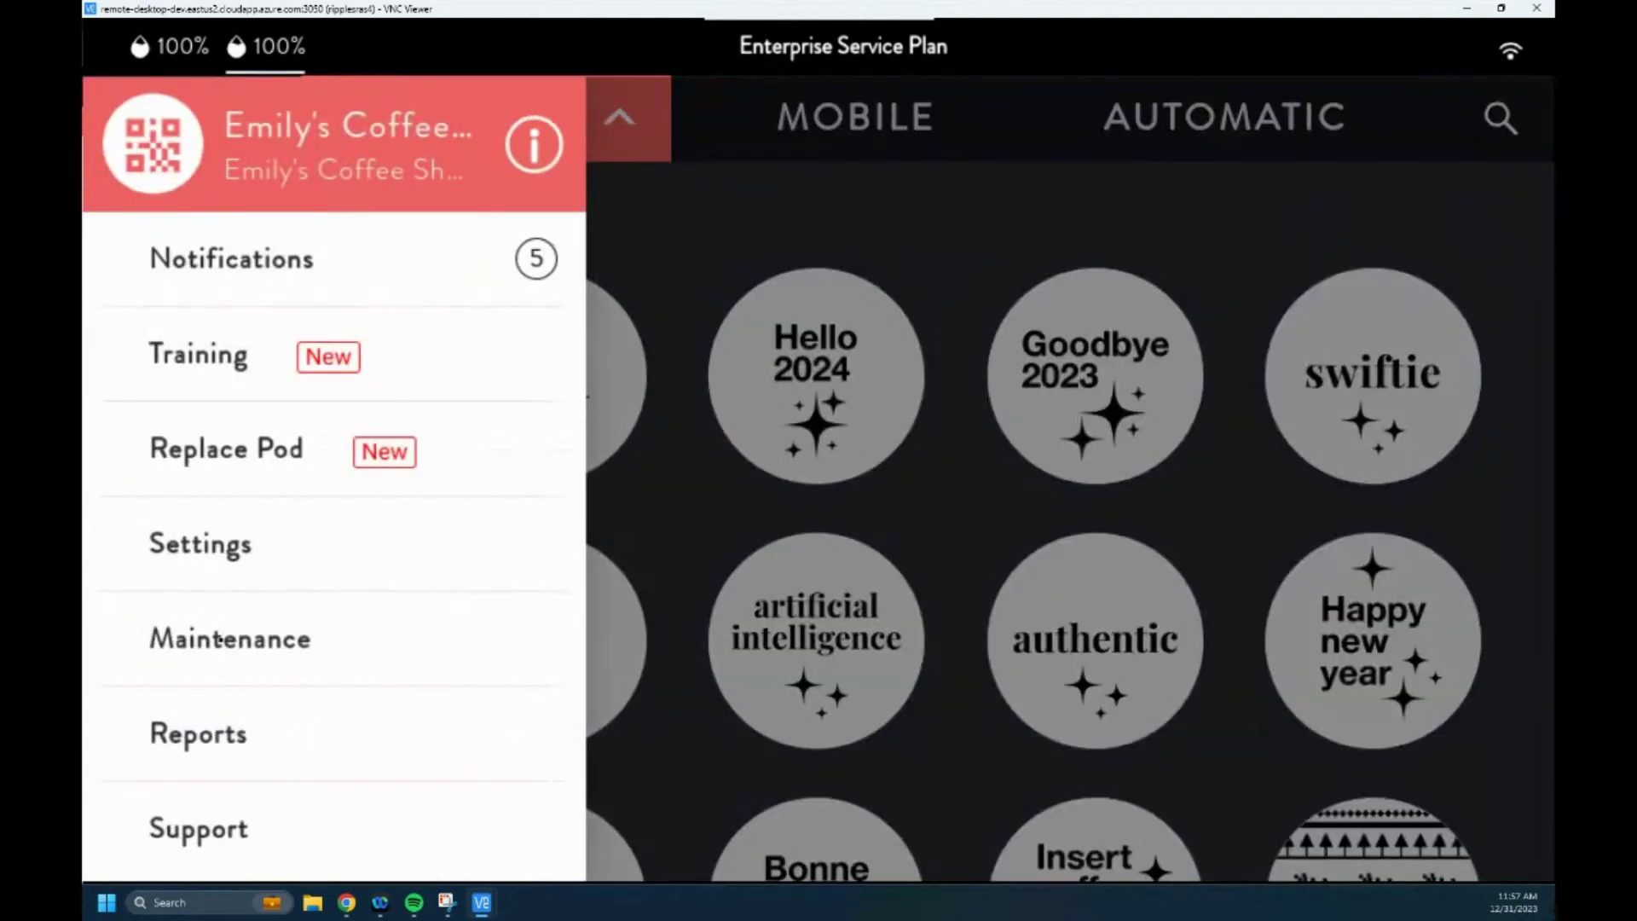
{"action": "left_click", "coordinate": [219, 639]}
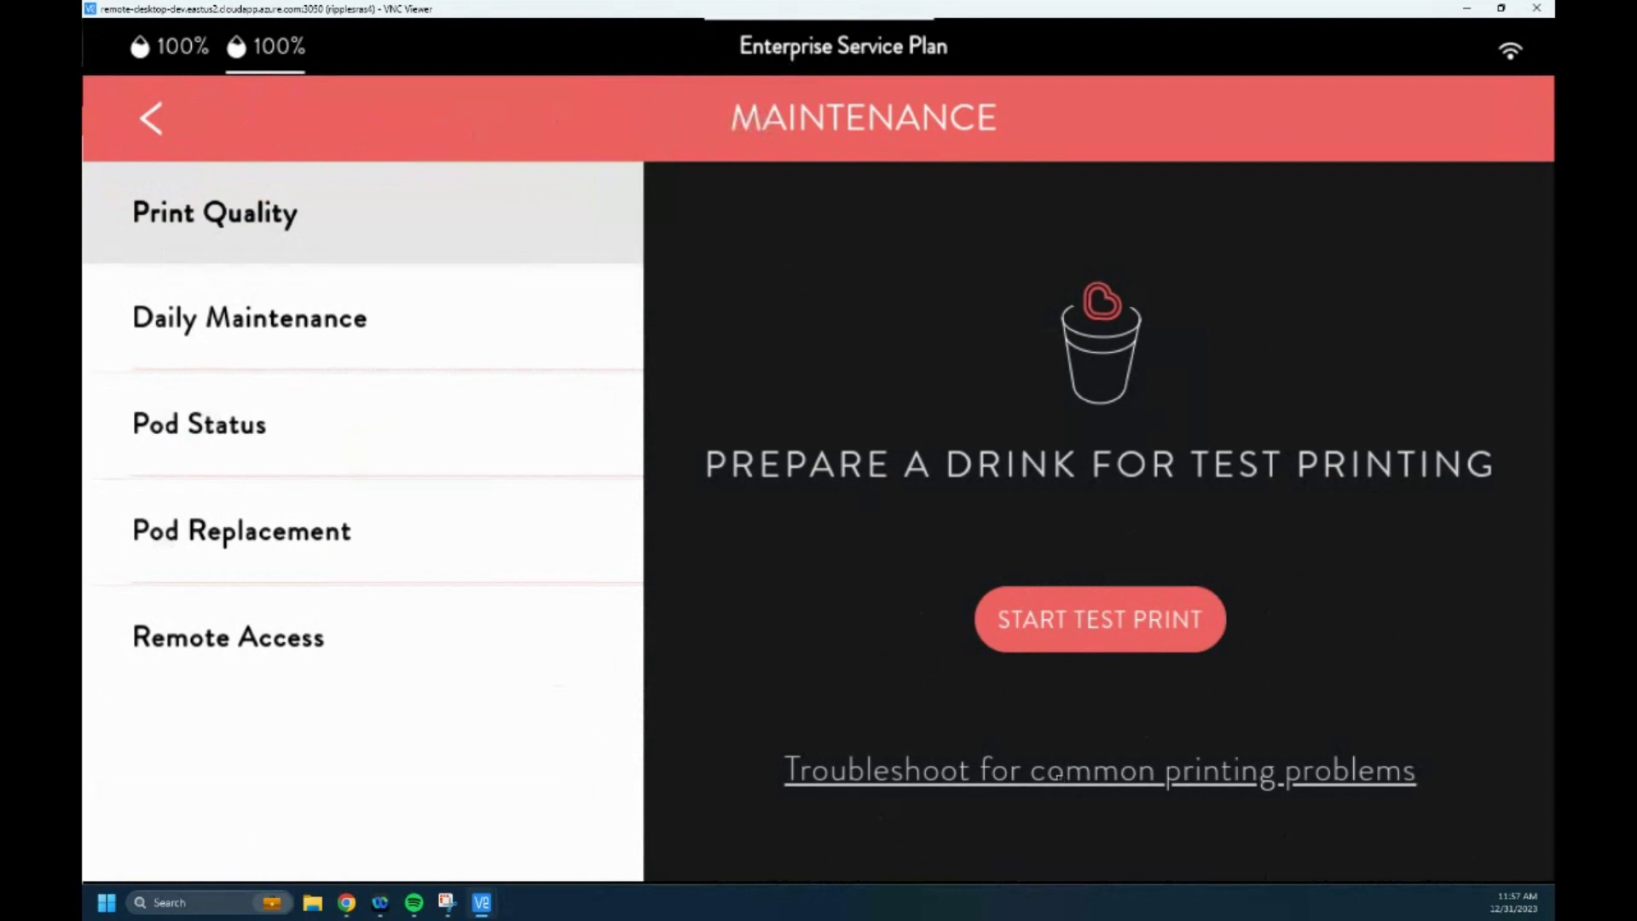
{"action": "left_click", "coordinate": [1055, 771]}
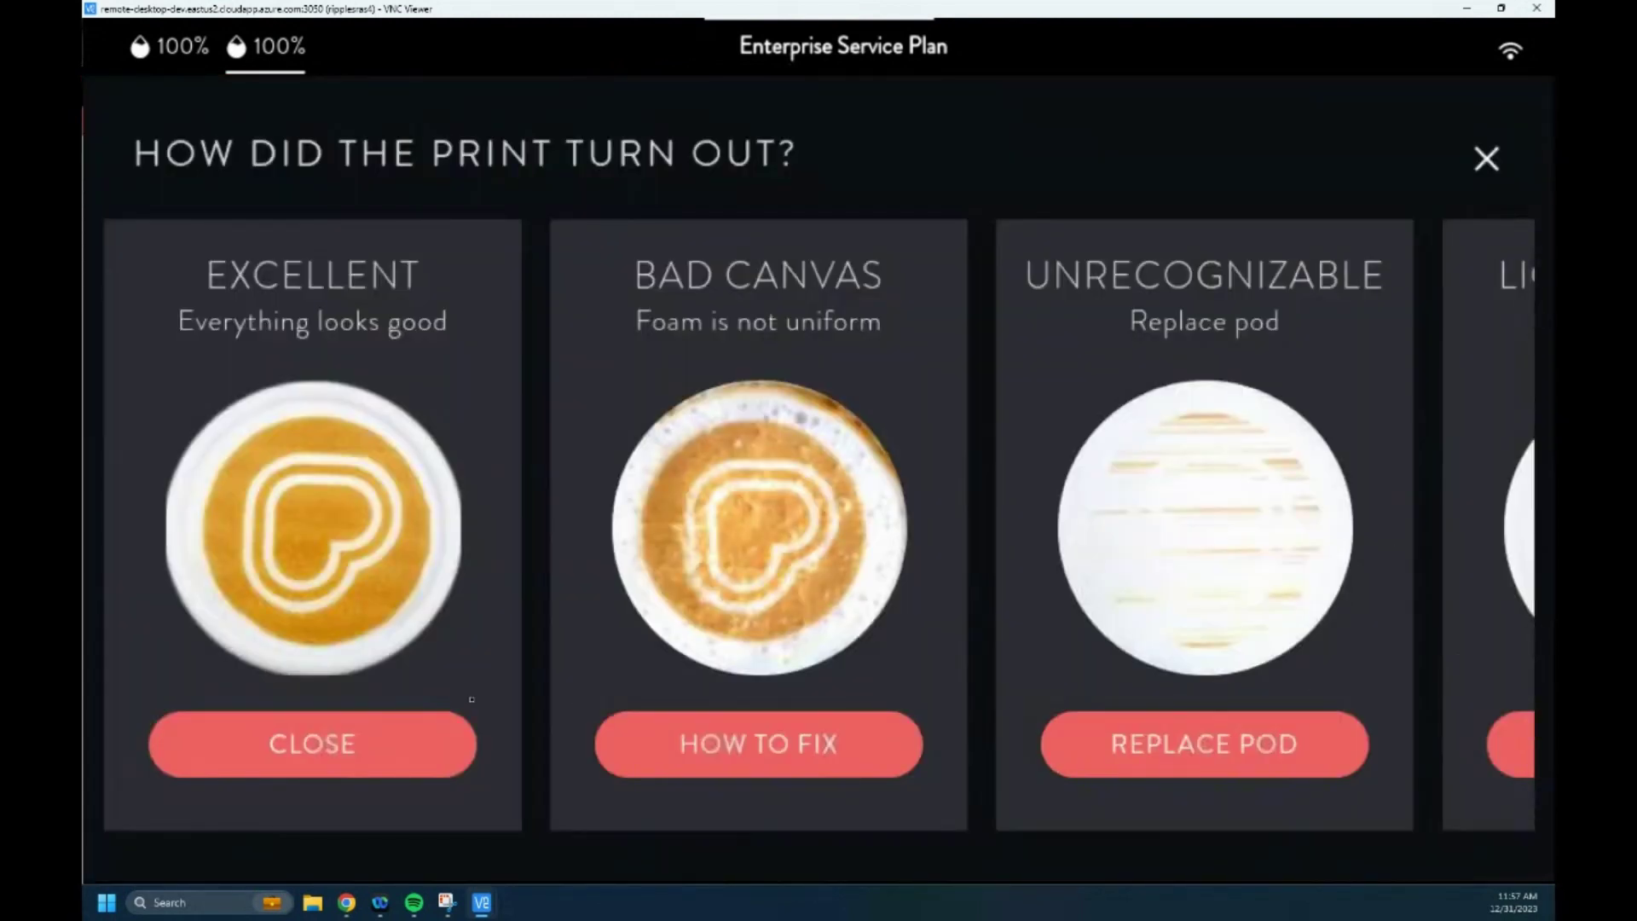
{"action": "scroll", "coordinate": [931, 611], "scroll_direction": "right", "scroll_amount": 5}
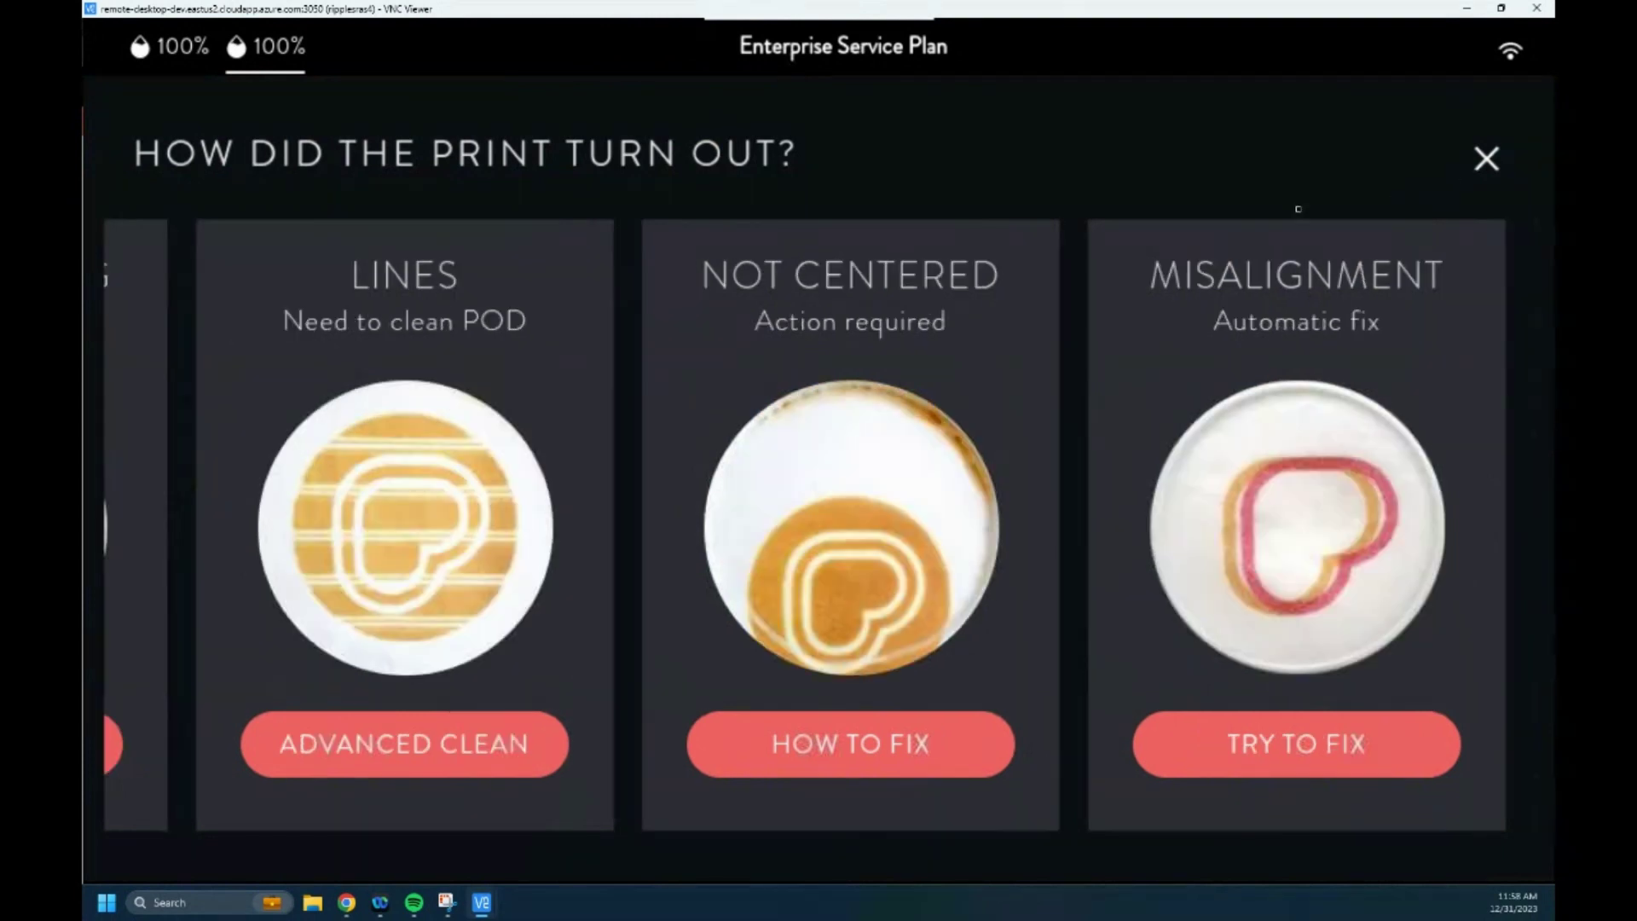
{"action": "key", "text": "Escape"}
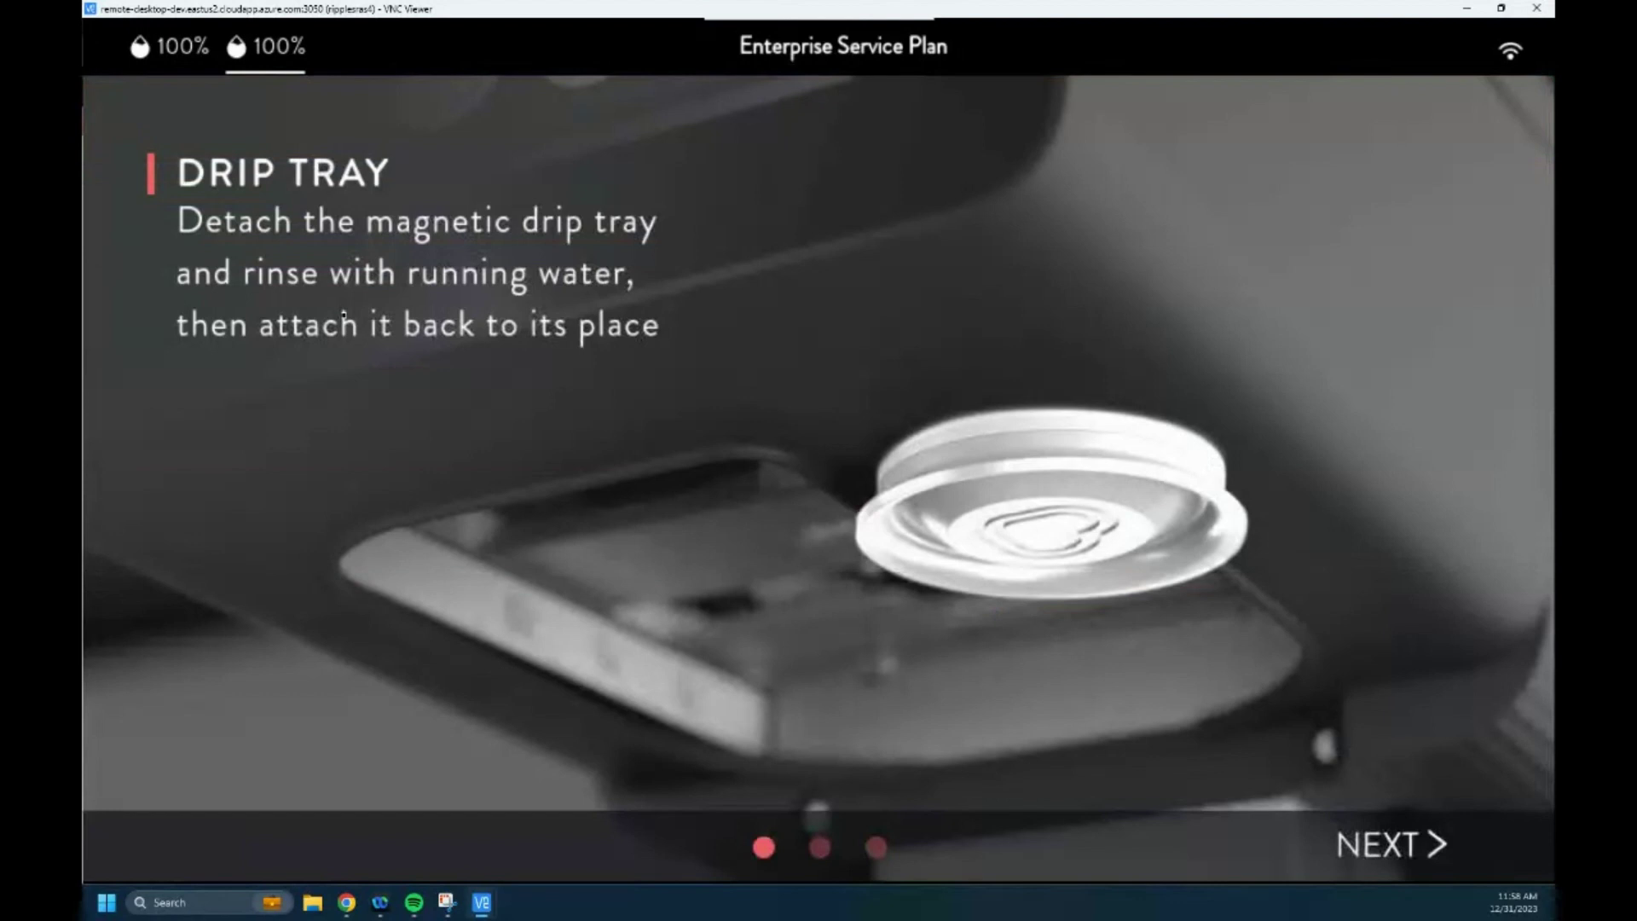
- Step through the Daily Maintenance cleaning tutorial to the end and finish it
{"action": "left_click", "coordinate": [599, 358]}
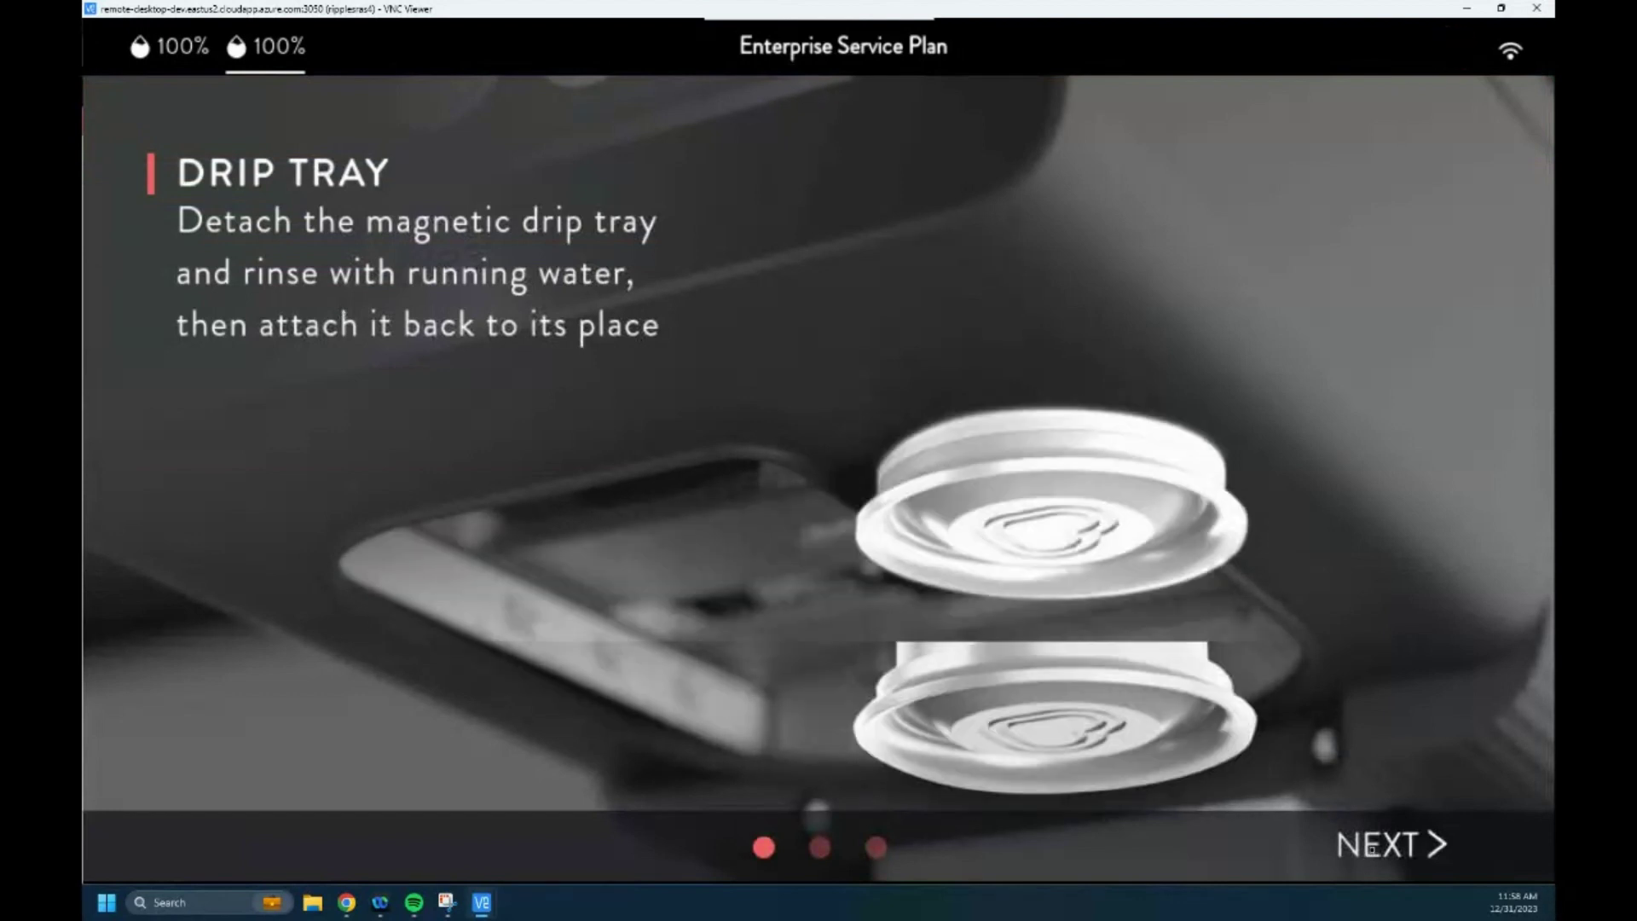
{"action": "left_click", "coordinate": [1372, 848]}
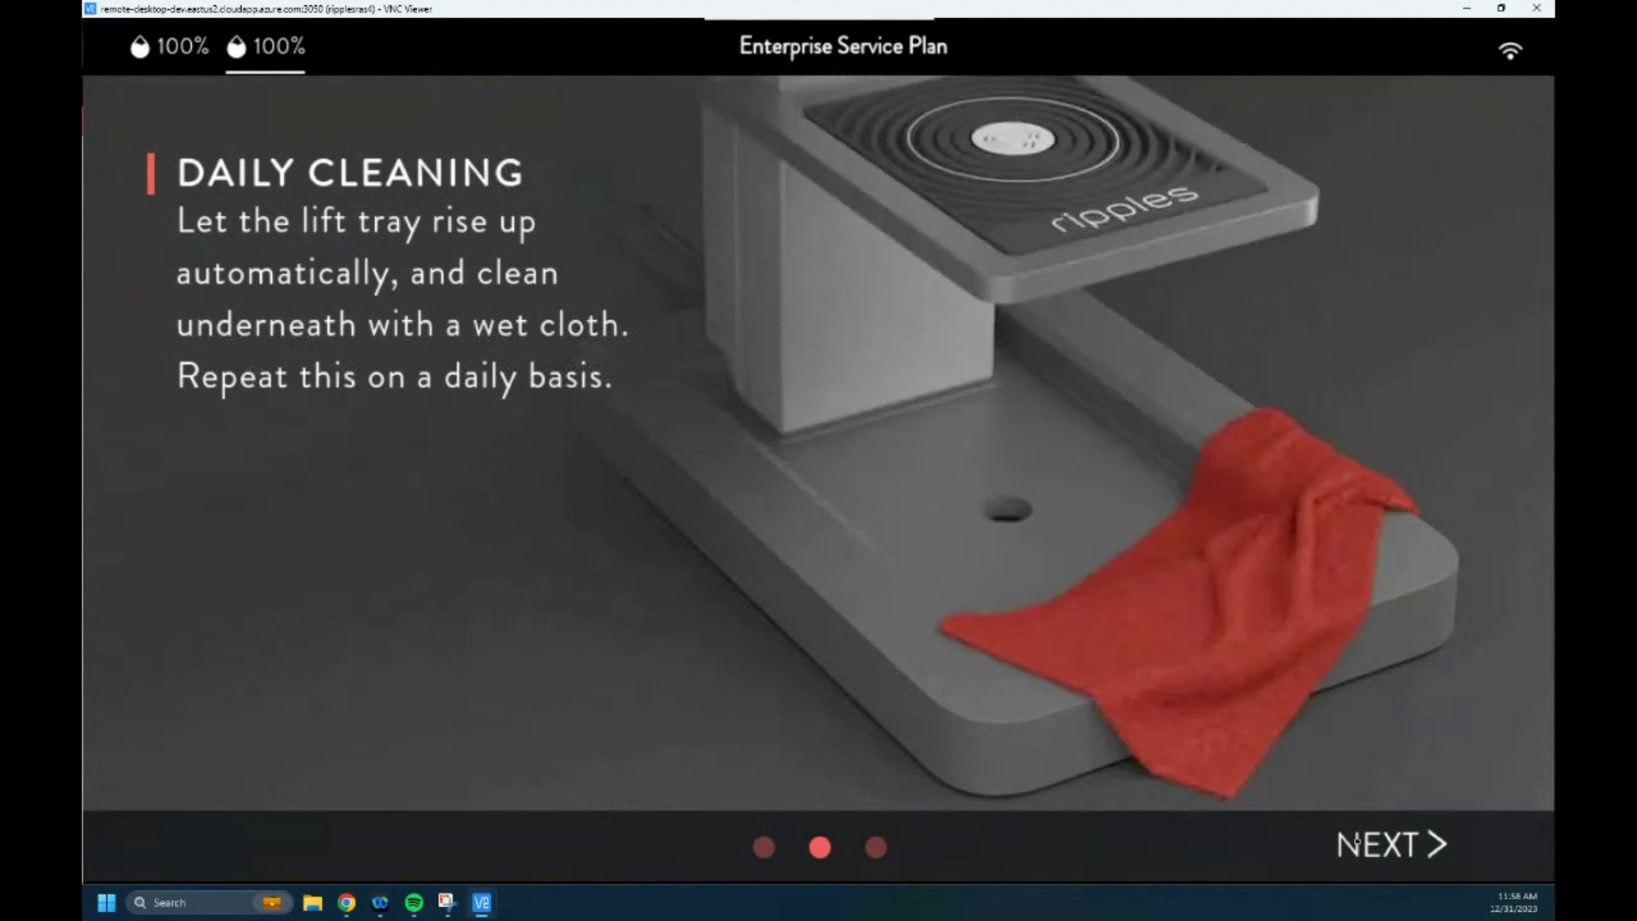
{"action": "left_click", "coordinate": [1357, 841]}
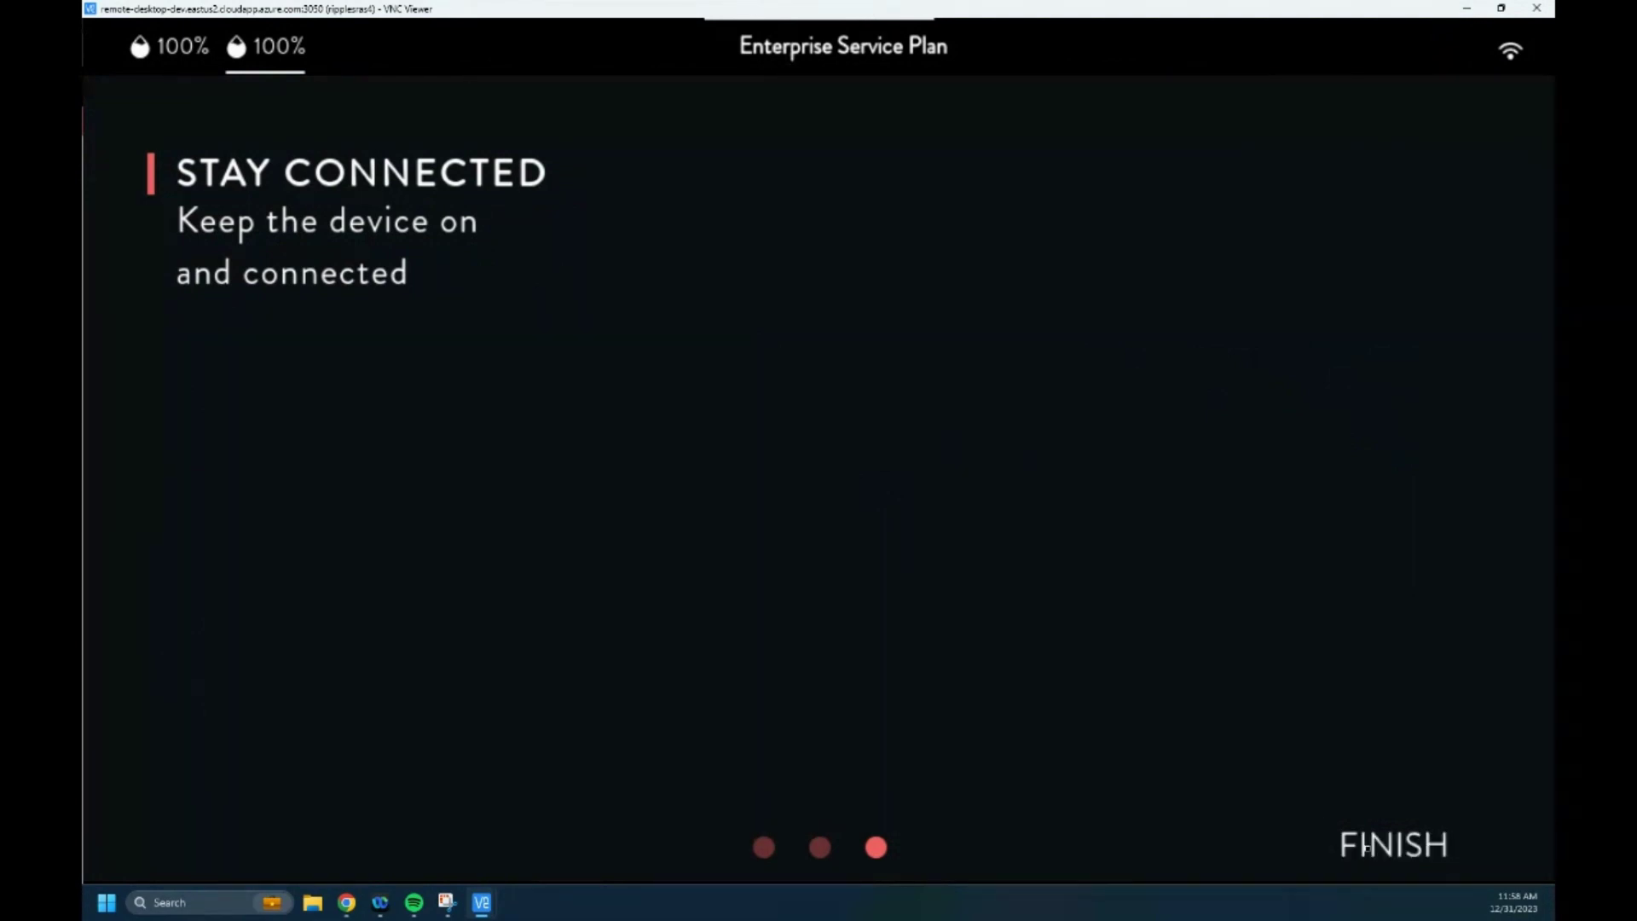
{"action": "left_click", "coordinate": [1365, 847]}
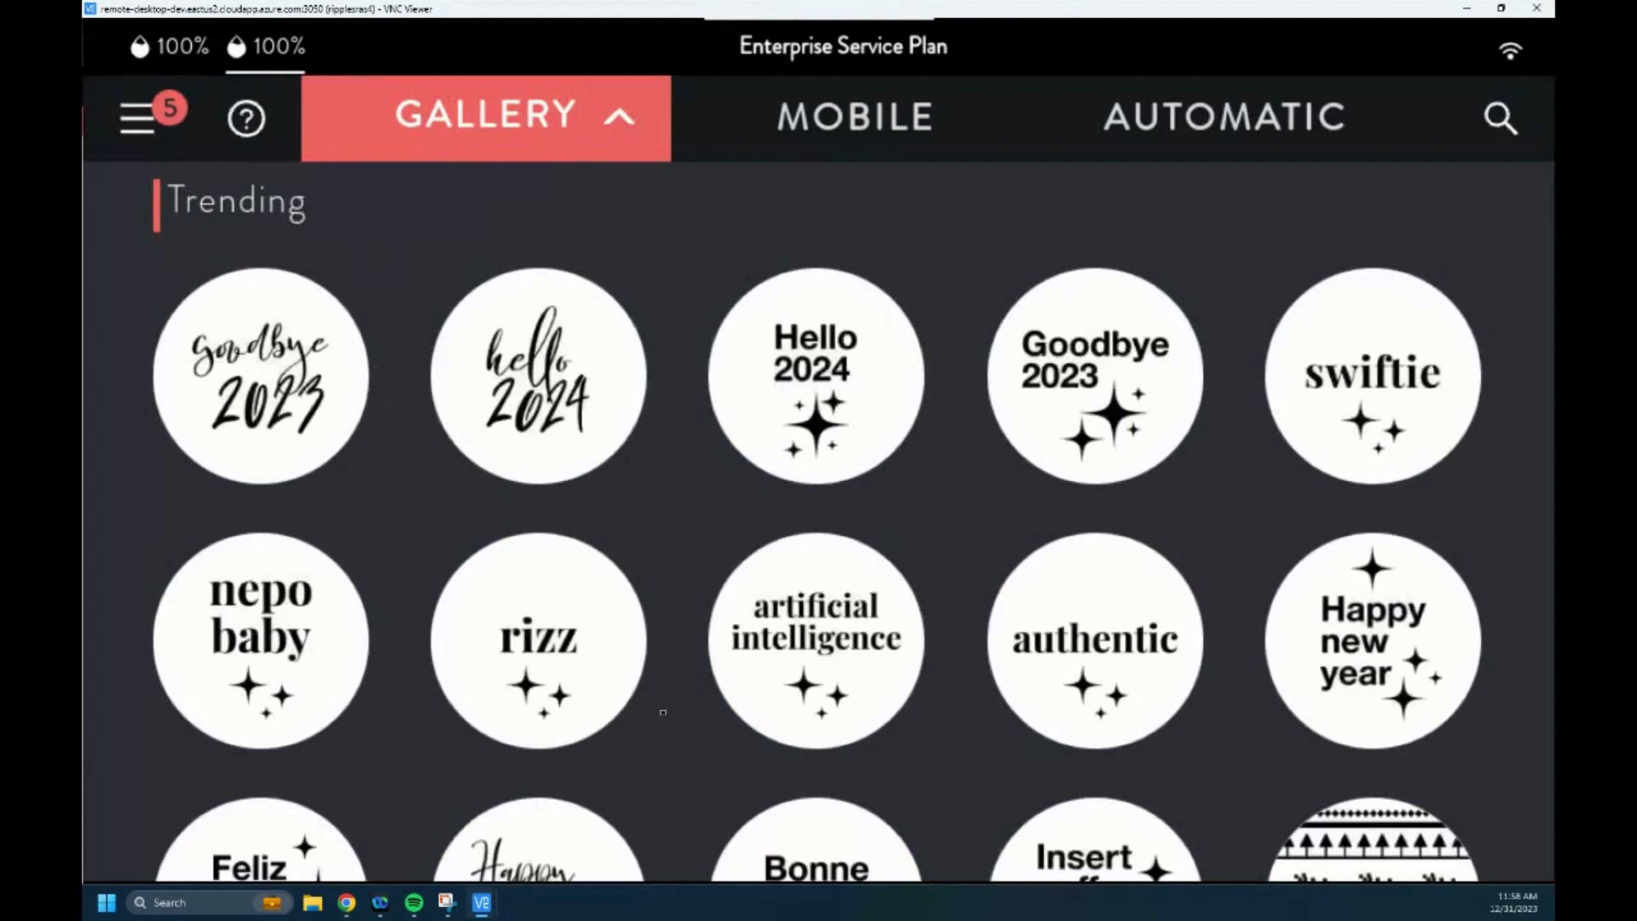
{"action": "left_click", "coordinate": [141, 133]}
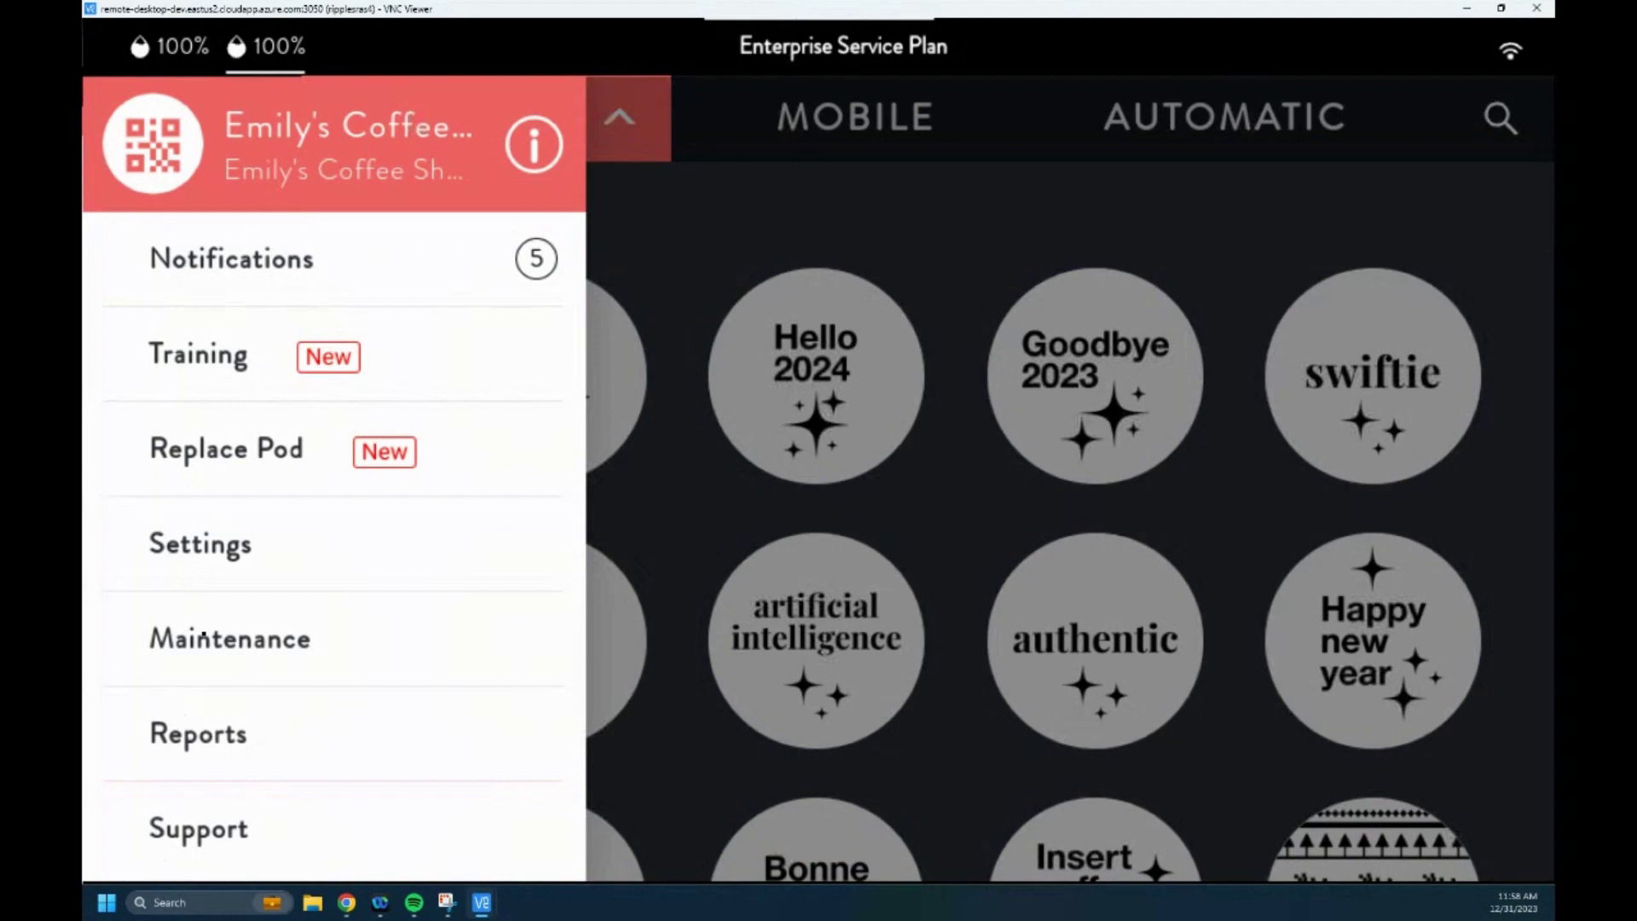
{"action": "left_click", "coordinate": [204, 635]}
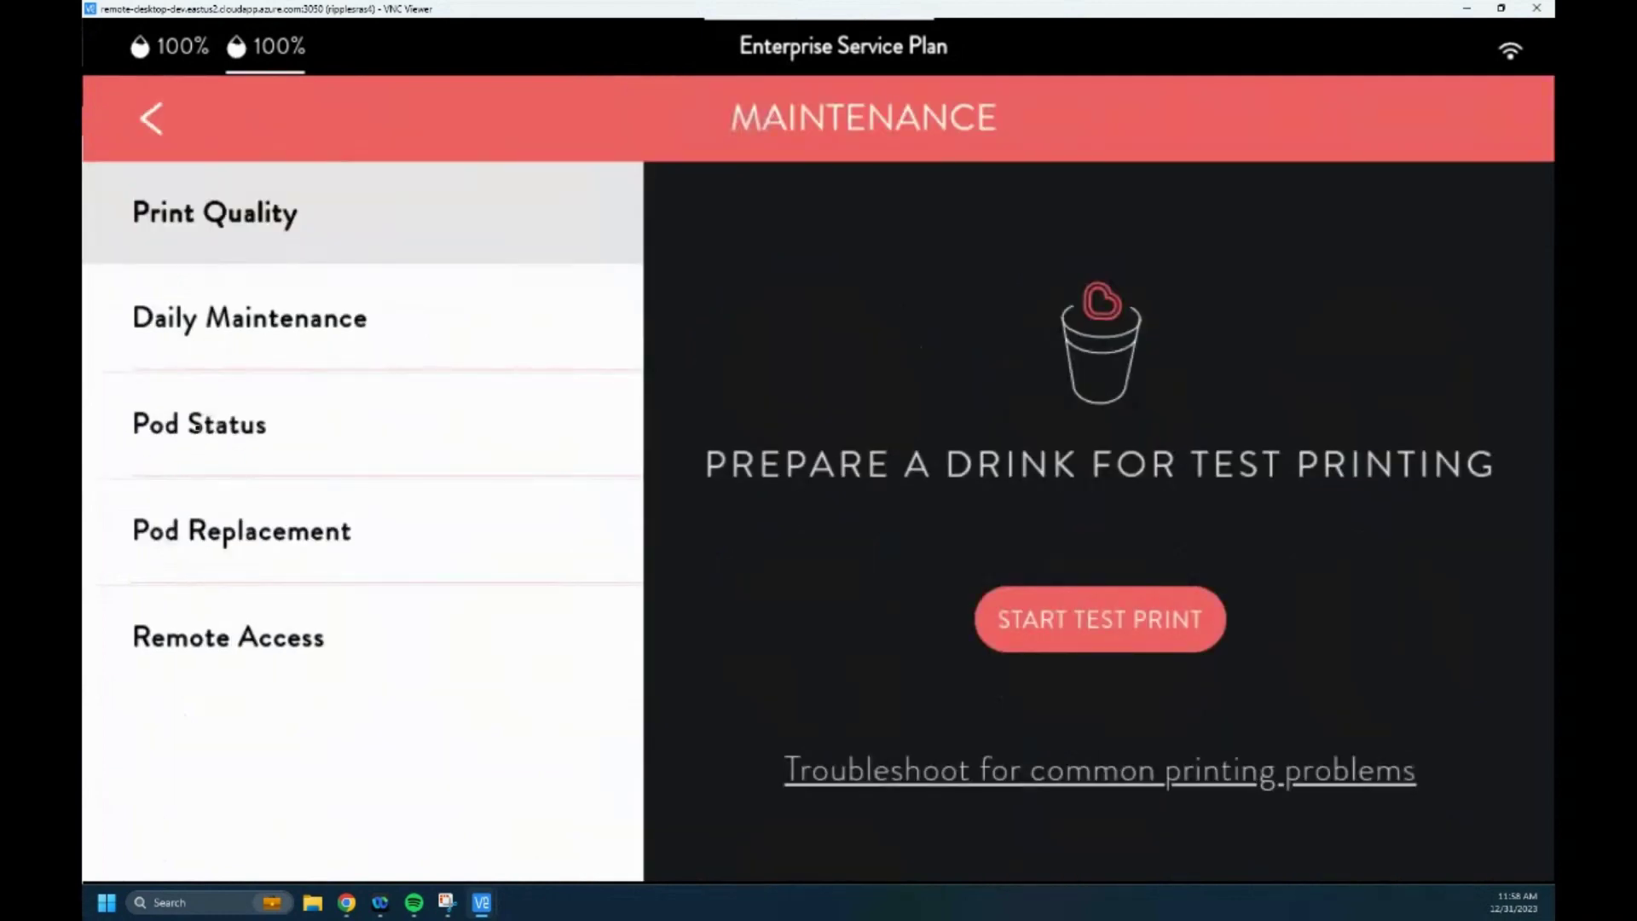
{"action": "left_click", "coordinate": [196, 424]}
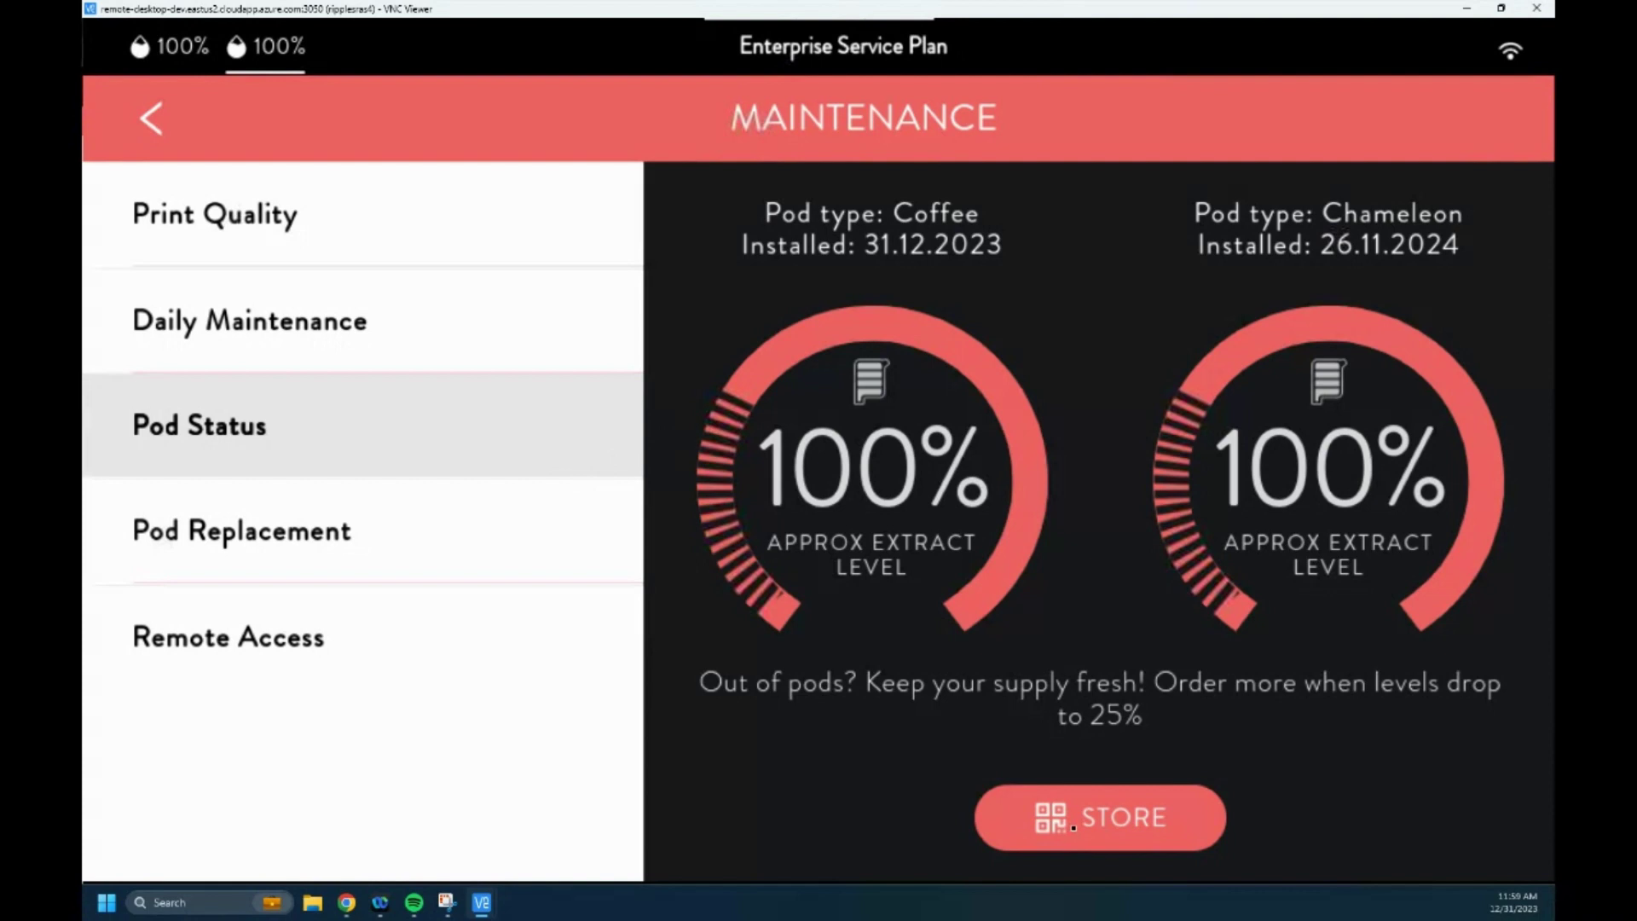
{"action": "left_click", "coordinate": [1073, 828]}
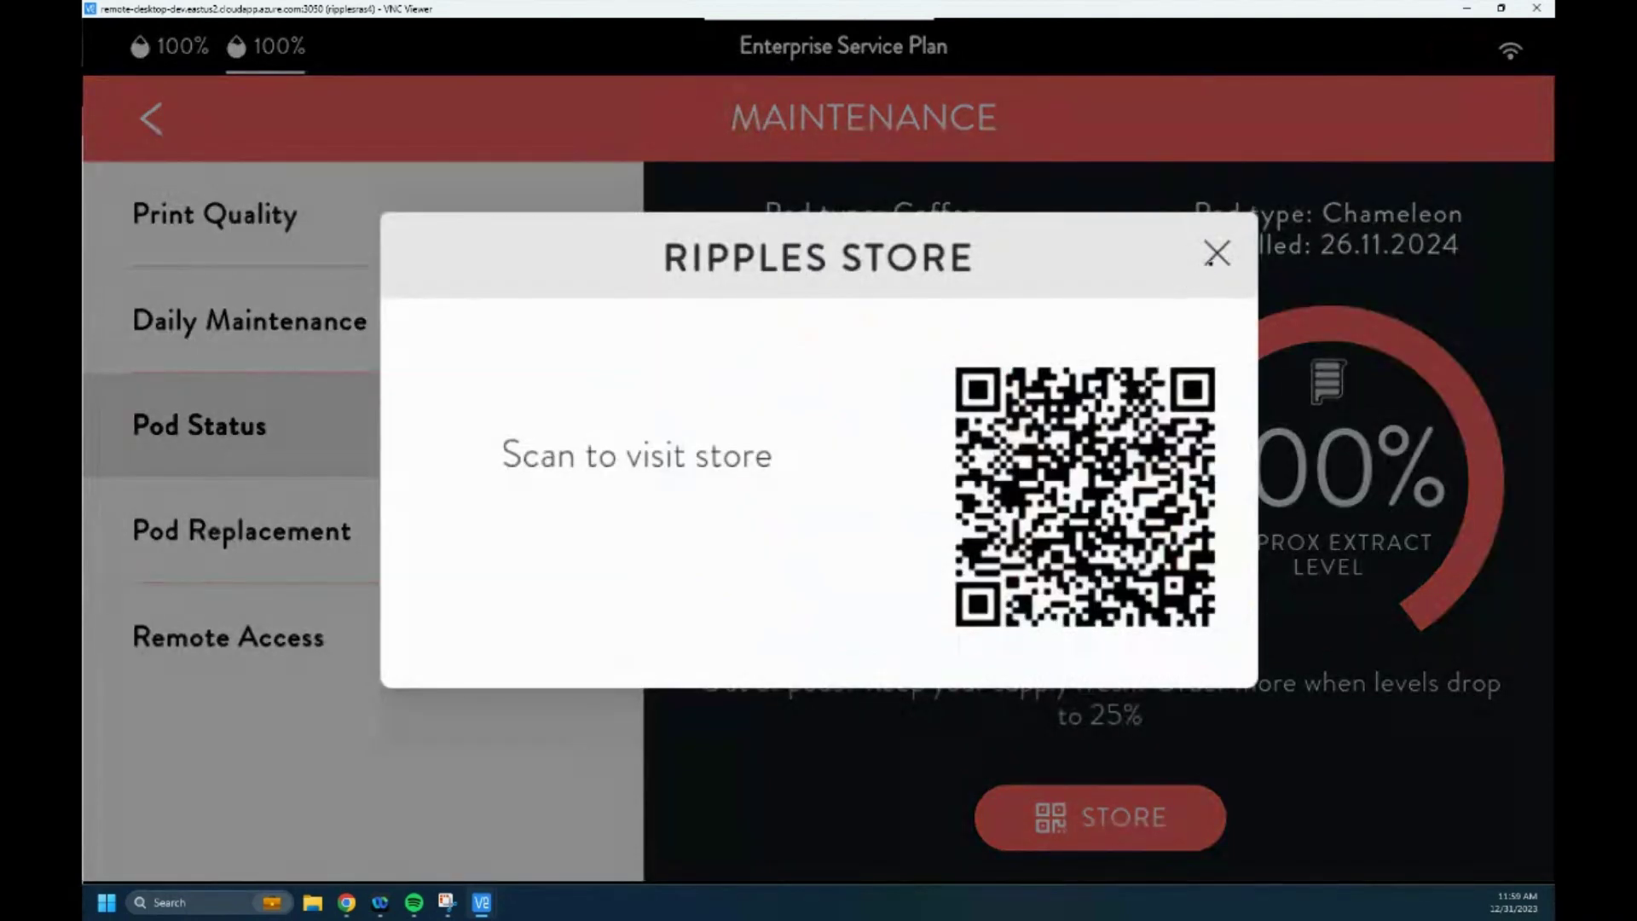
{"action": "left_click", "coordinate": [1204, 256]}
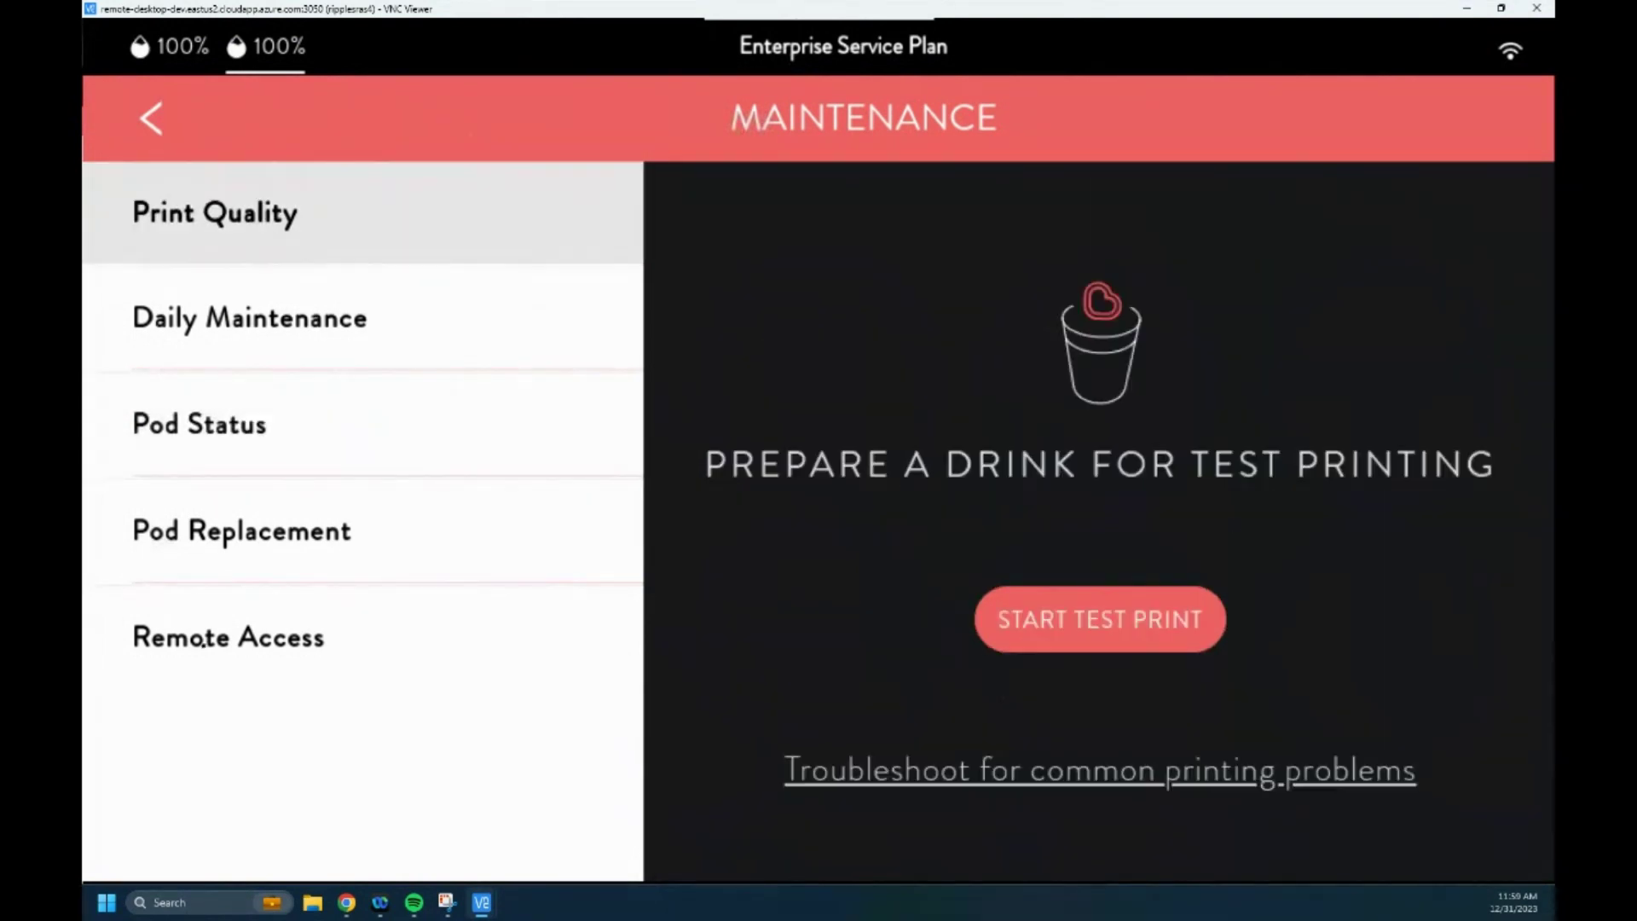
{"action": "left_click", "coordinate": [199, 645]}
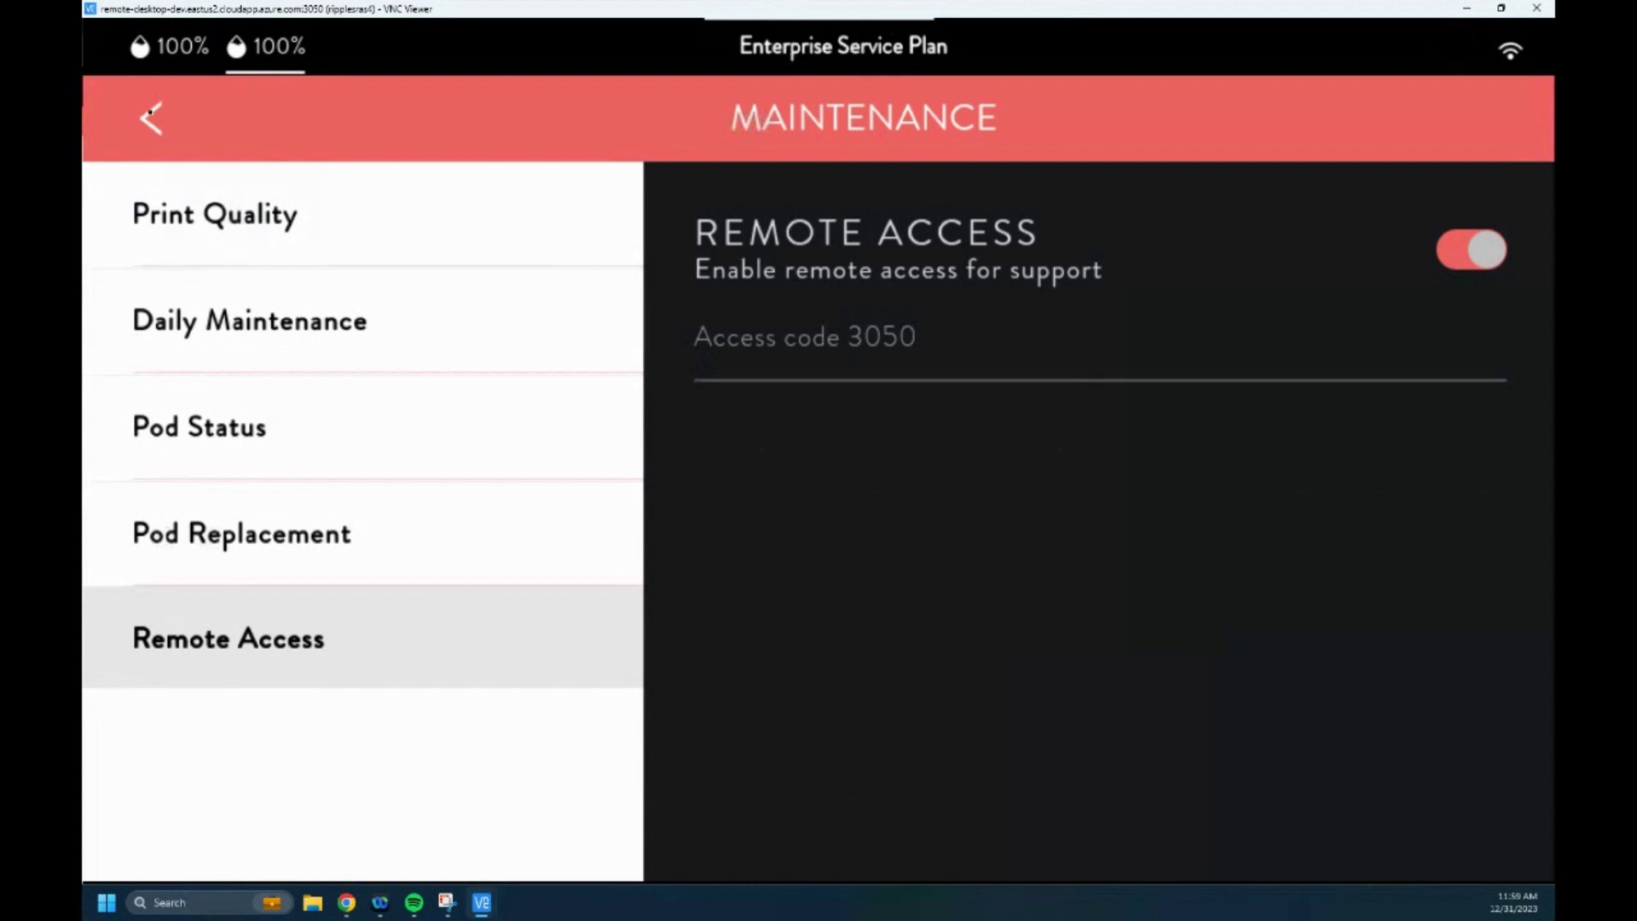
{"action": "left_click", "coordinate": [150, 114]}
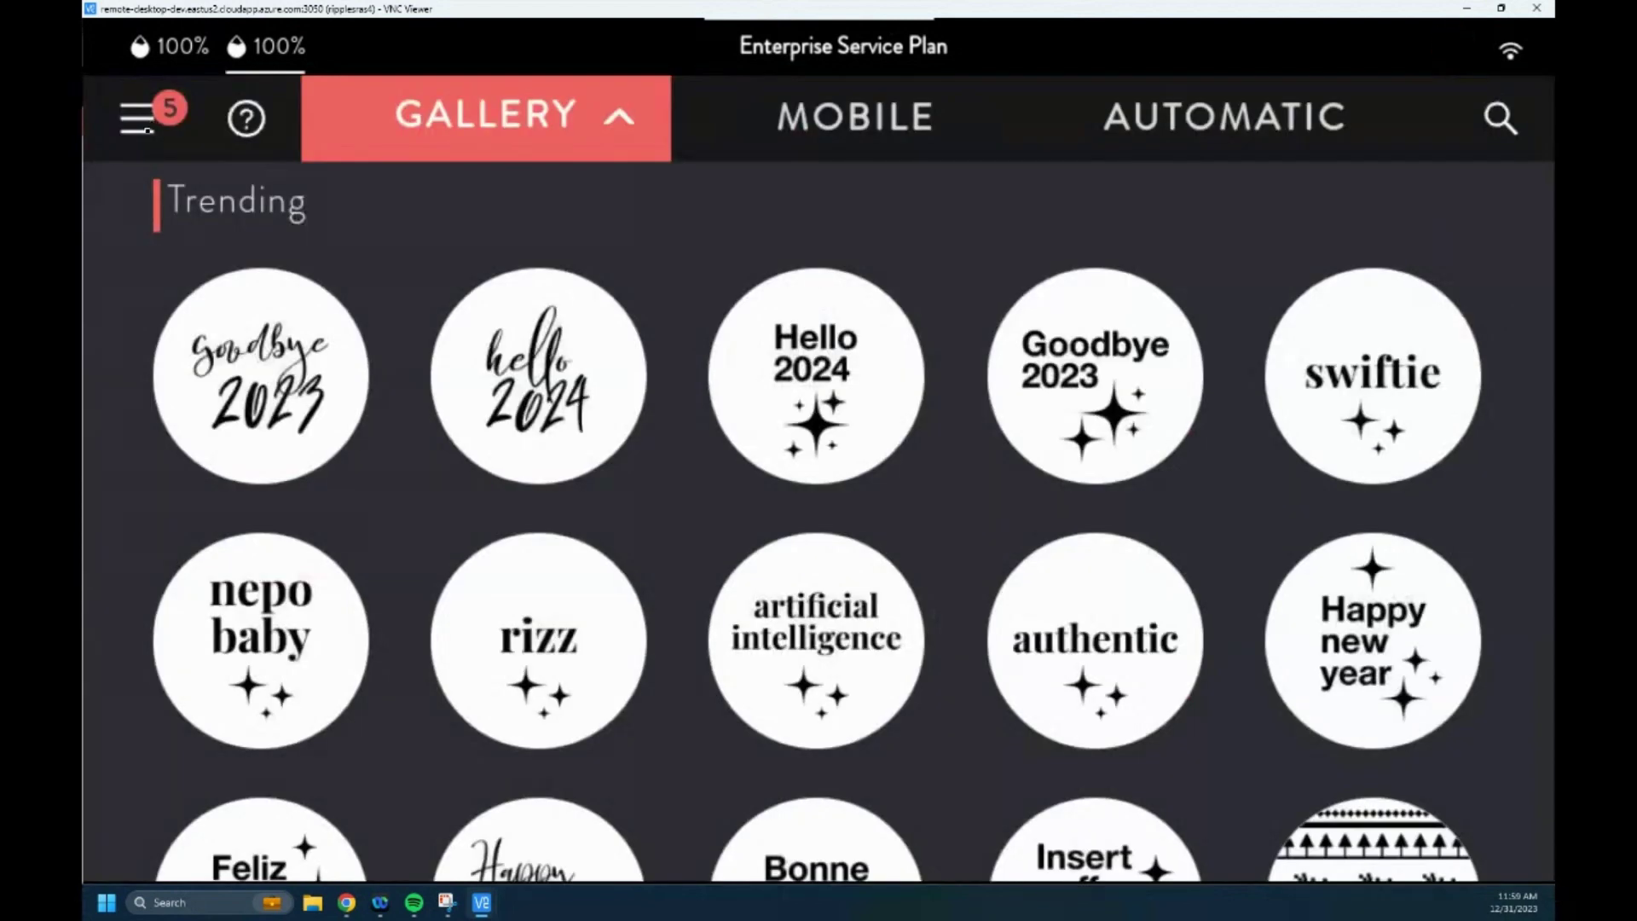
{"action": "left_click", "coordinate": [146, 130]}
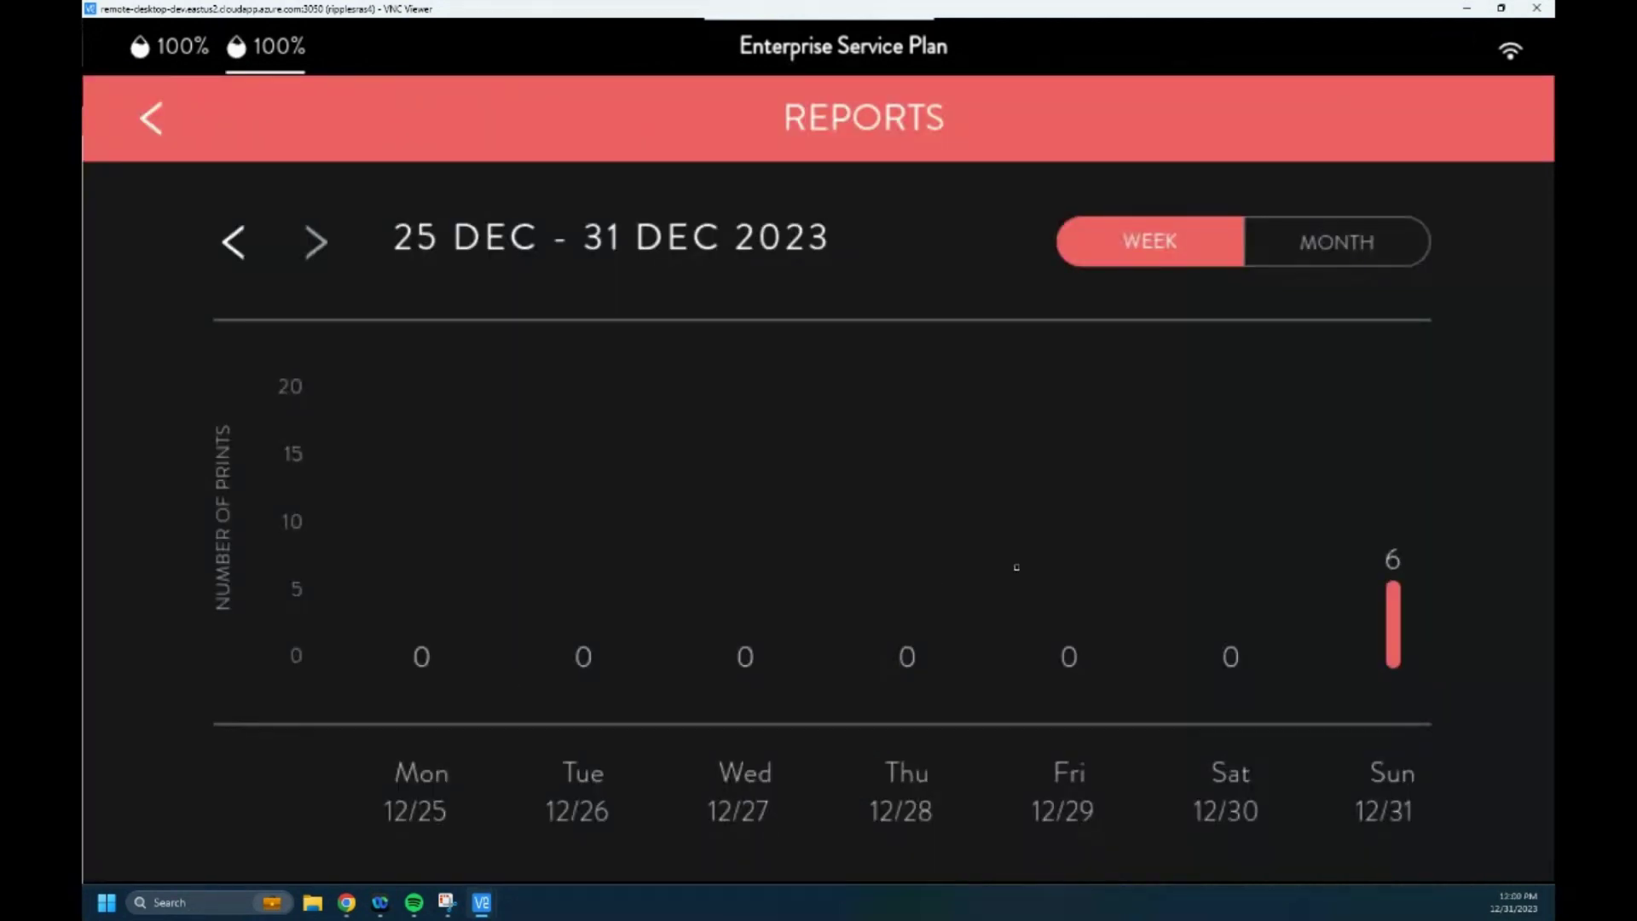
{"action": "left_click", "coordinate": [1300, 245]}
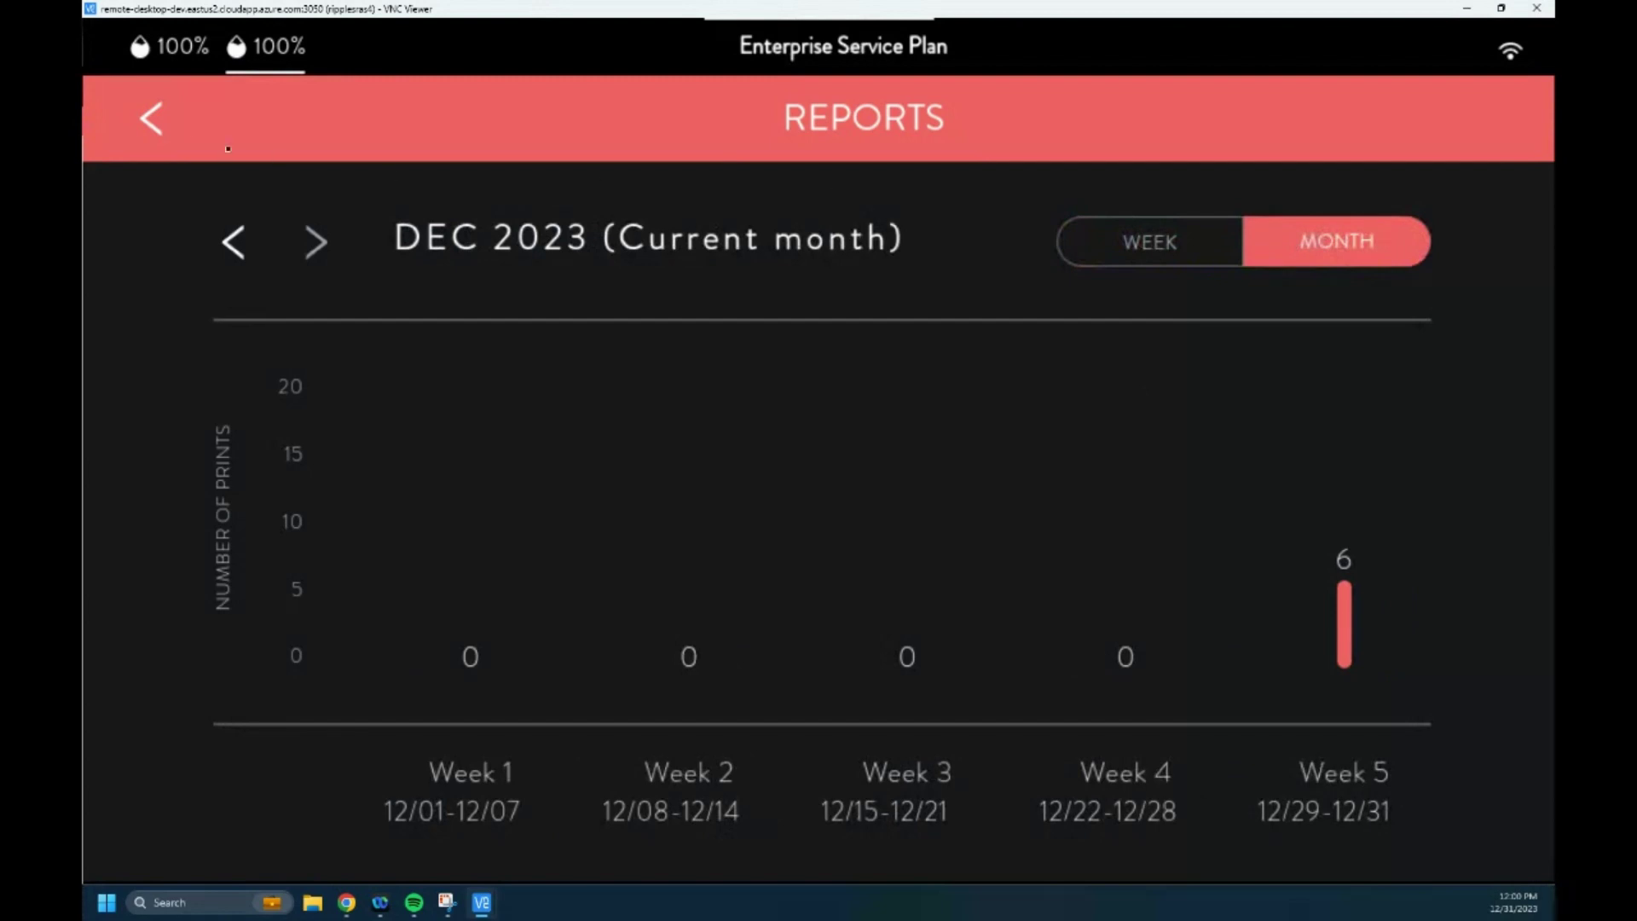
{"action": "left_click", "coordinate": [150, 118]}
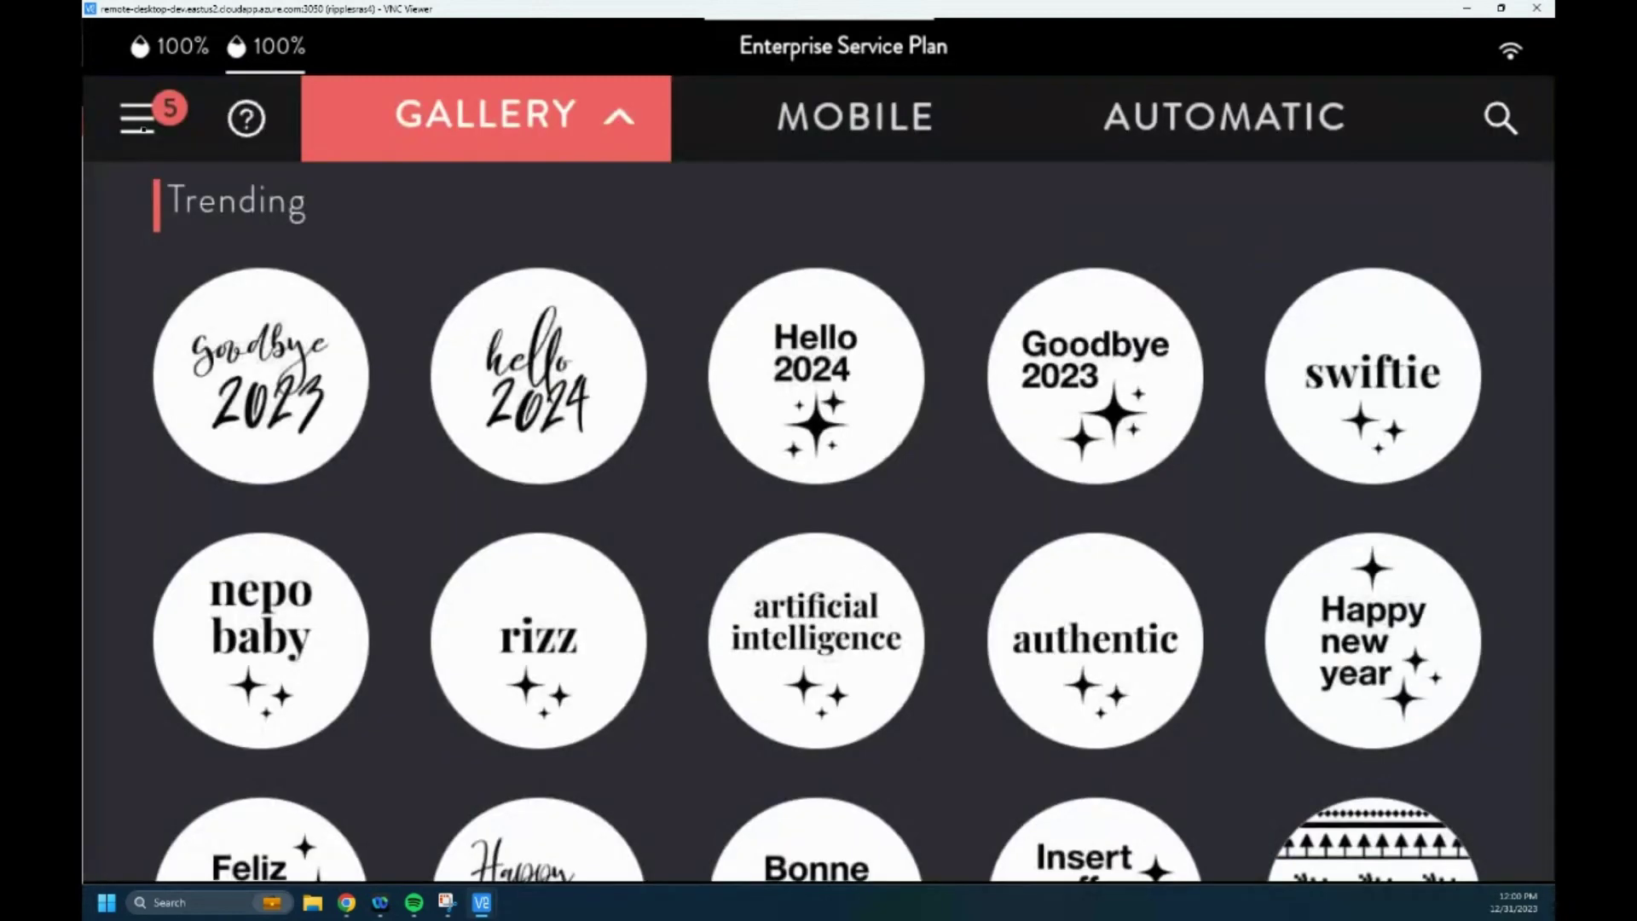
{"action": "left_click", "coordinate": [138, 118]}
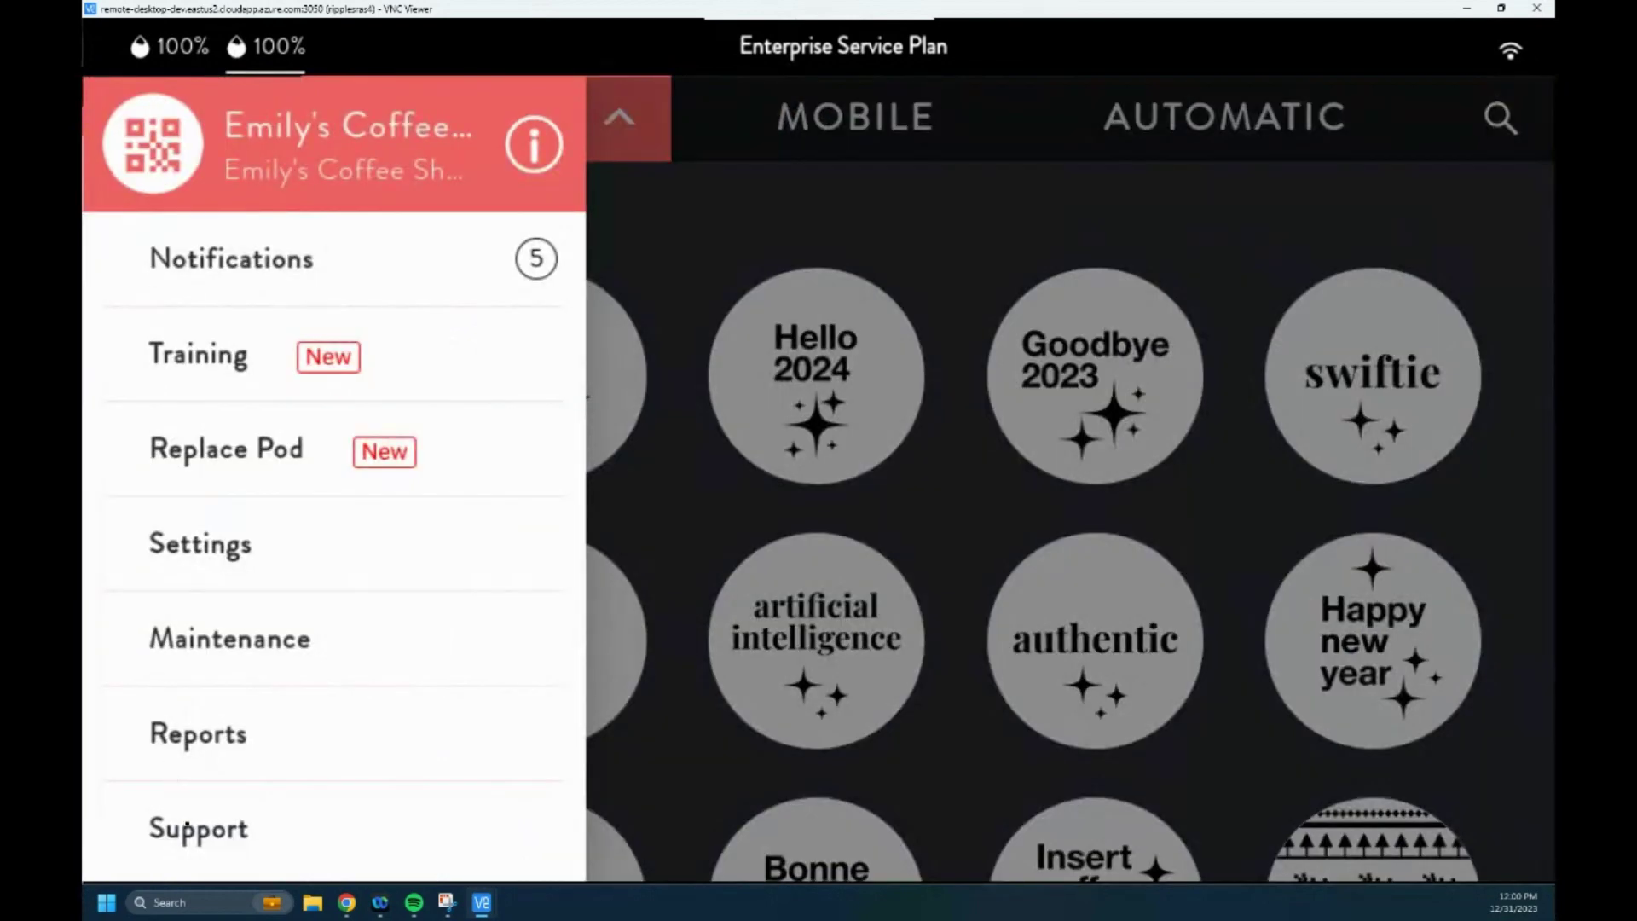
- Start a new Support service call with the subject 'Tips for Designs'
{"action": "left_click", "coordinate": [187, 825]}
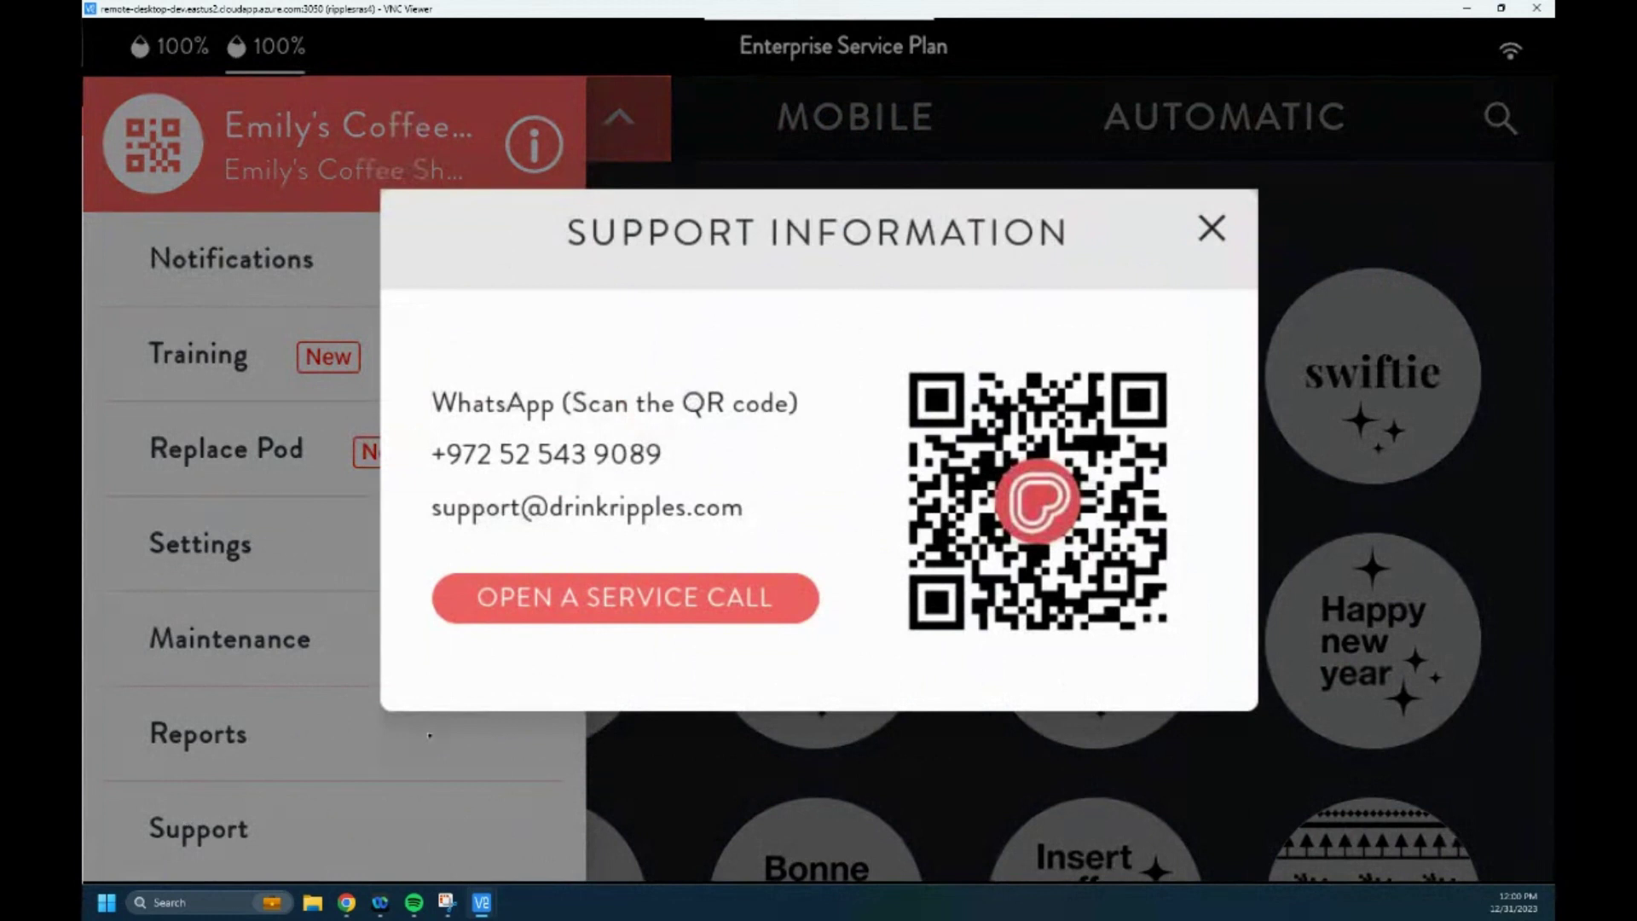
{"action": "left_click", "coordinate": [619, 596]}
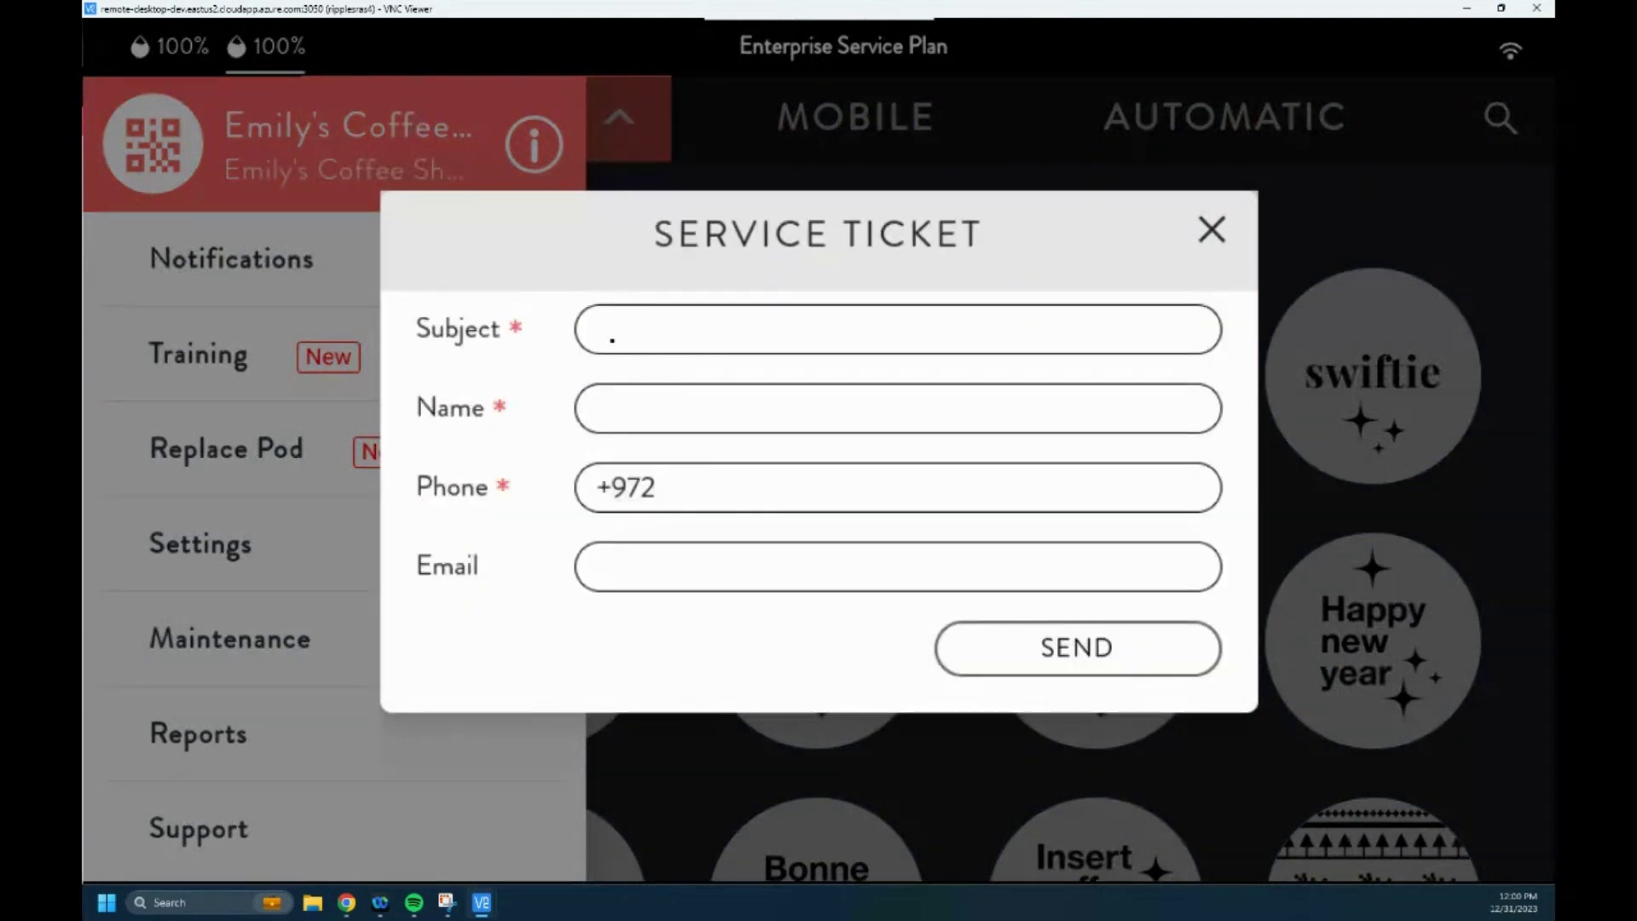
{"action": "left_click", "coordinate": [613, 339]}
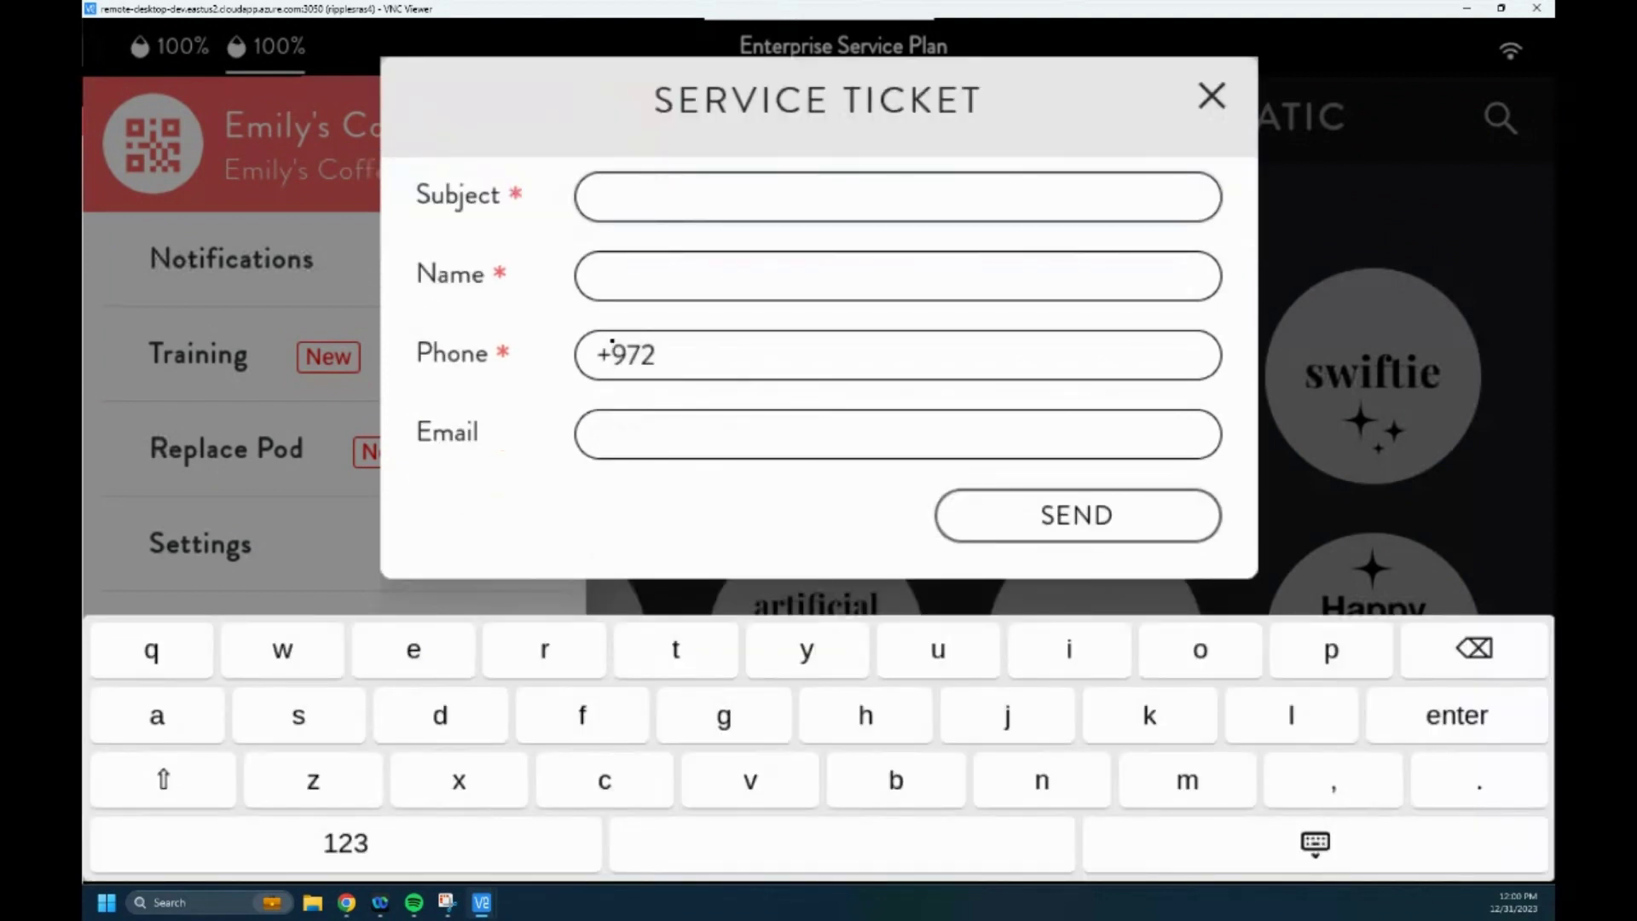
{"action": "type", "text": "Tips for Designs"}
{"action": "left_click", "coordinate": [635, 277]}
{"action": "type", "text": "Emily"}
{"action": "left_click", "coordinate": [690, 358]}
{"action": "type", "text": "999 99999"}
{"action": "left_click", "coordinate": [651, 436]}
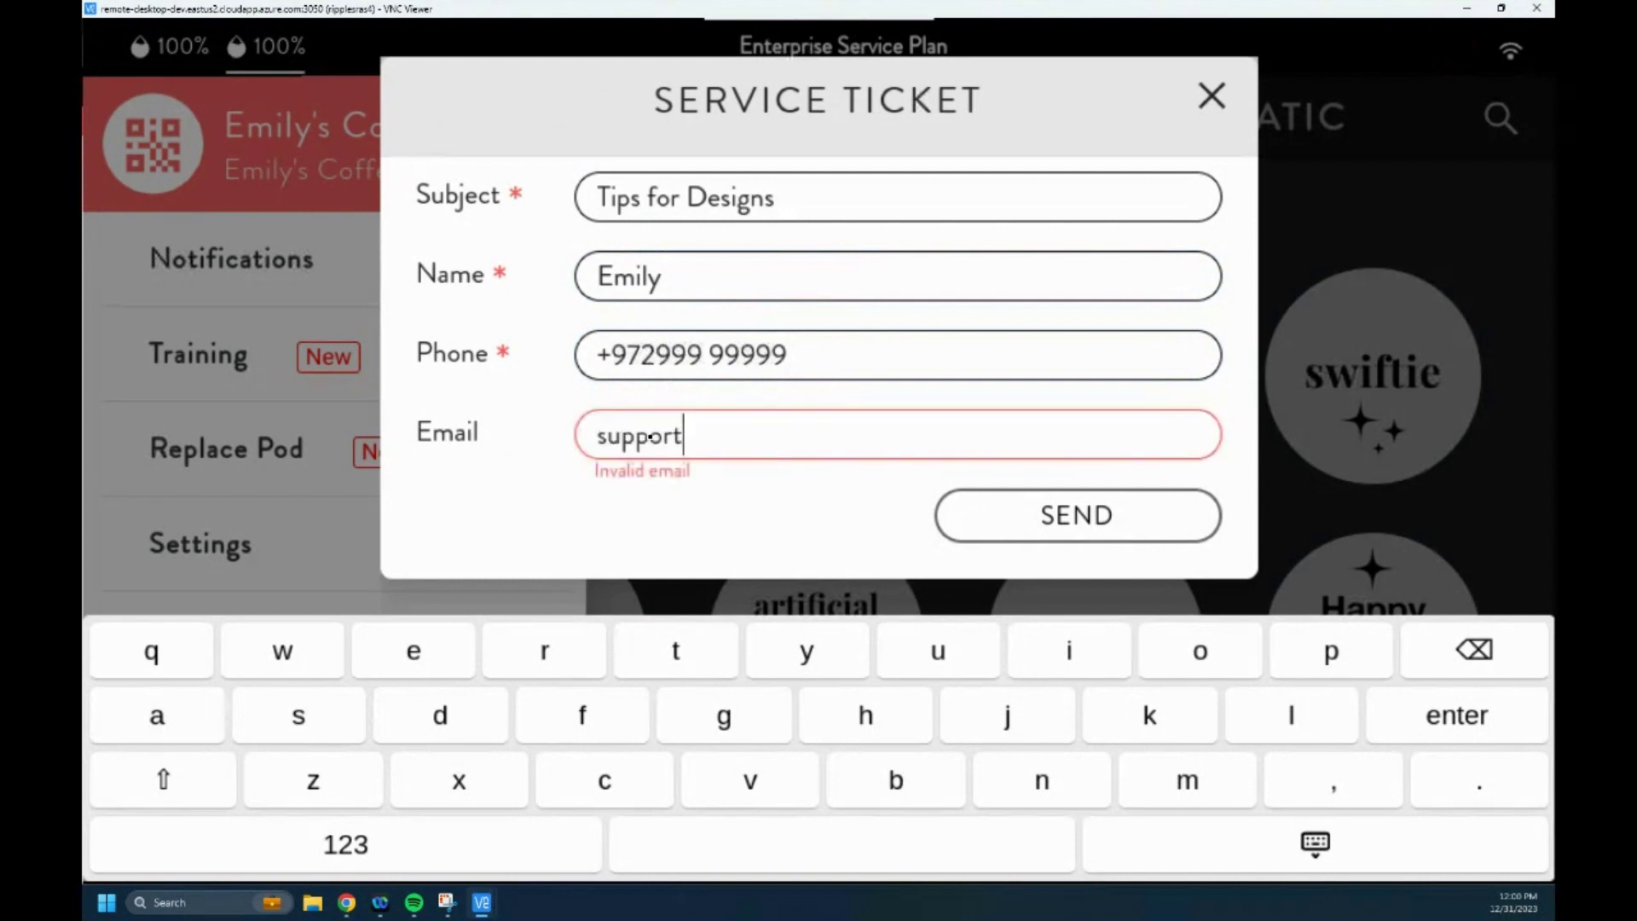
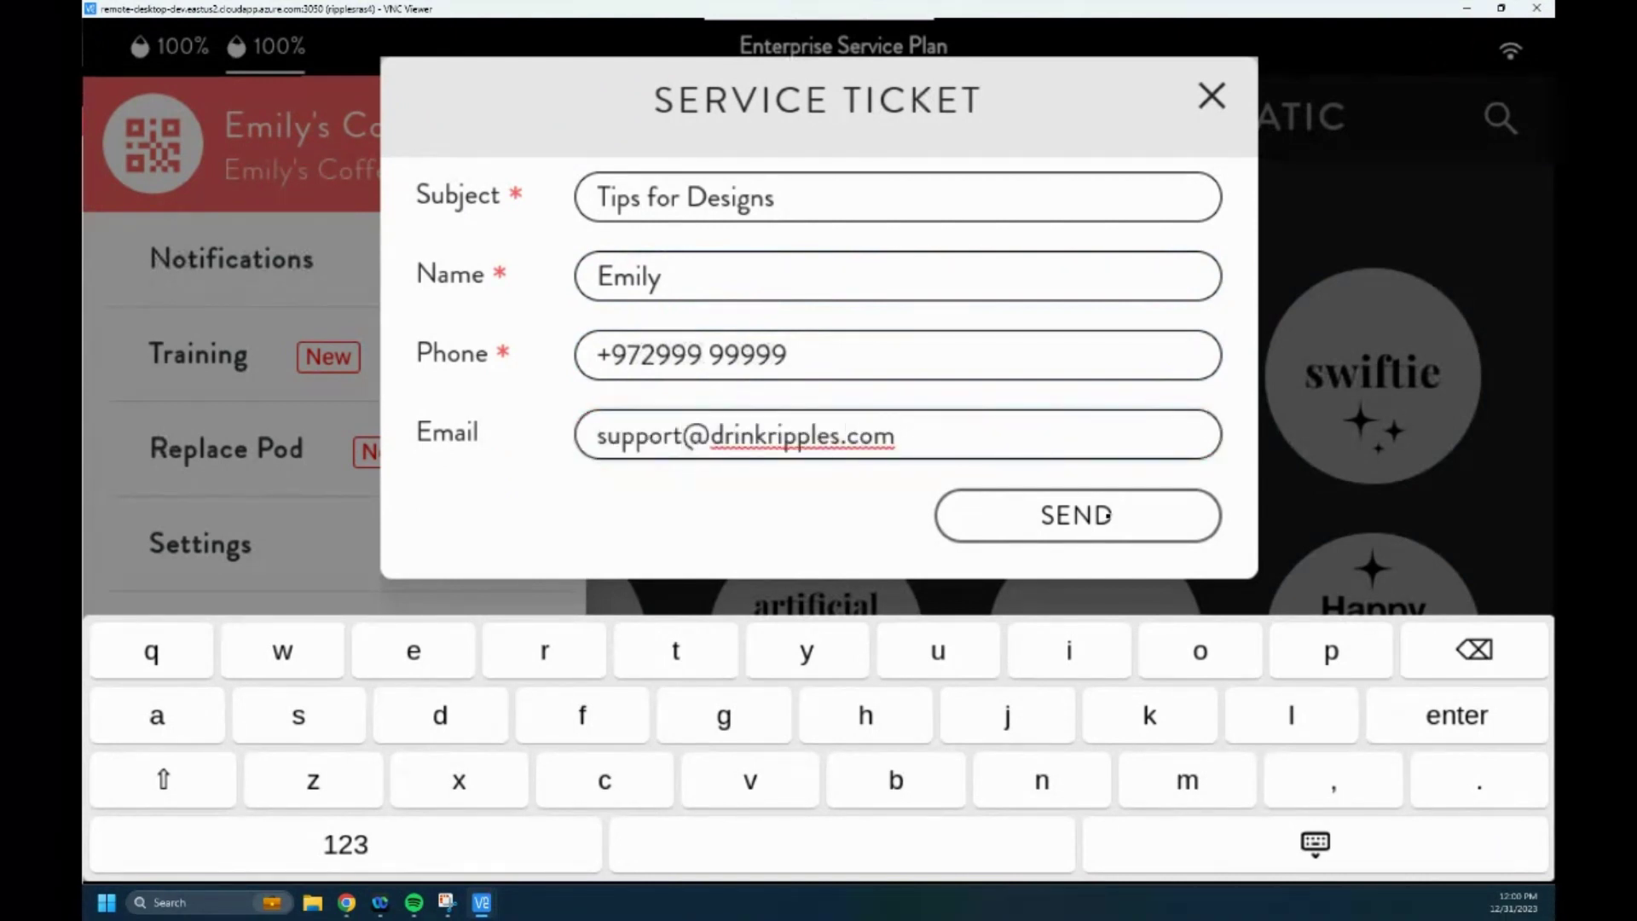
{"action": "left_click", "coordinate": [1113, 518]}
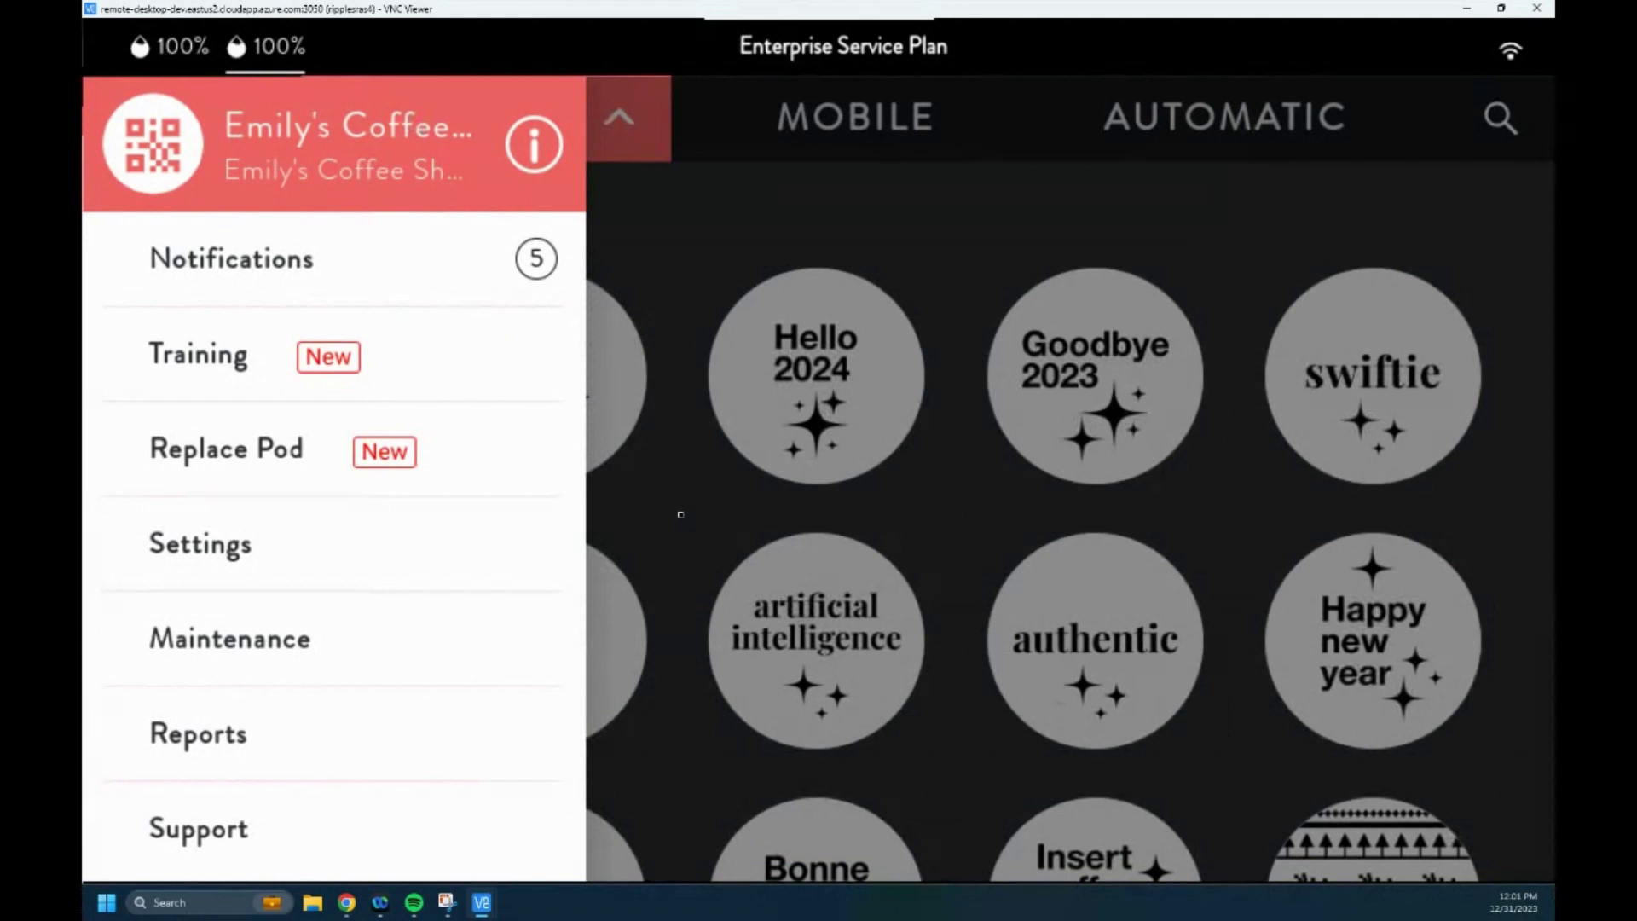
{"action": "left_click", "coordinate": [680, 514]}
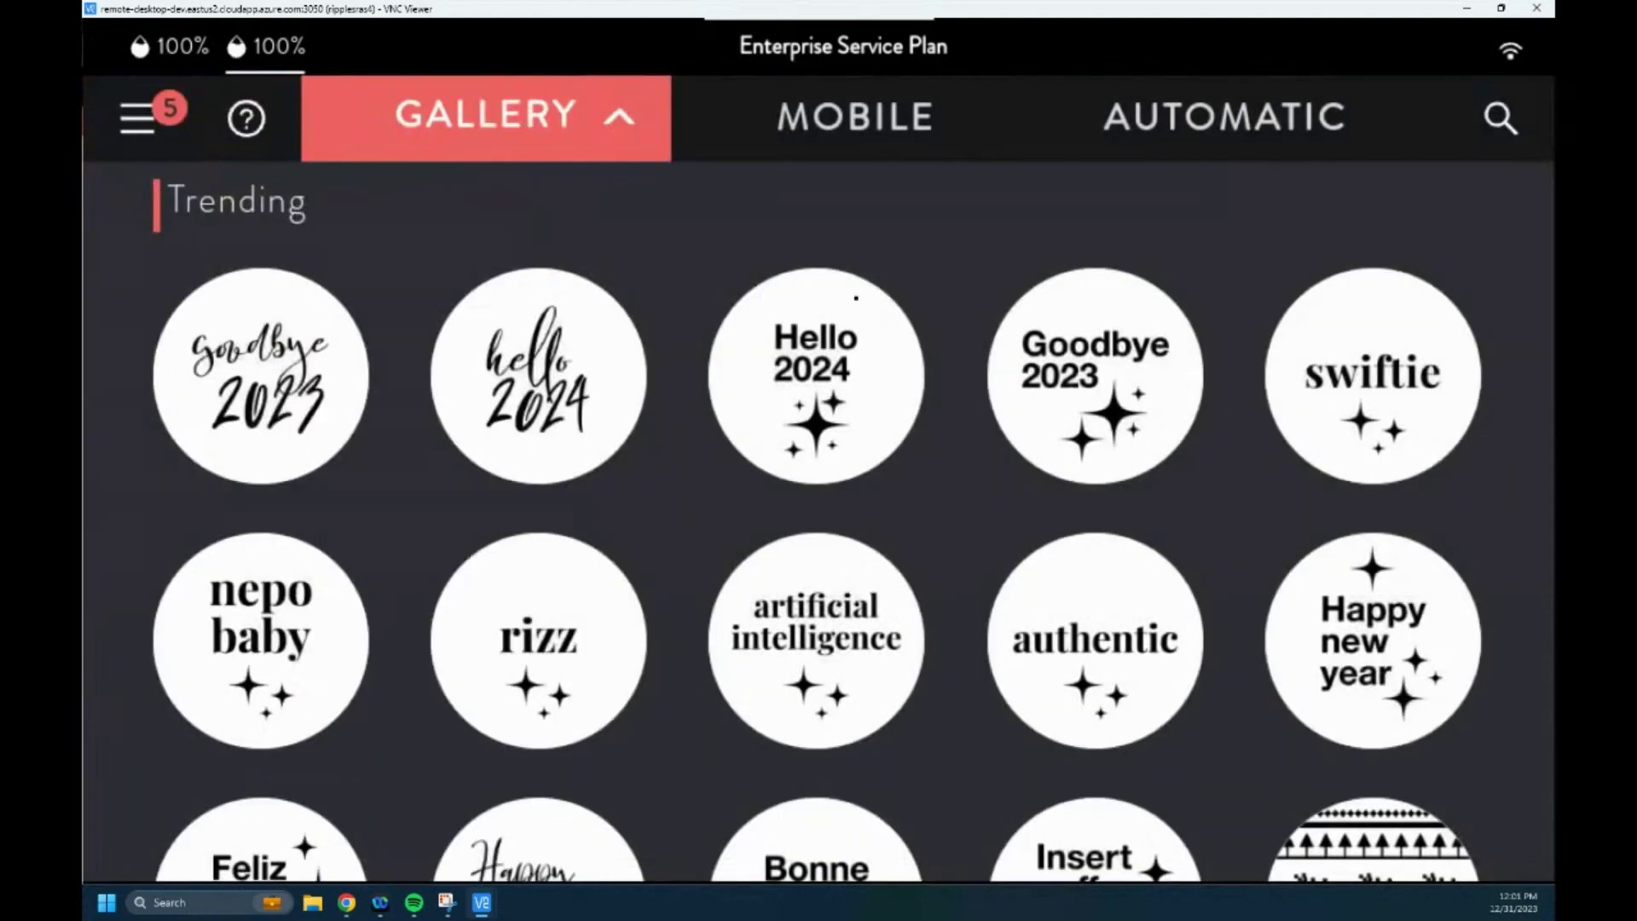